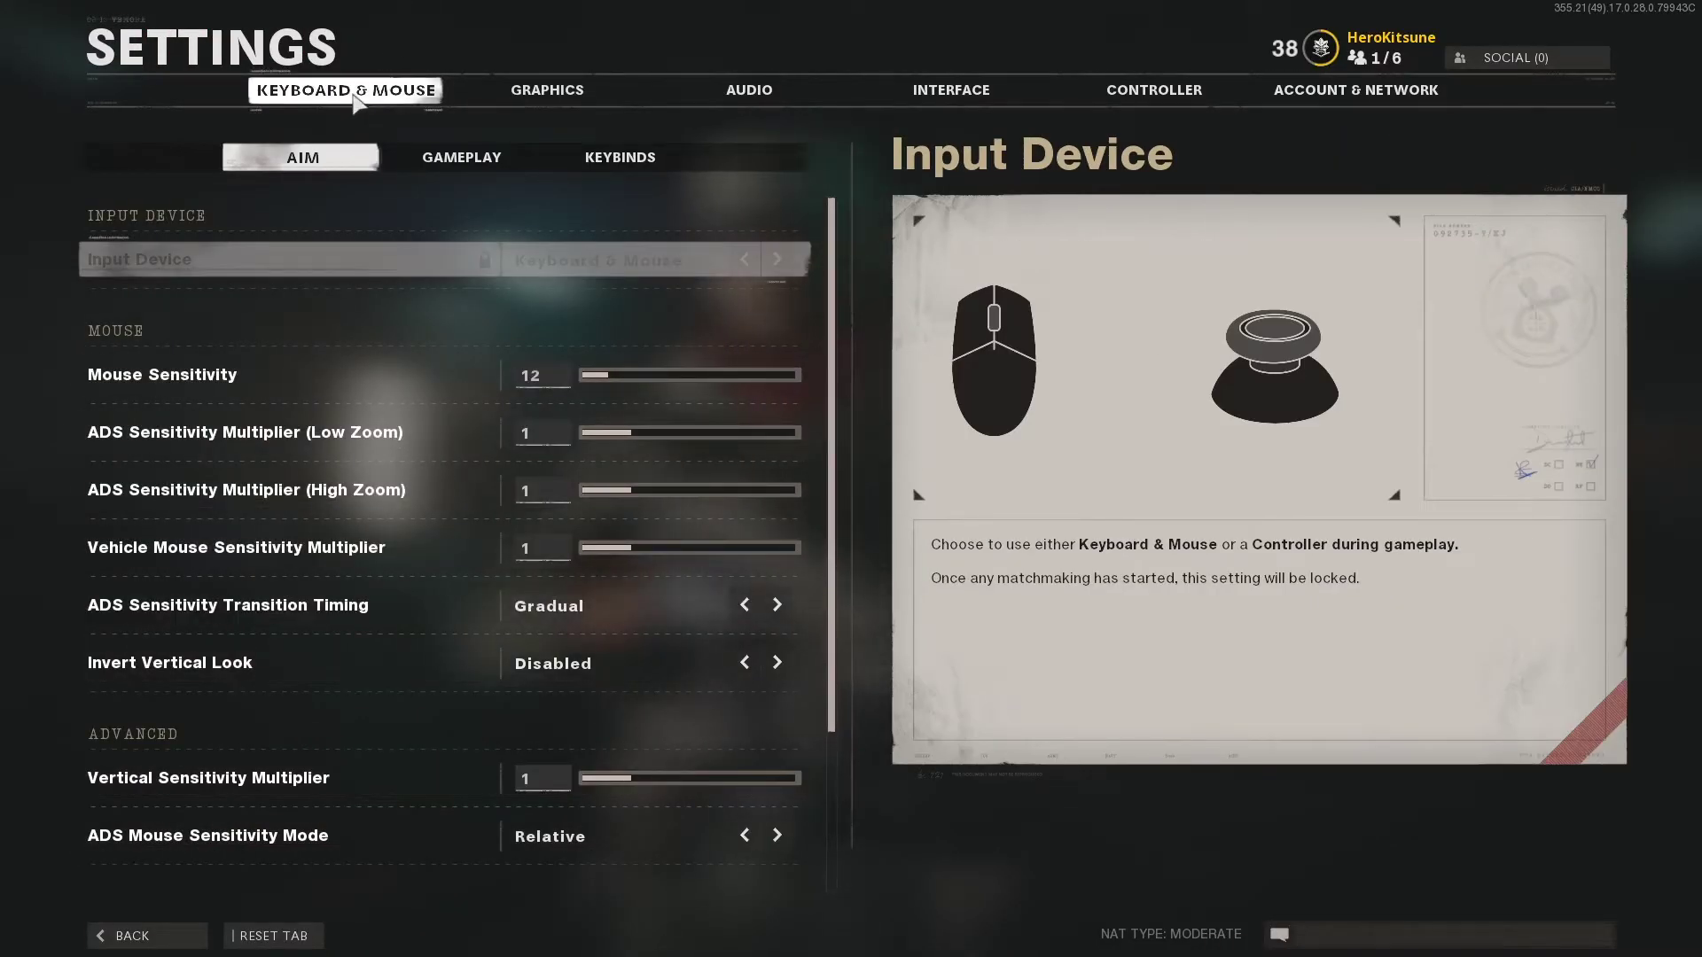
# Step: Review the AIM options, then bring up the Gameplay page with Crouch, Prone and Sprint on Toggle
pyautogui.scroll(-2, 369, 478)
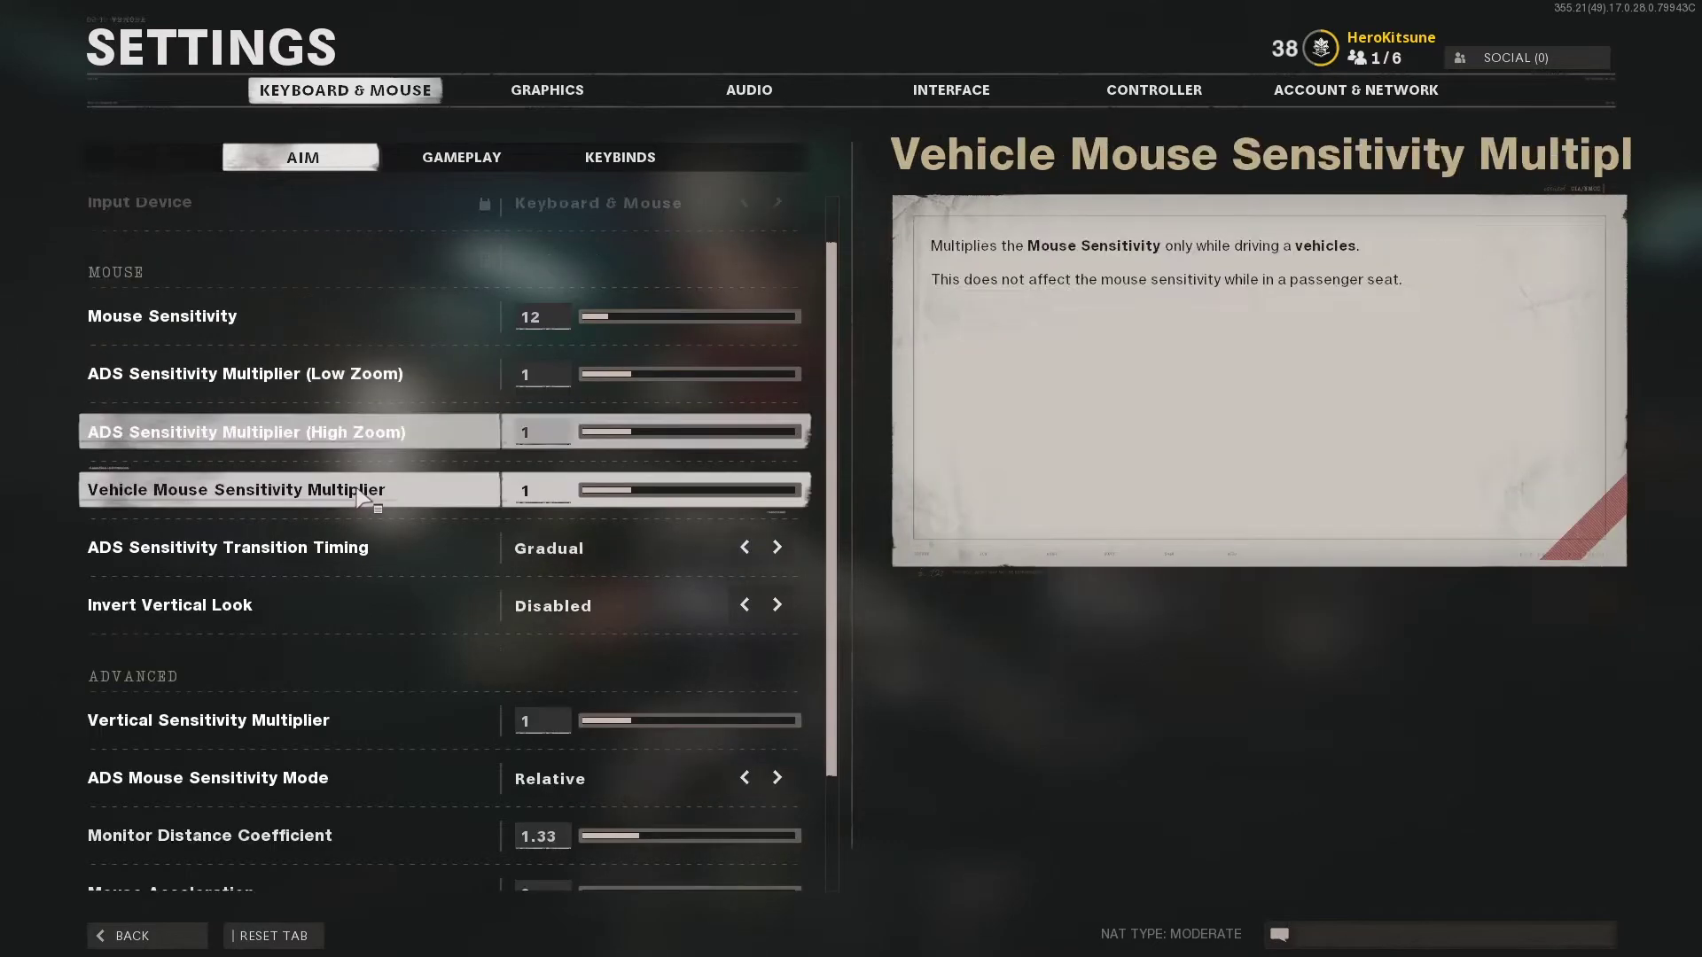
pyautogui.scroll(2, 381, 523)
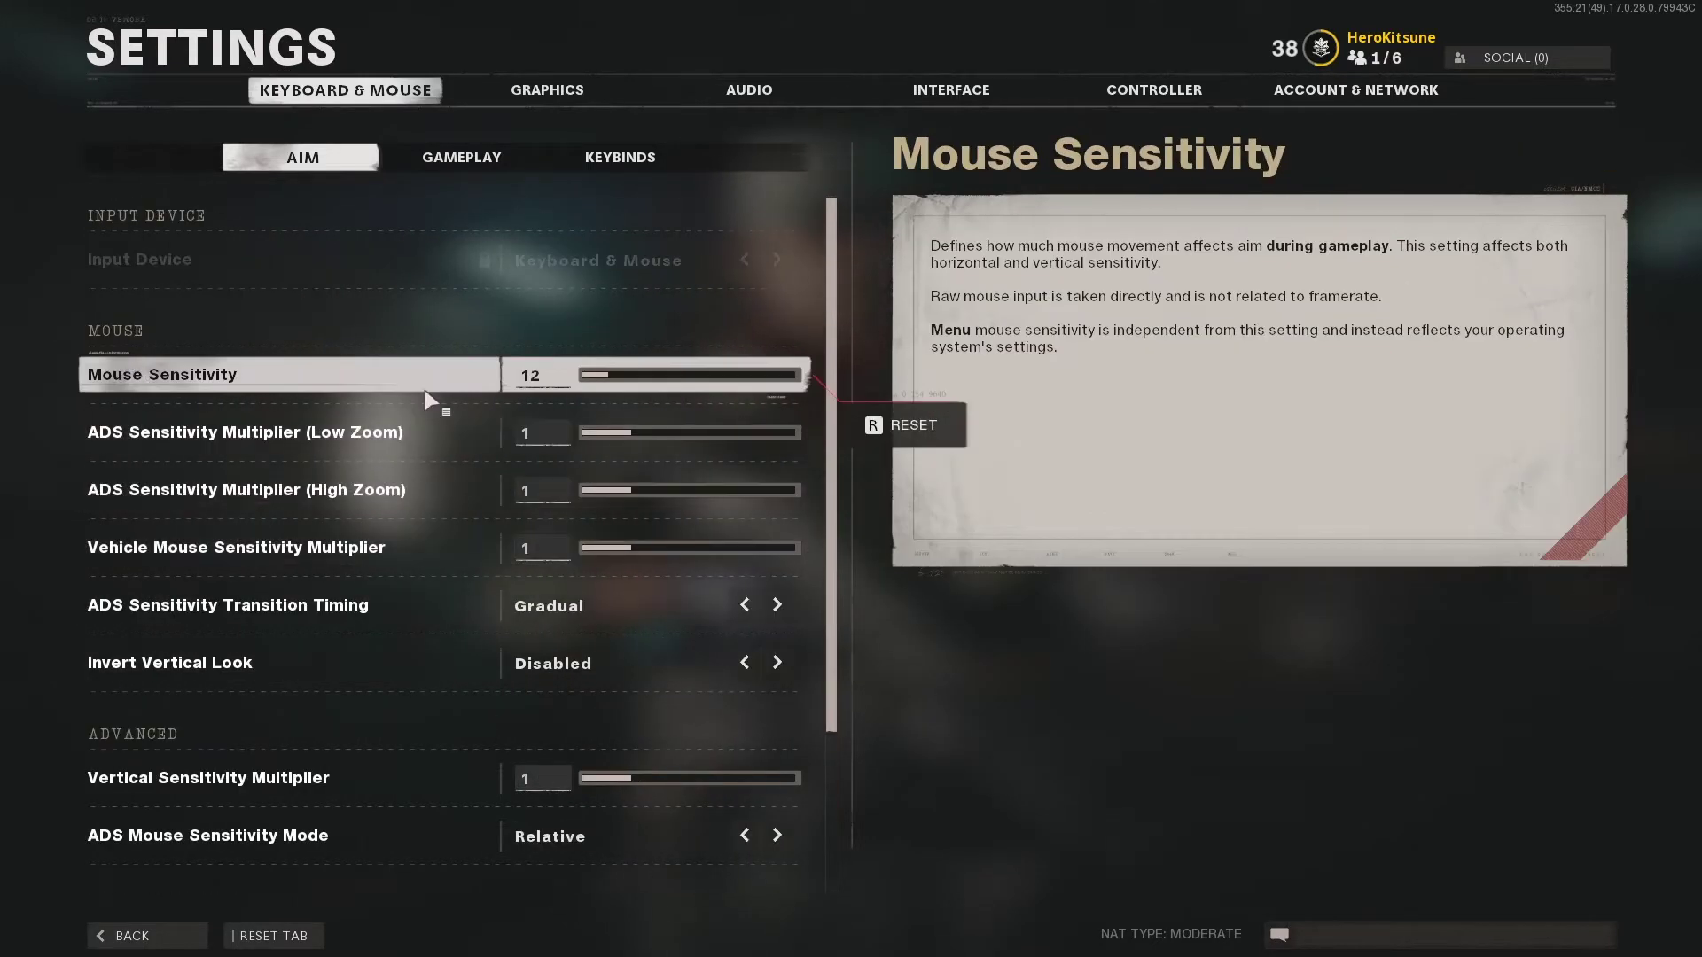
pyautogui.scroll(-1, 430, 399)
pyautogui.scroll(-1, 430, 401)
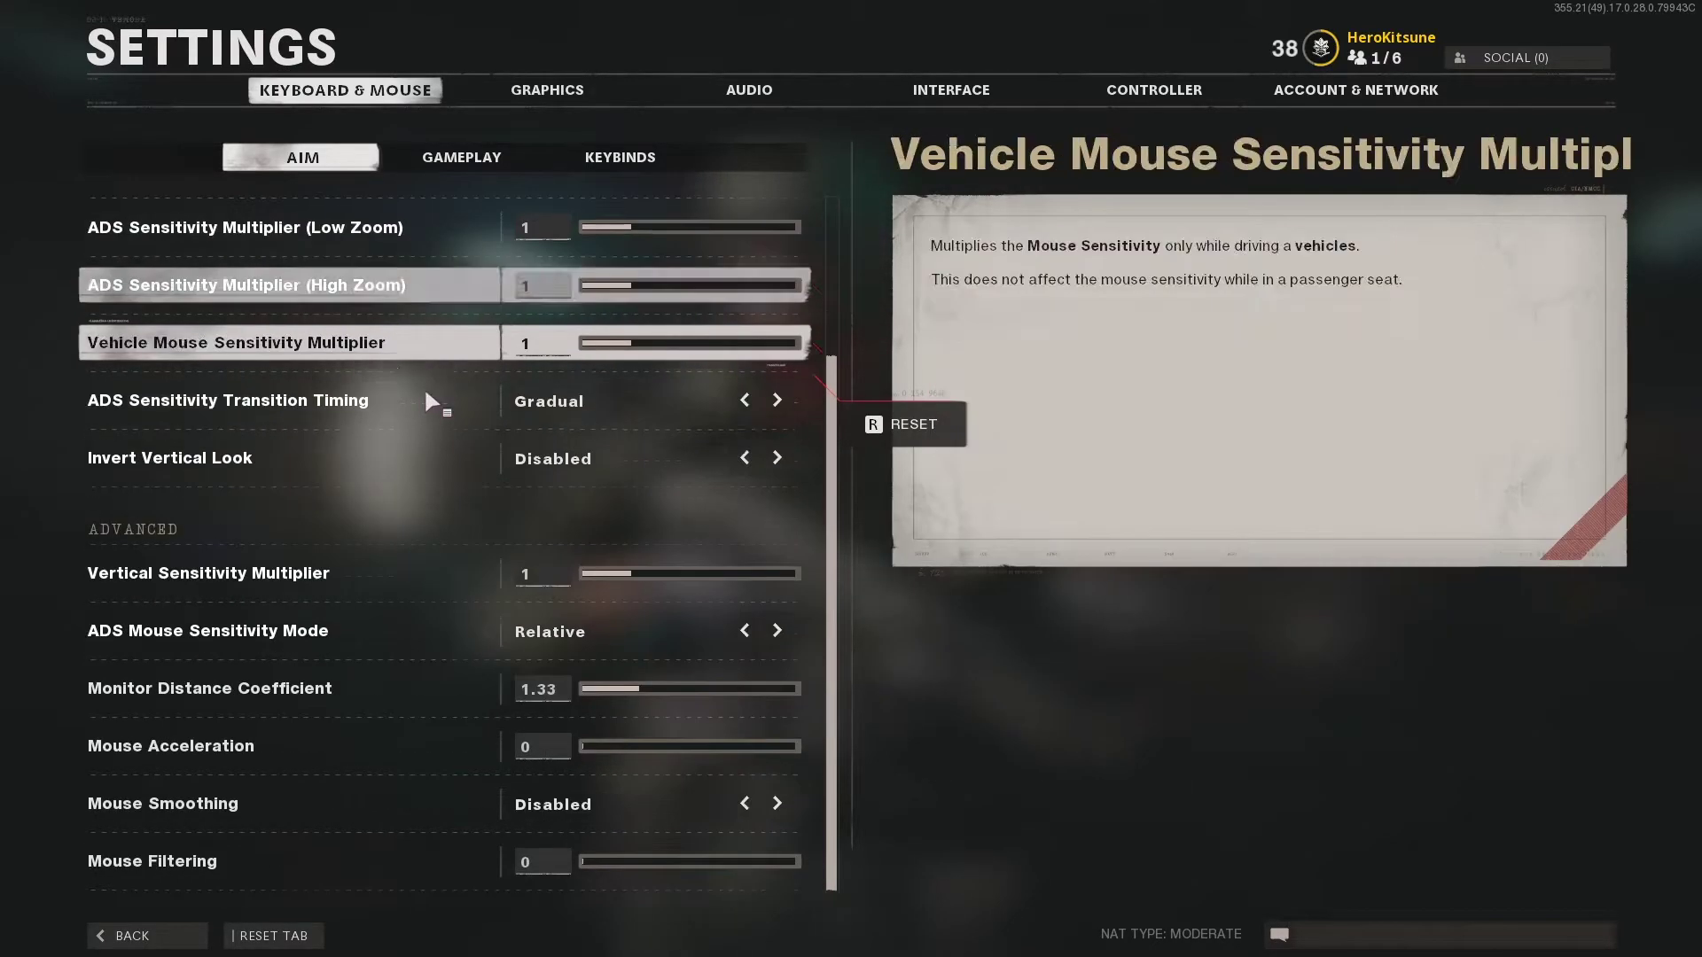
pyautogui.scroll(3, 434, 403)
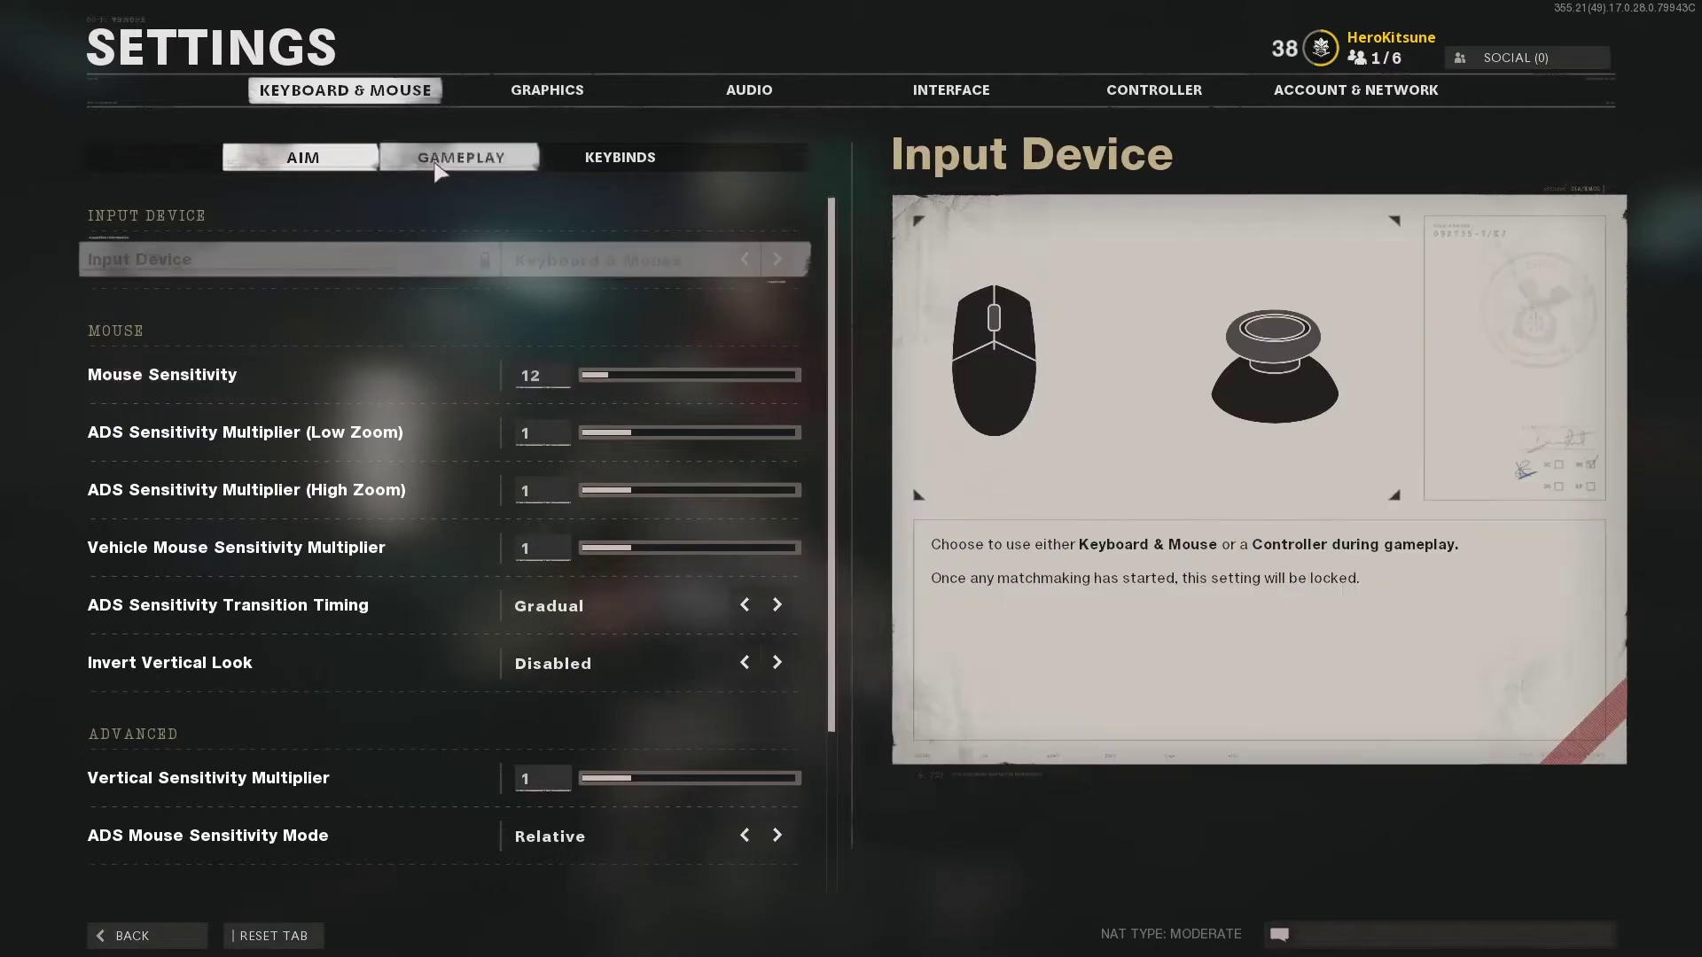
pyautogui.click(439, 164)
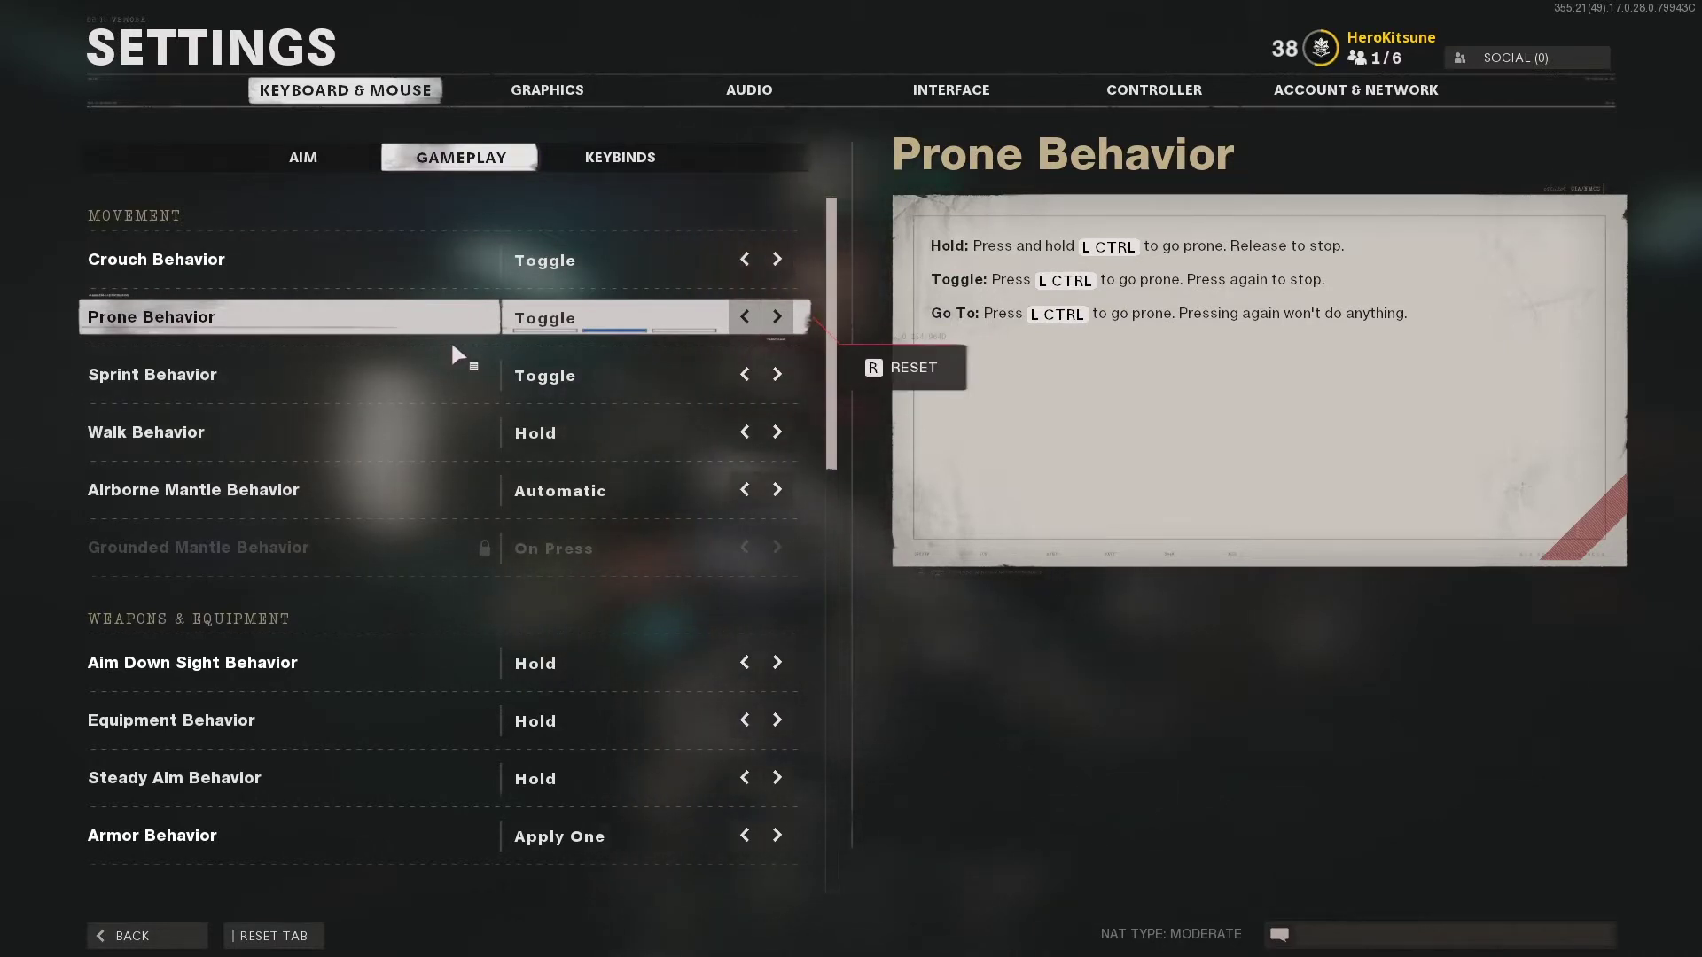
# Step: Look over the Gameplay behaviours, then switch to Graphics showing Fullscreen, 120Hz and 1920x1080
pyautogui.scroll(-6, 426, 572)
pyautogui.scroll(-5, 435, 620)
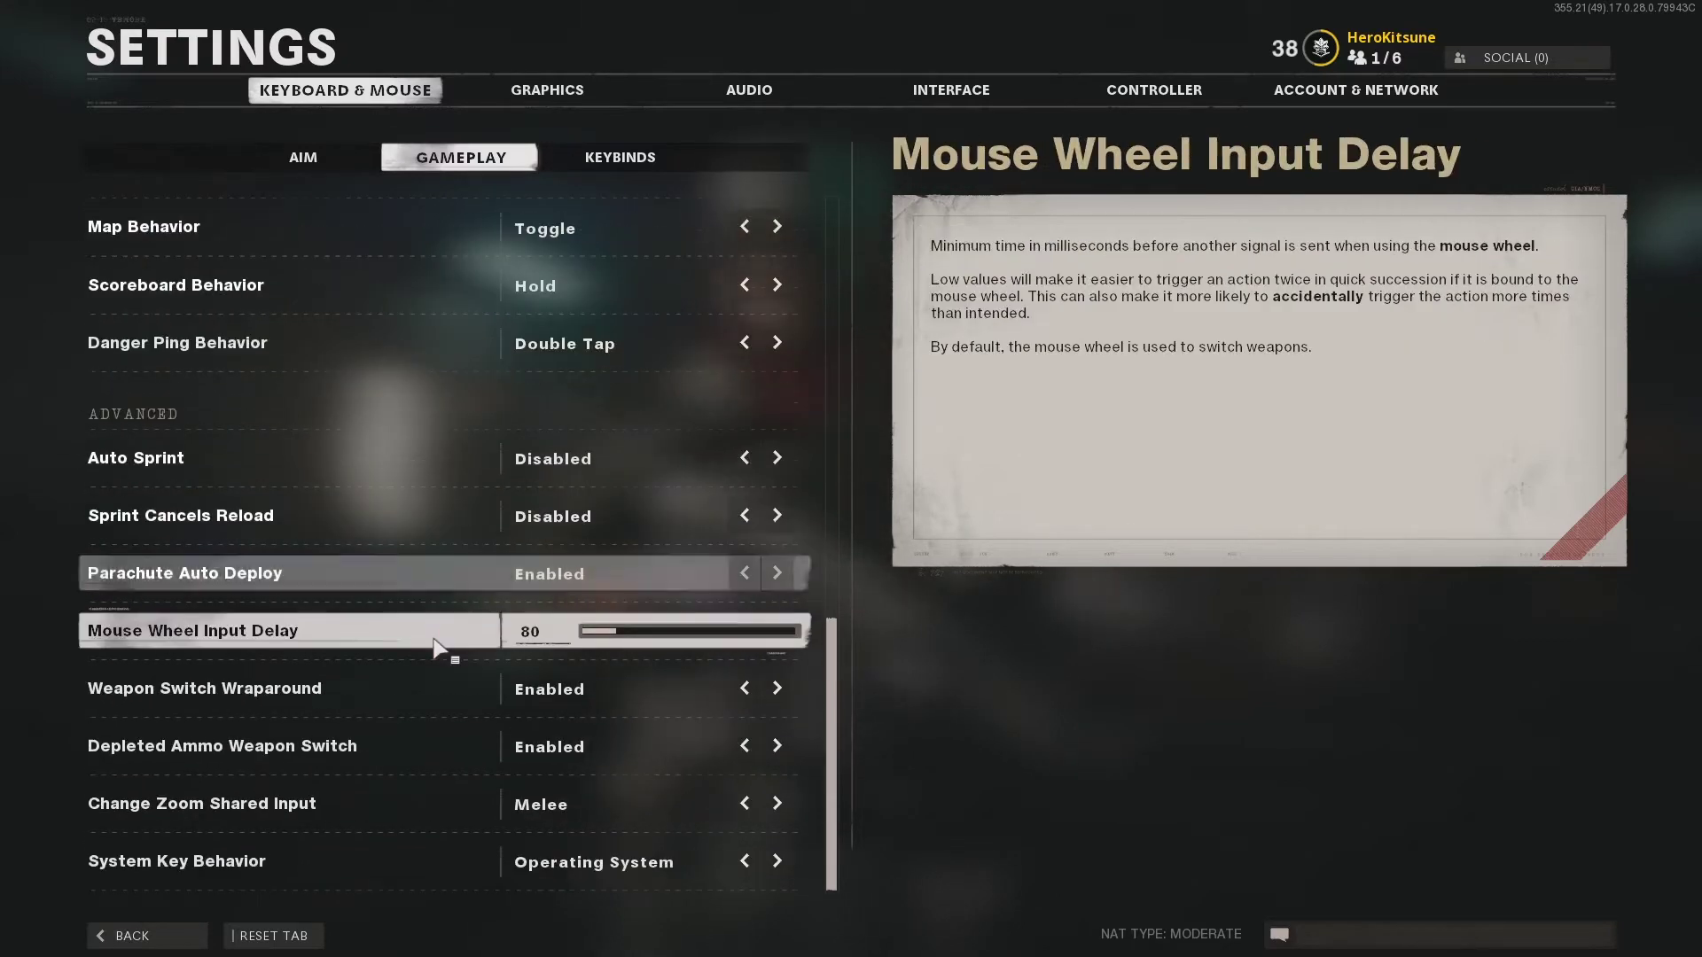
pyautogui.scroll(10, 437, 651)
pyautogui.scroll(3, 437, 654)
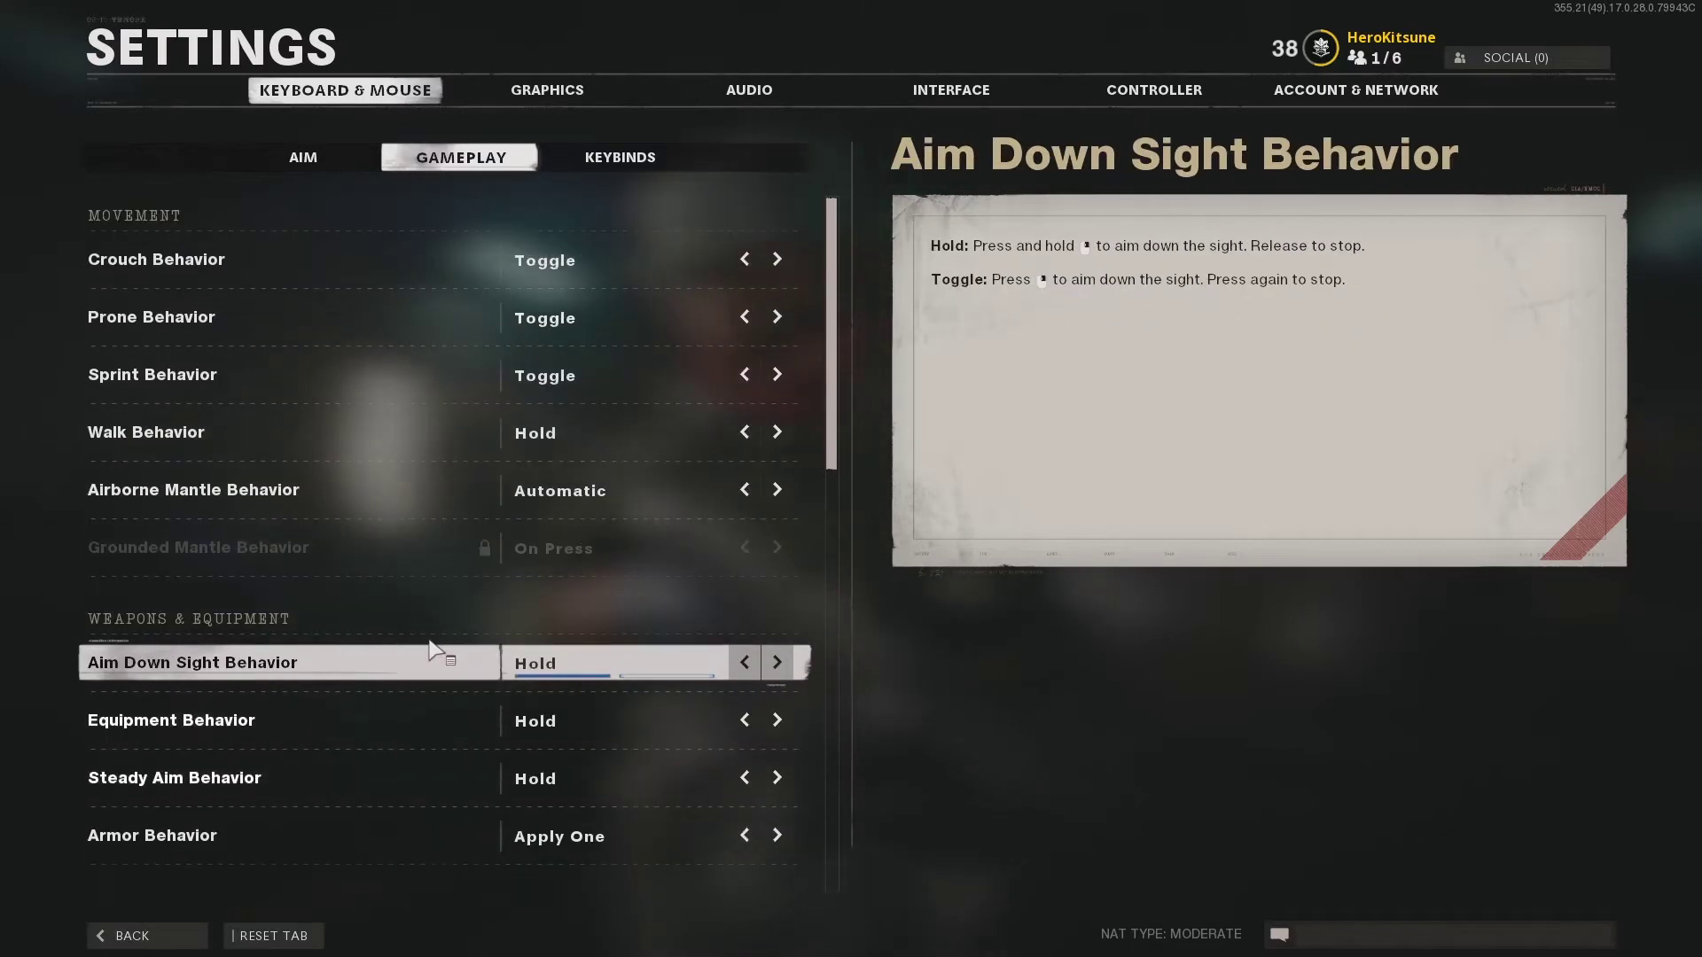
pyautogui.click(564, 99)
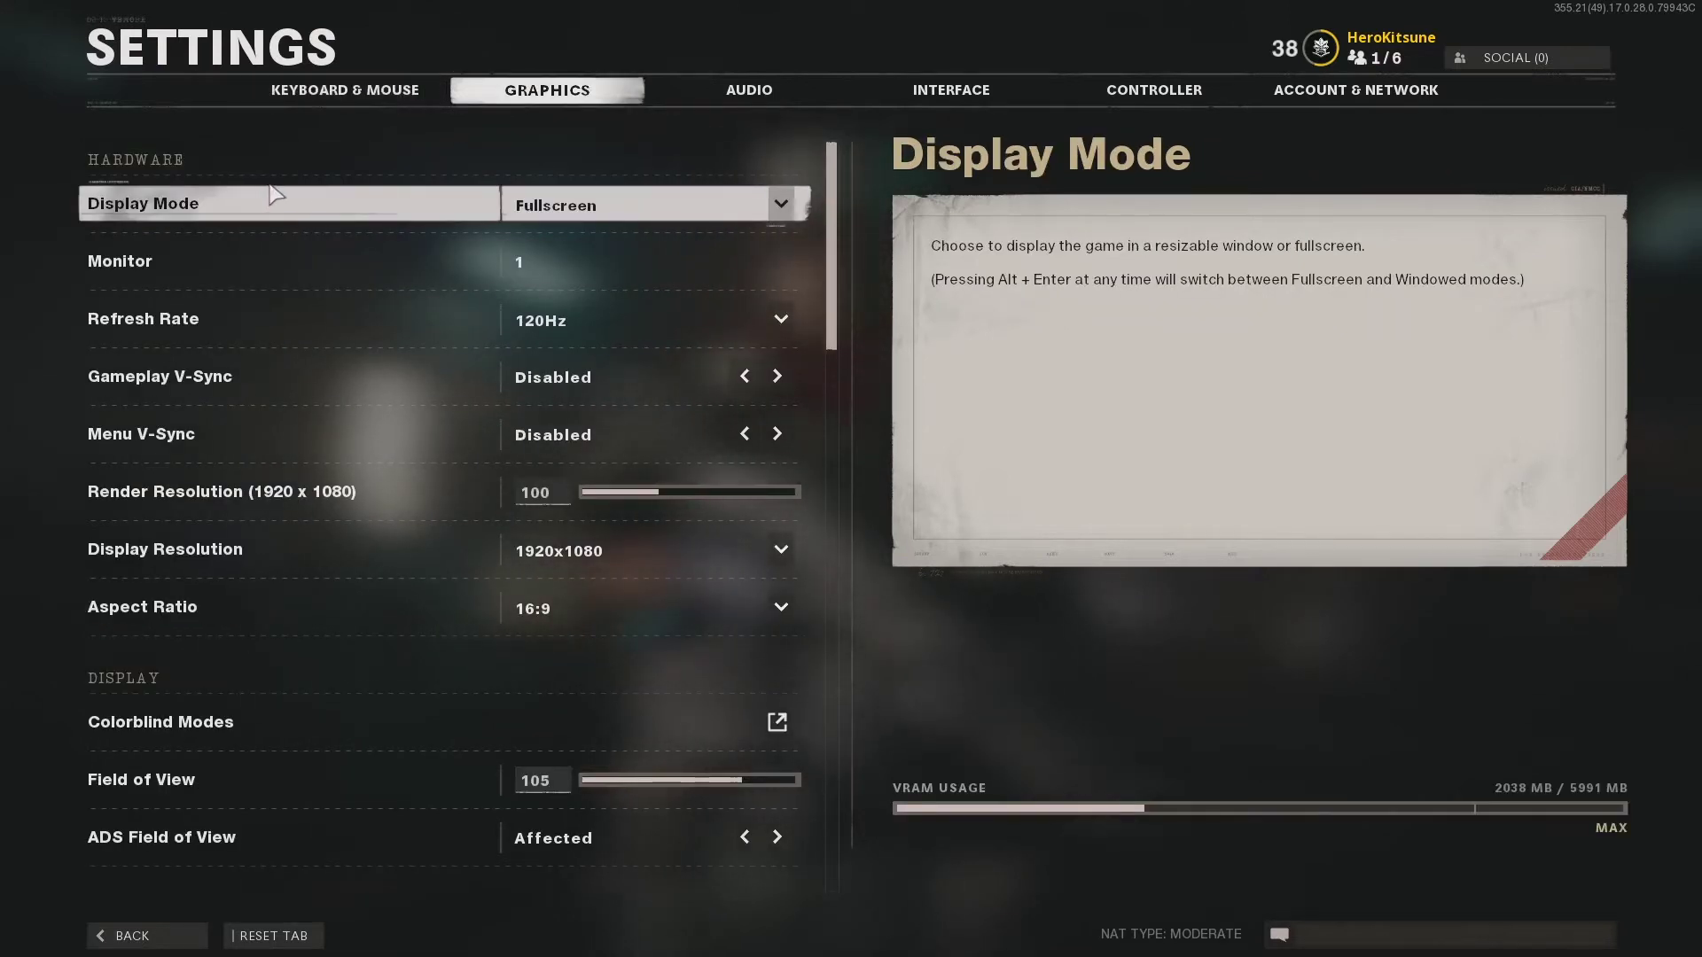
pyautogui.click(605, 213)
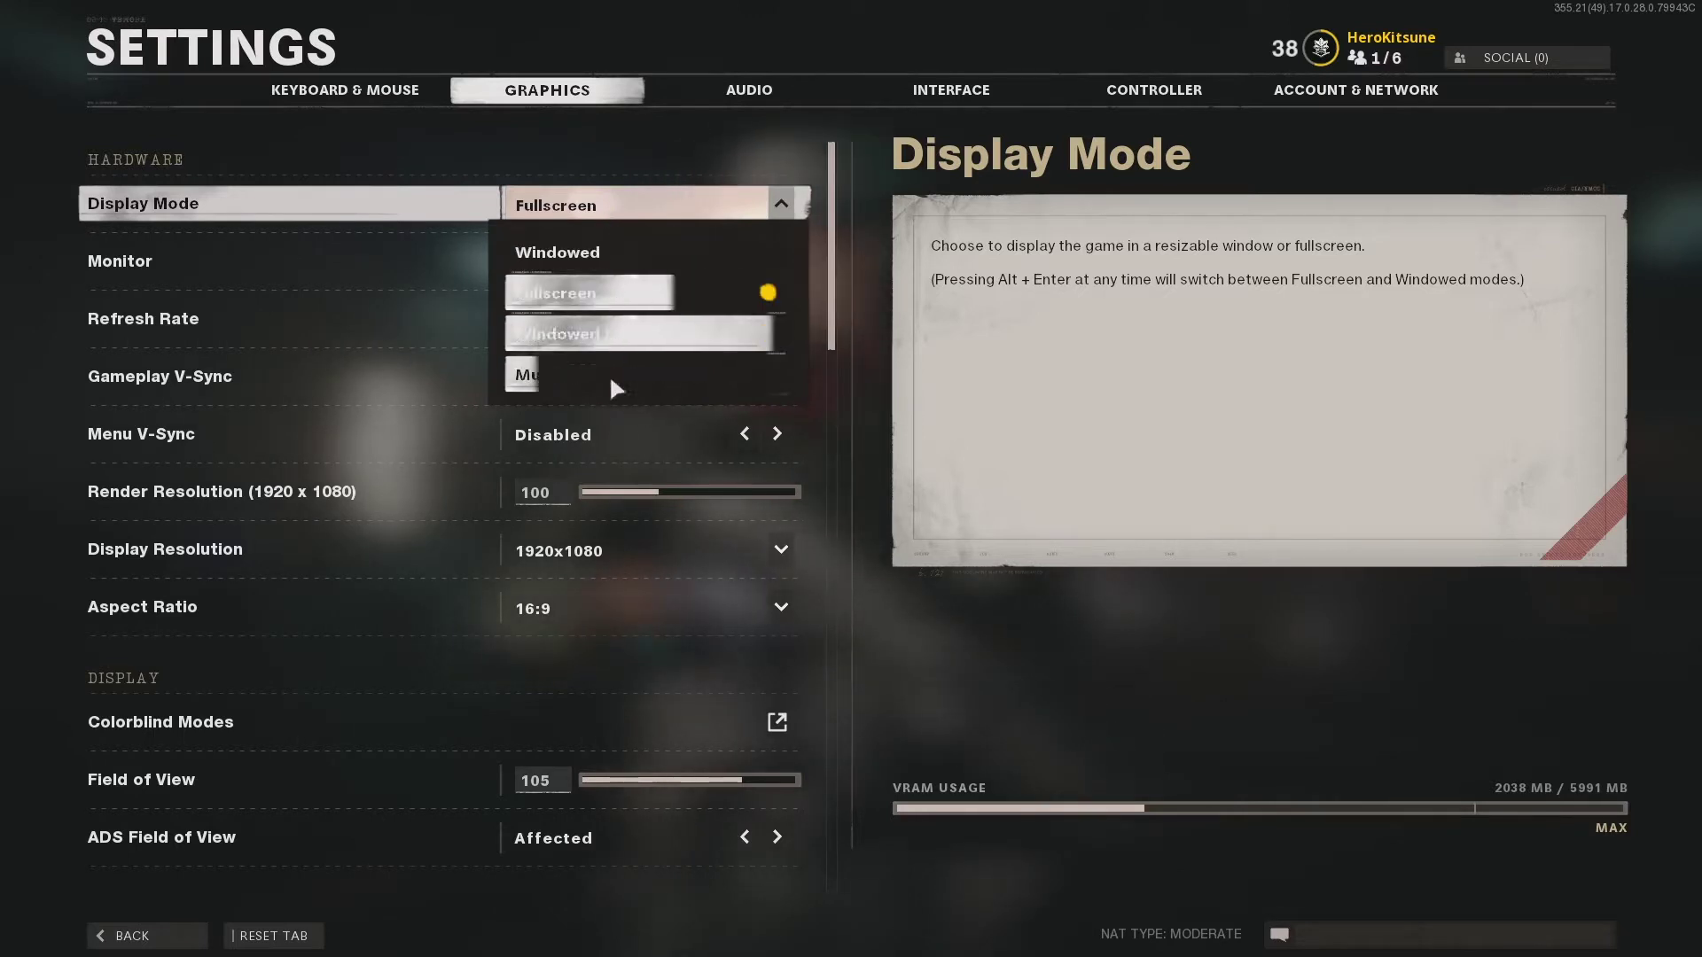
pyautogui.click(530, 220)
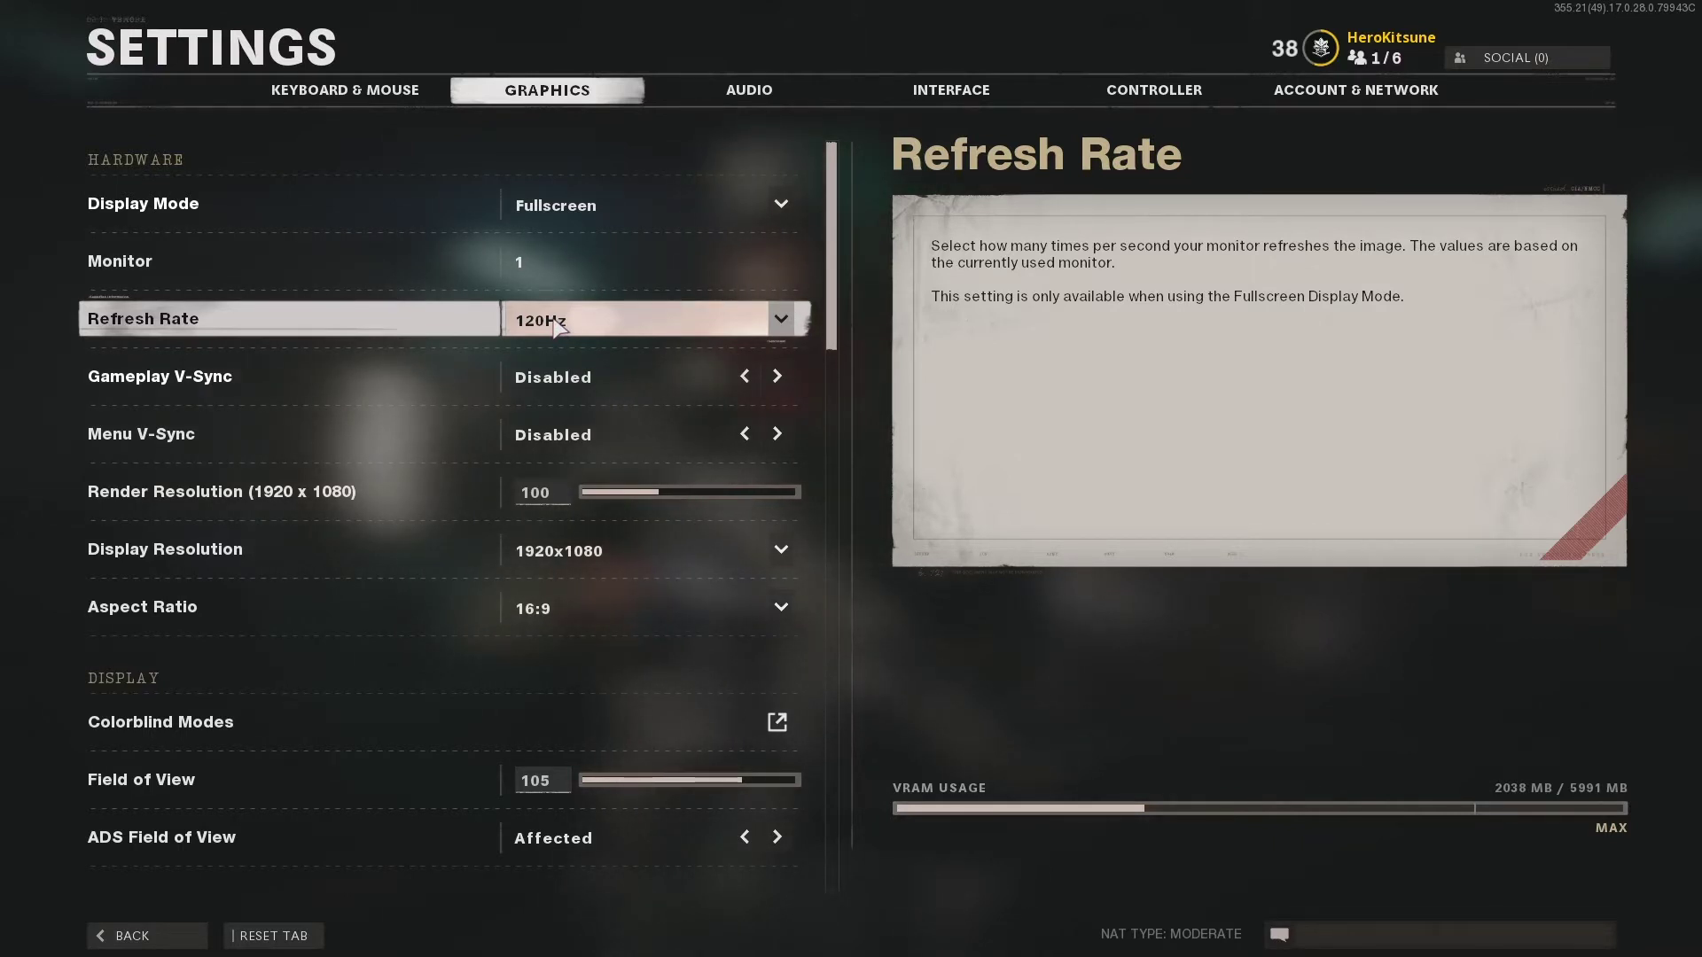
pyautogui.click(557, 328)
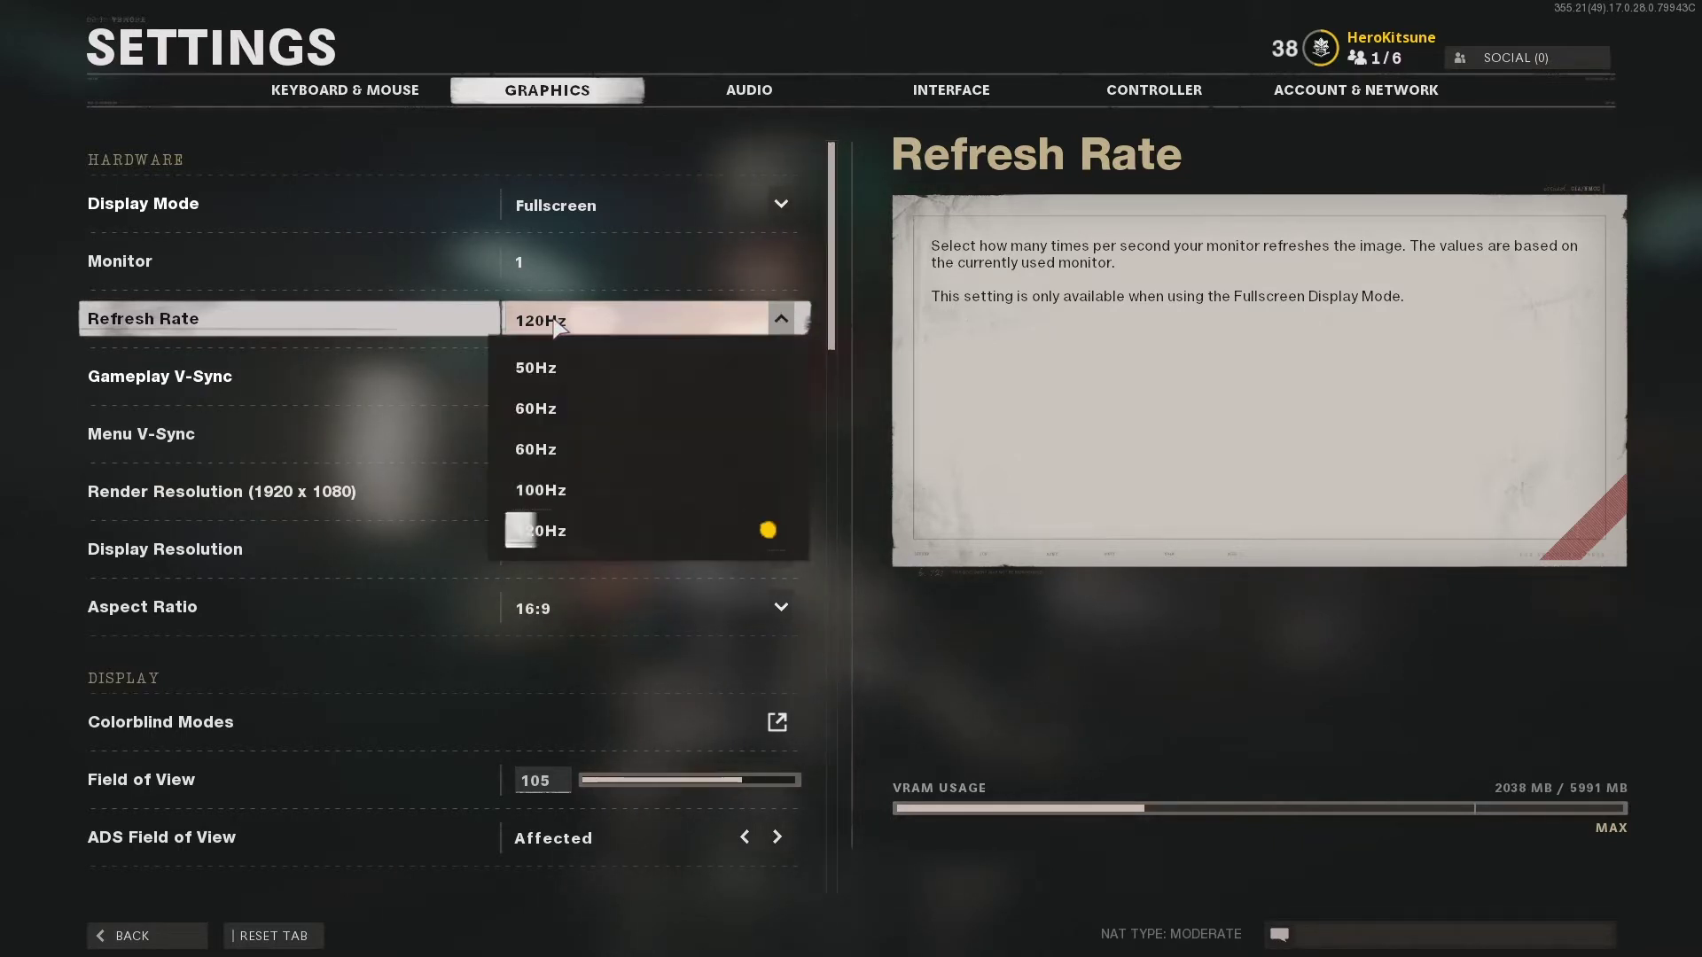
pyautogui.click(554, 536)
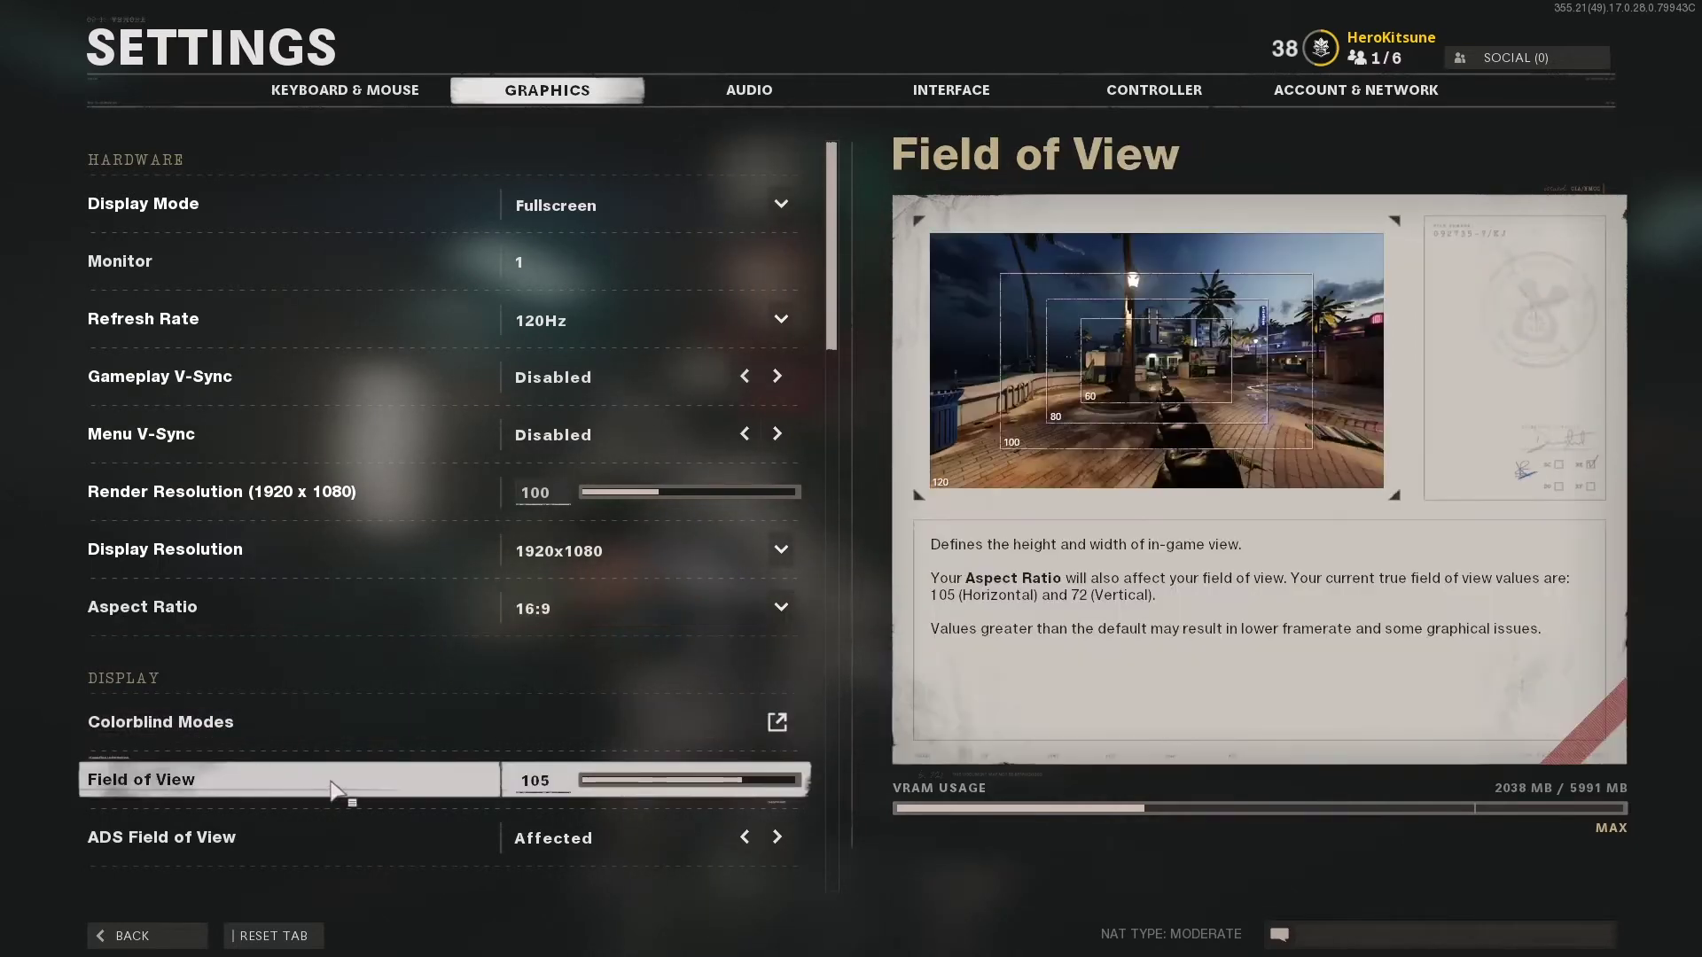
pyautogui.scroll(-1, 368, 784)
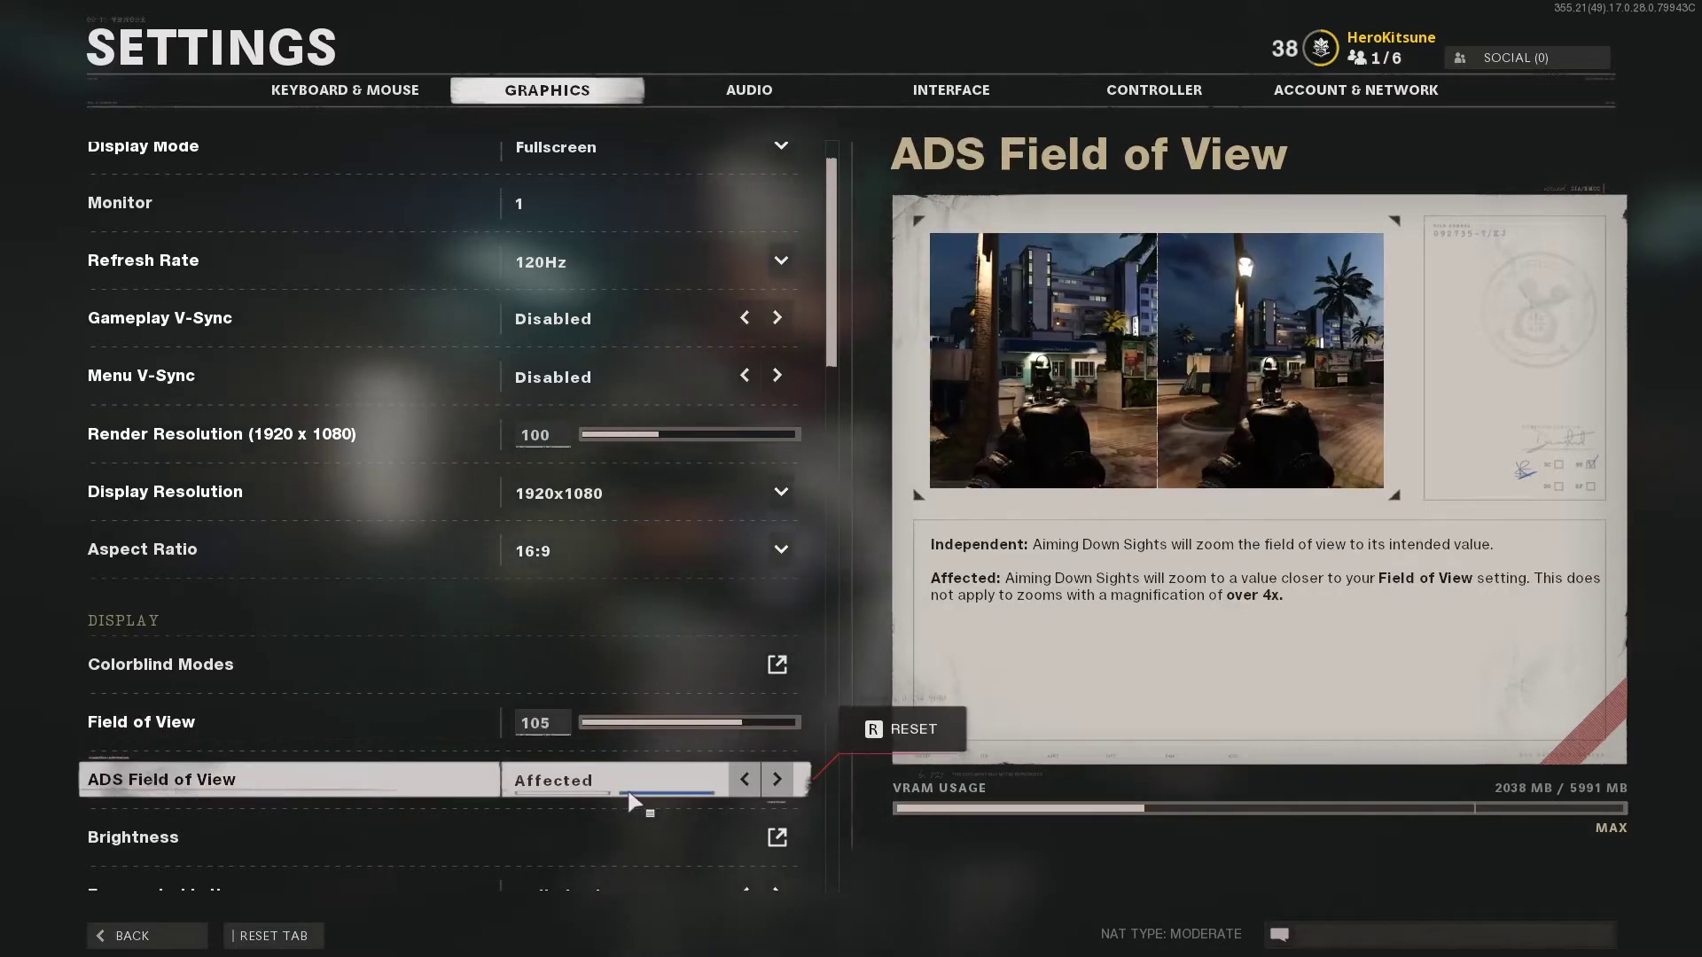
pyautogui.scroll(-1, 449, 798)
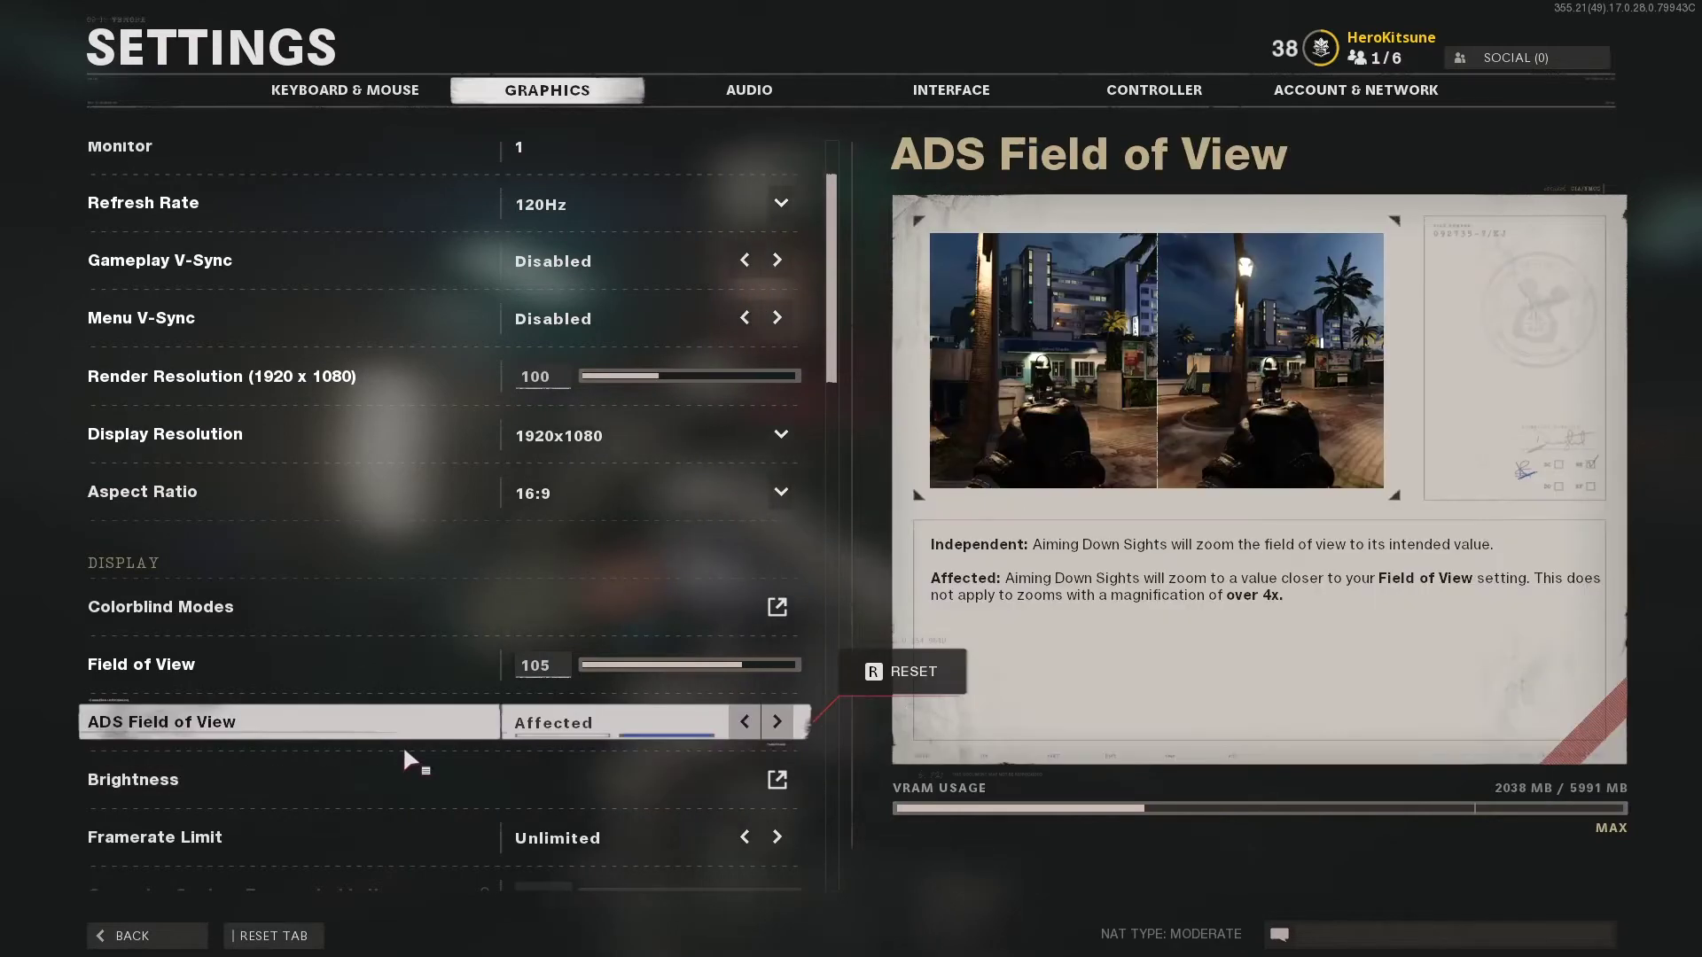
pyautogui.scroll(-1, 372, 780)
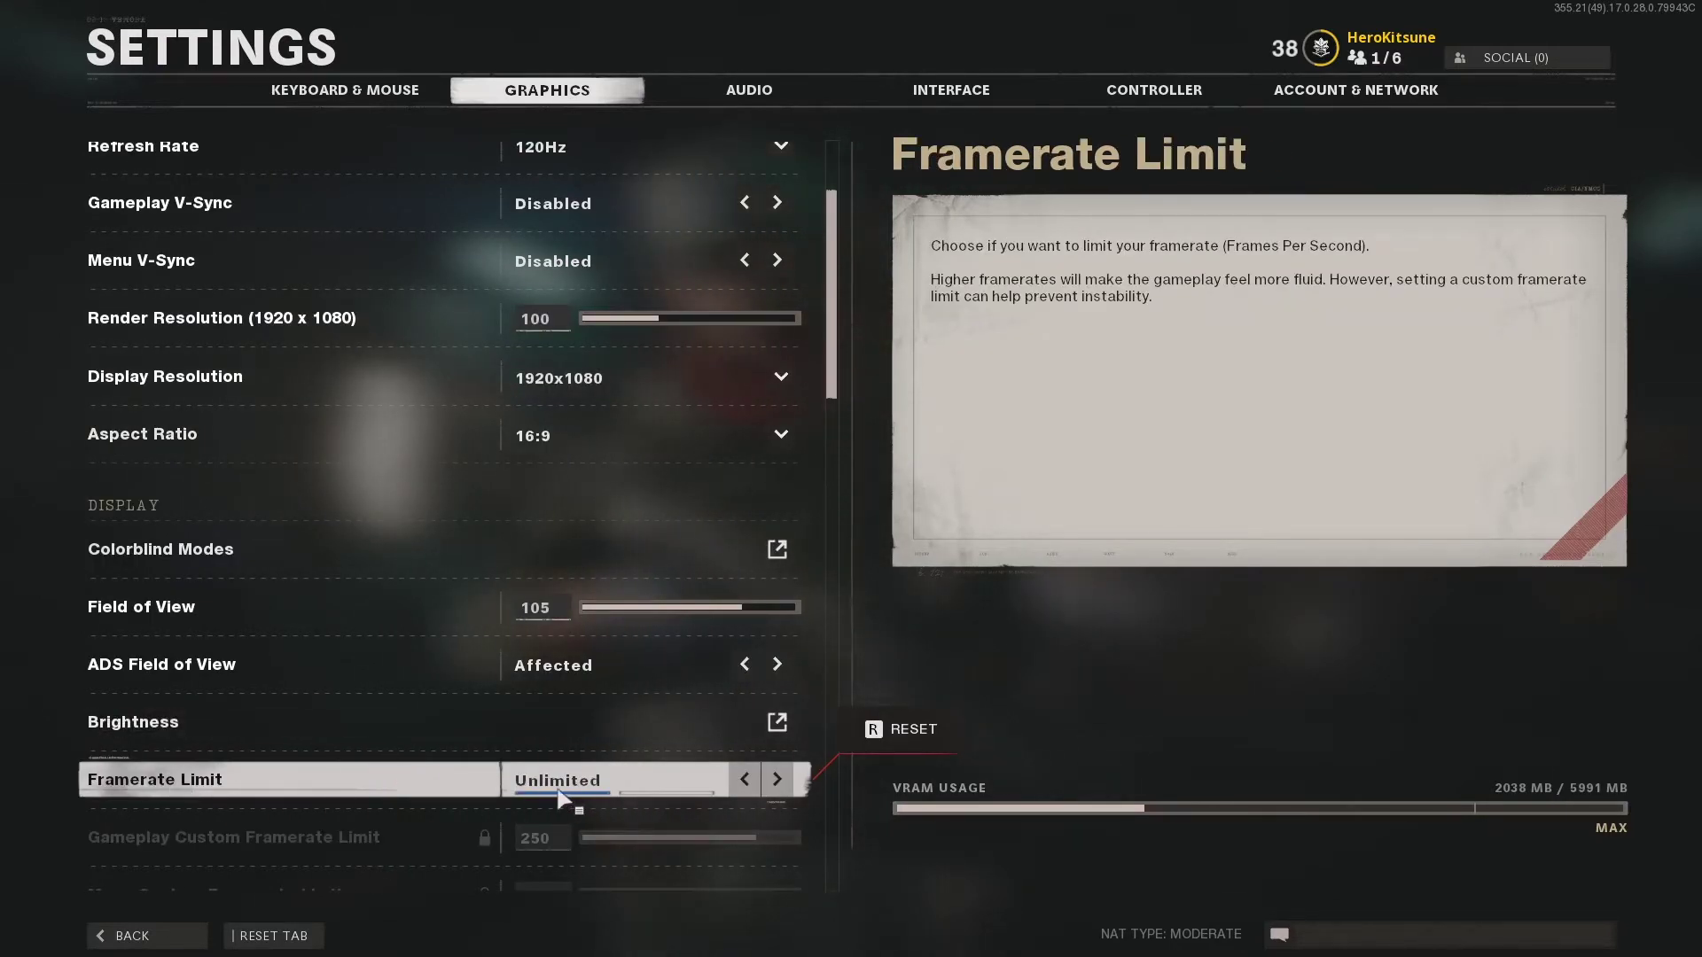
pyautogui.scroll(-1, 550, 793)
pyautogui.scroll(-1, 457, 749)
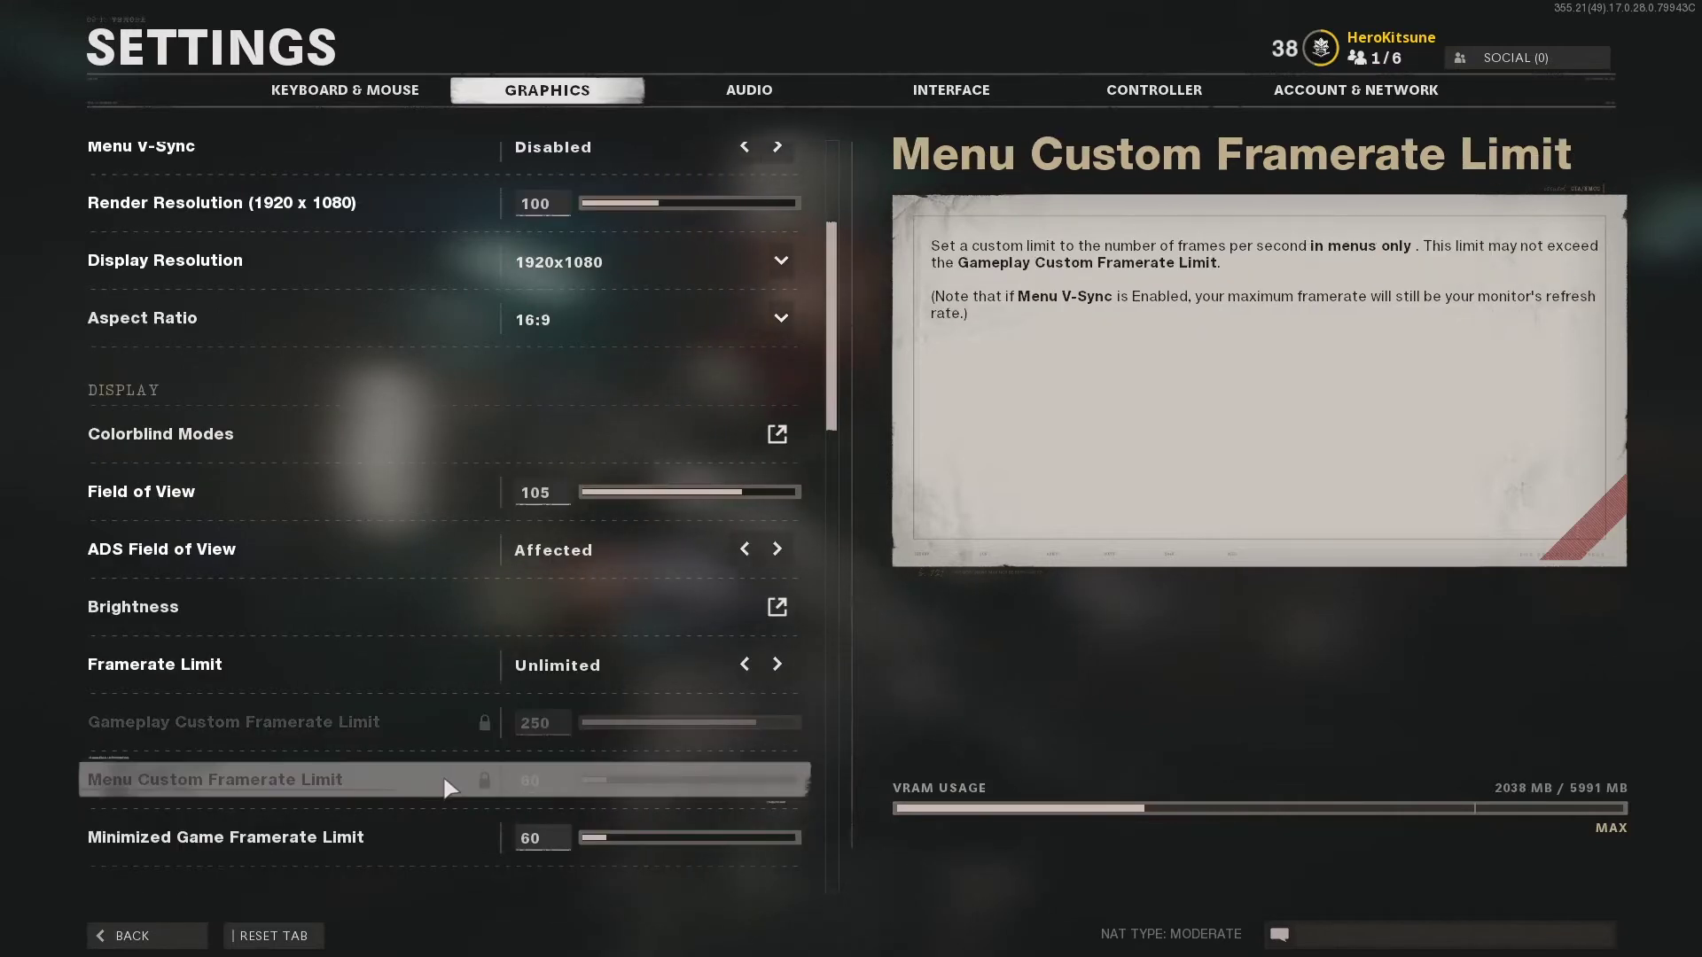
pyautogui.scroll(-1, 445, 784)
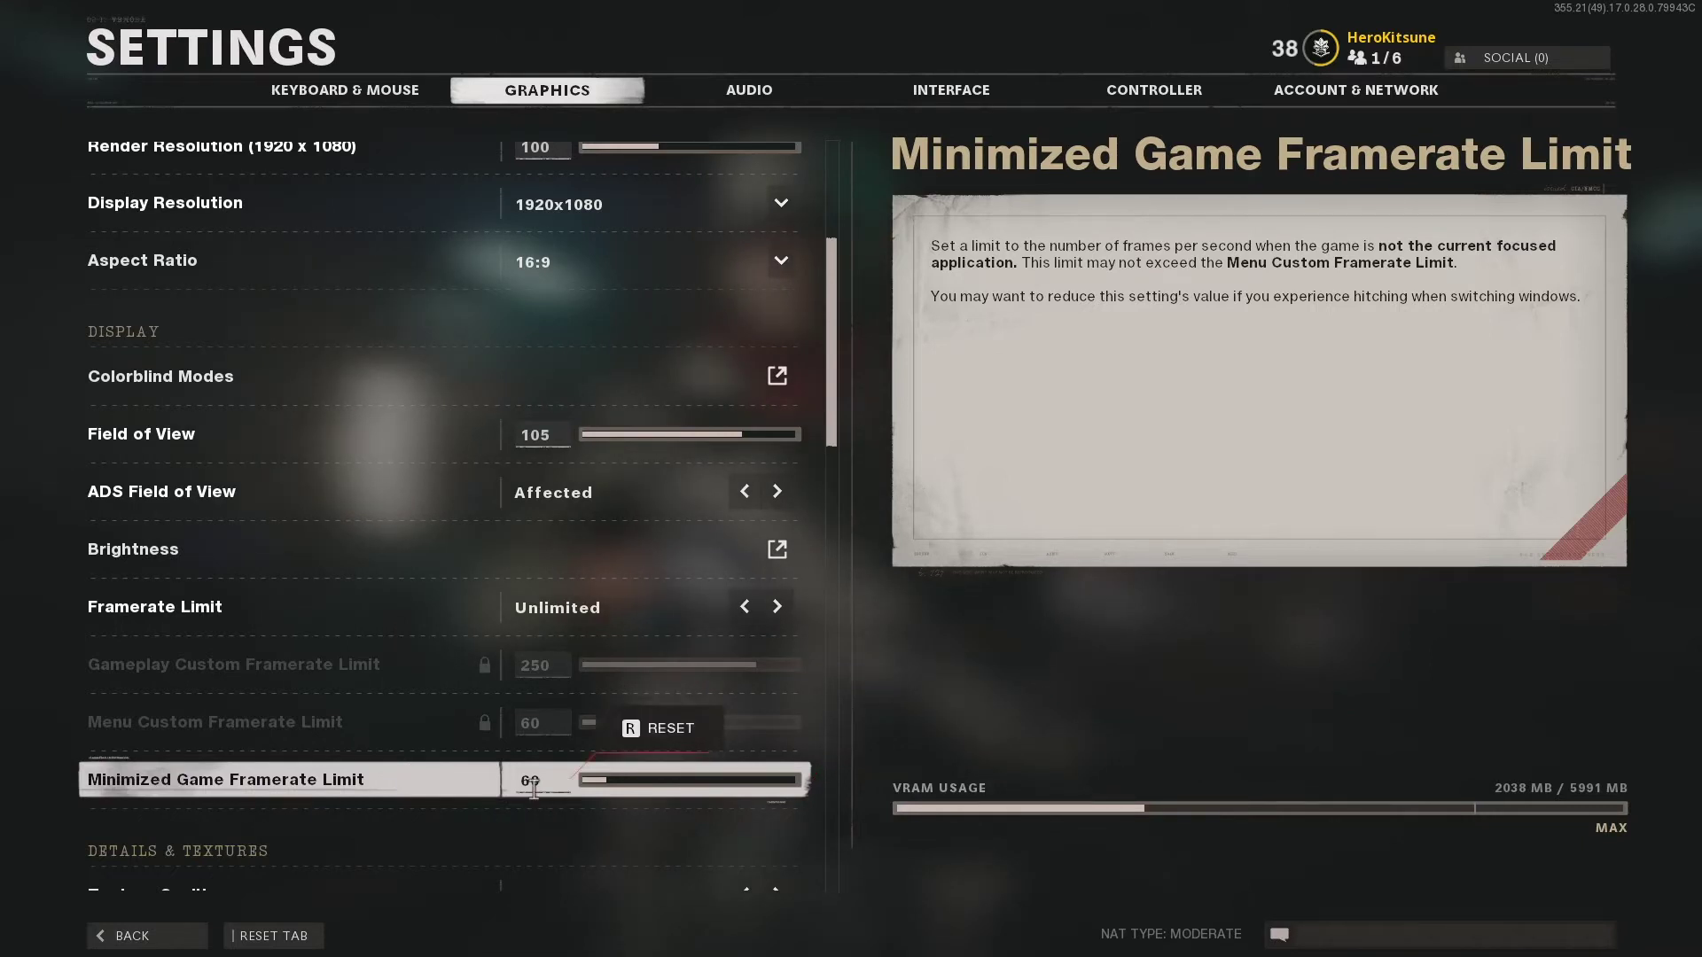
pyautogui.scroll(-3, 470, 775)
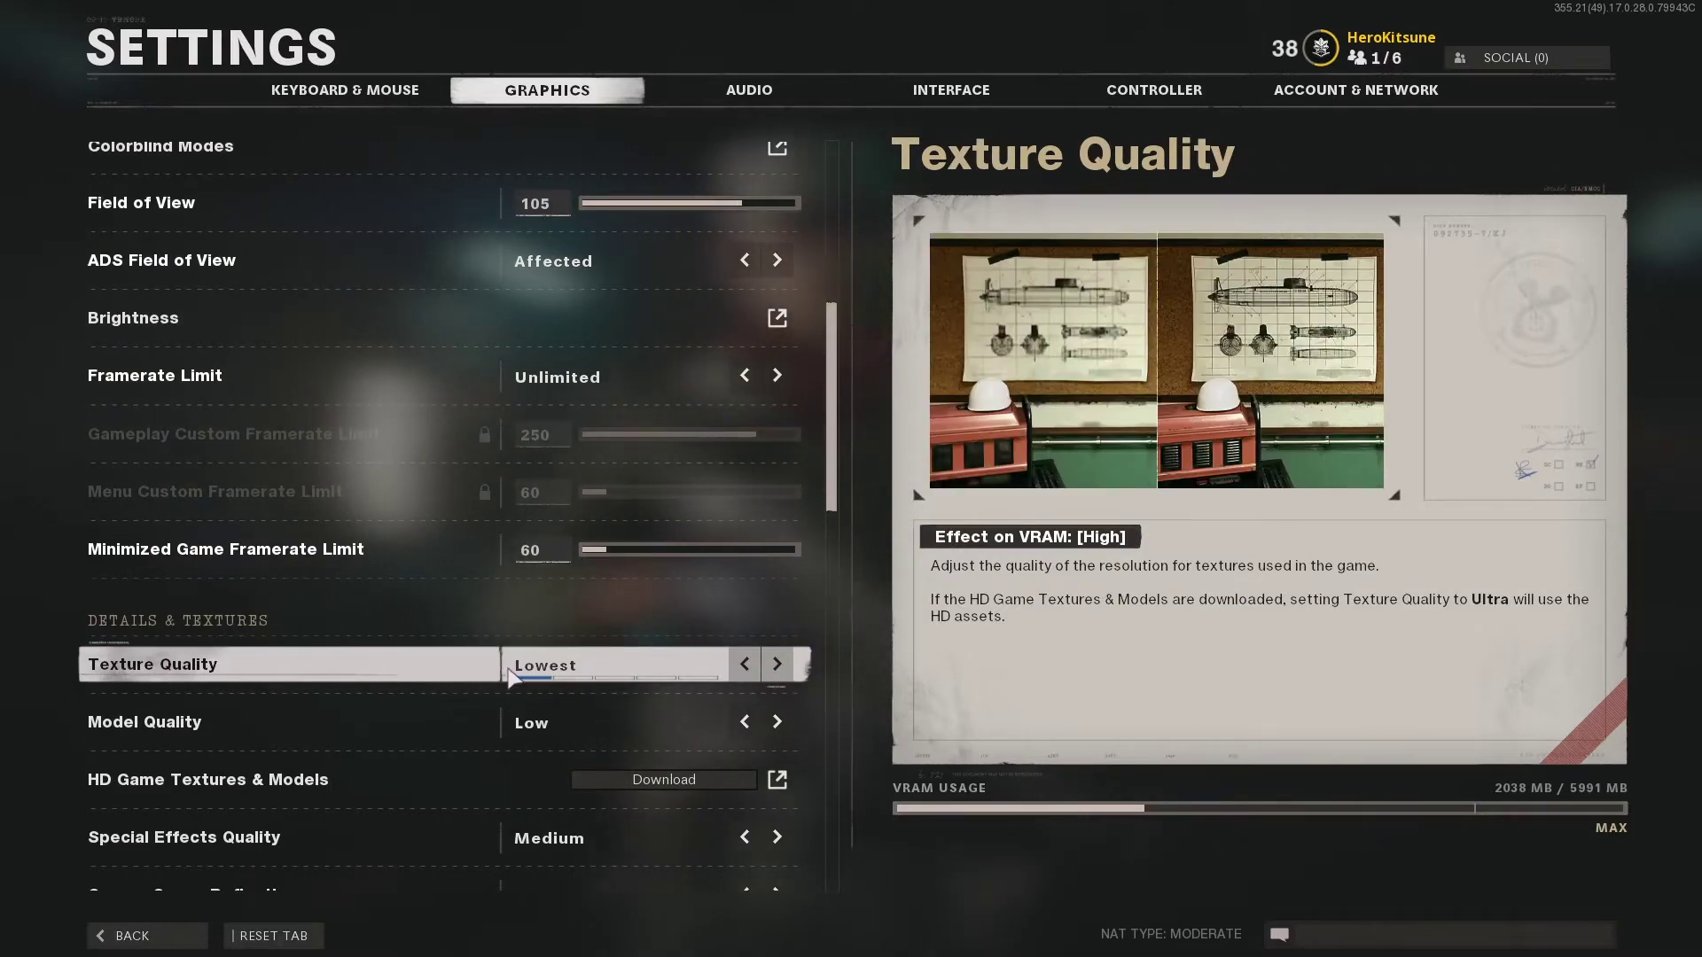
pyautogui.scroll(-1, 514, 683)
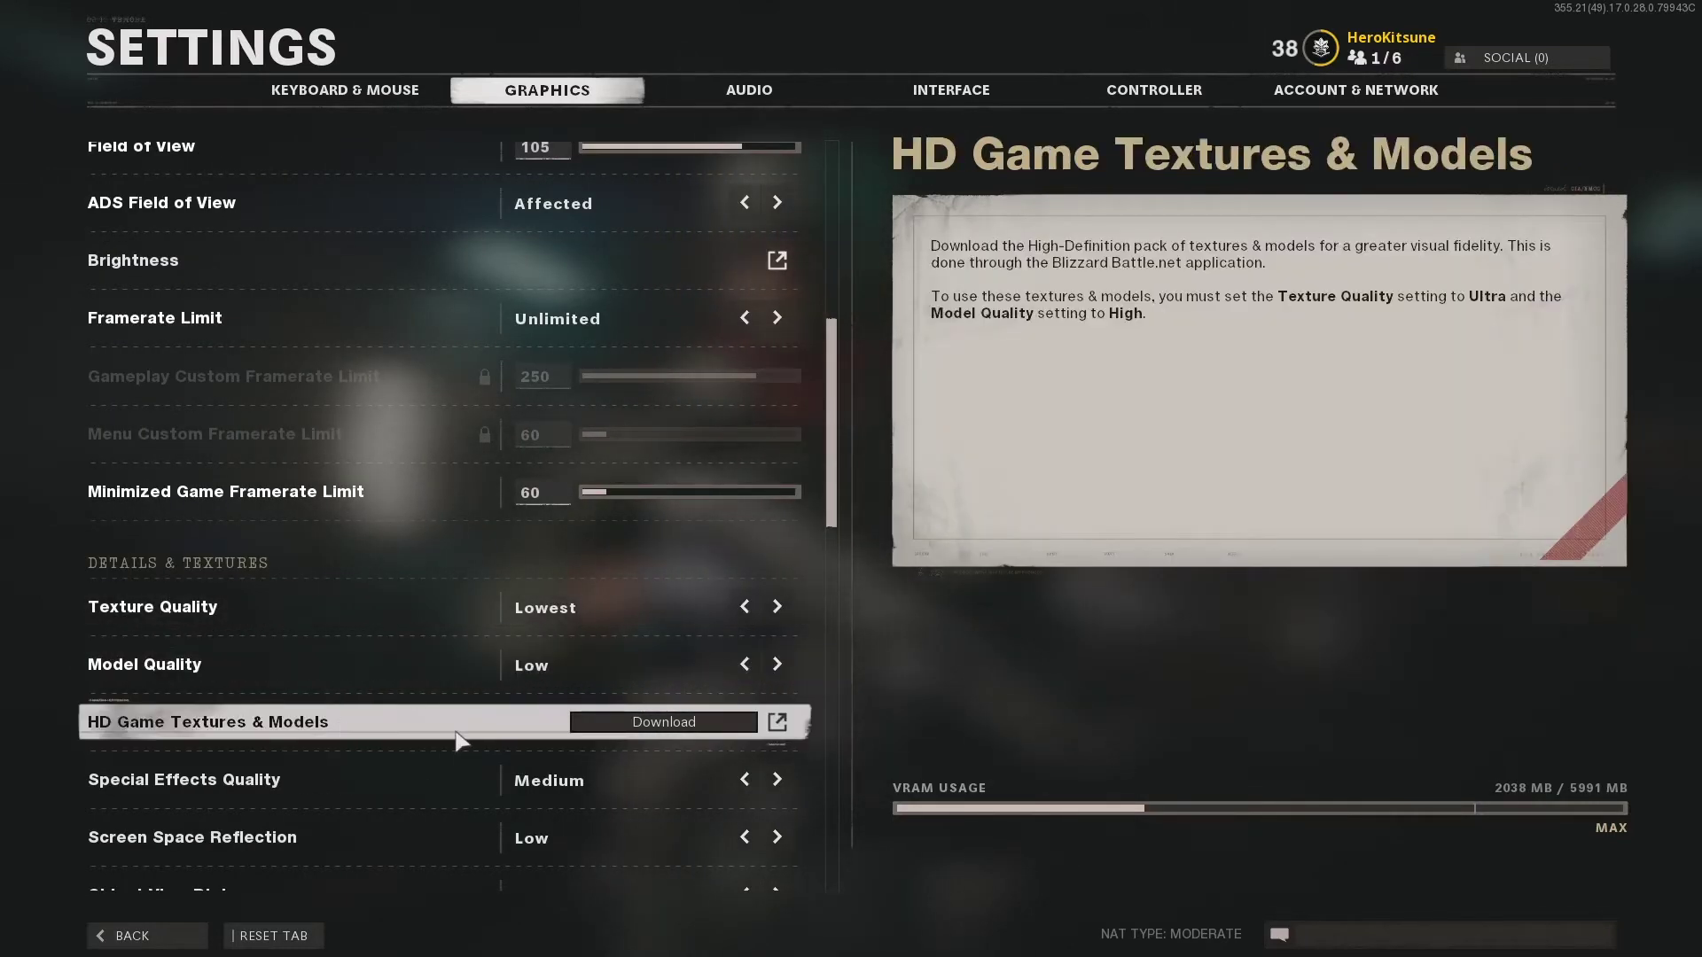
pyautogui.scroll(-2, 367, 710)
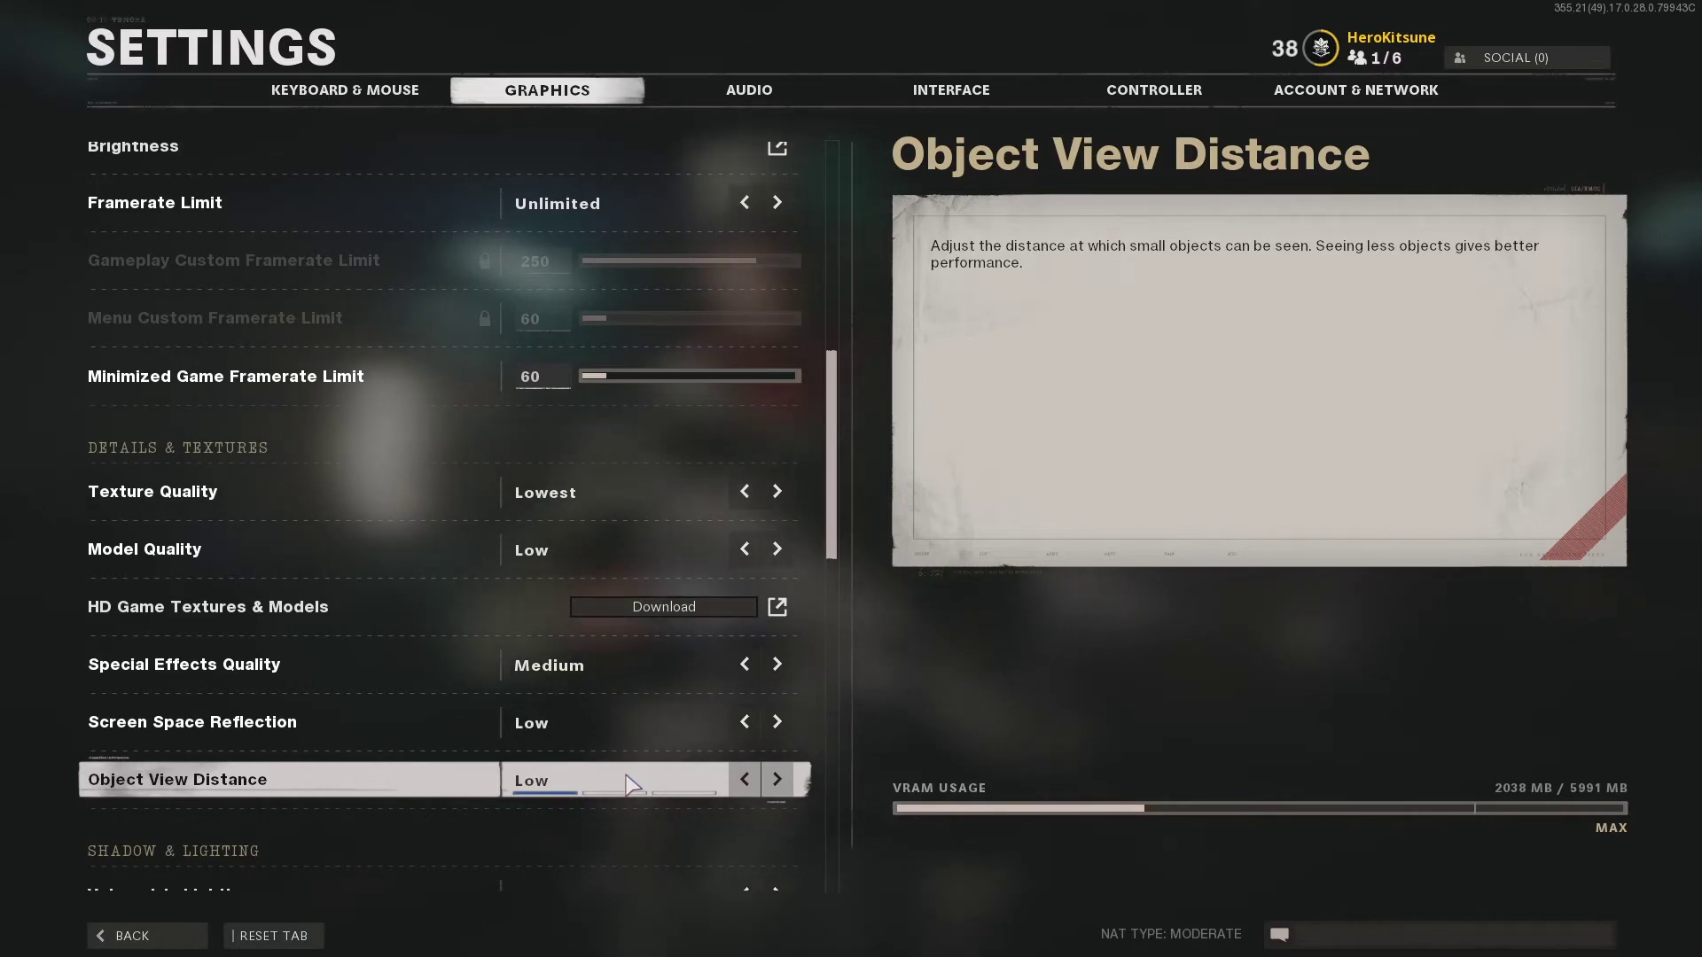
pyautogui.scroll(-1, 631, 785)
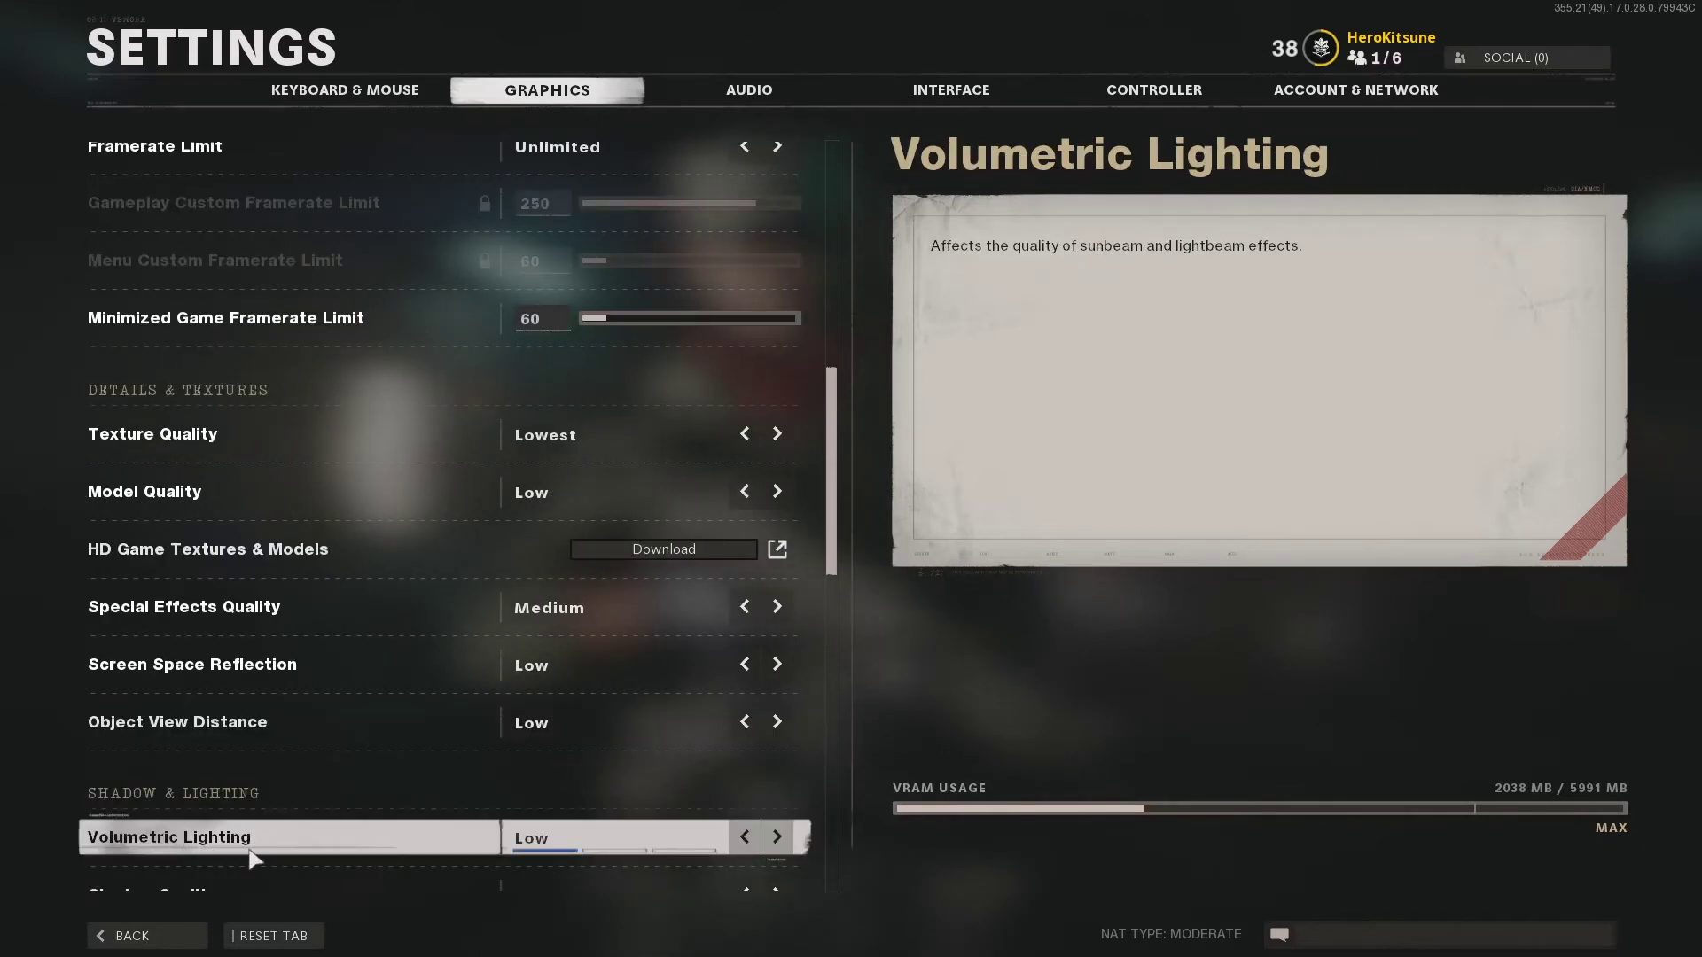
pyautogui.scroll(-1, 186, 847)
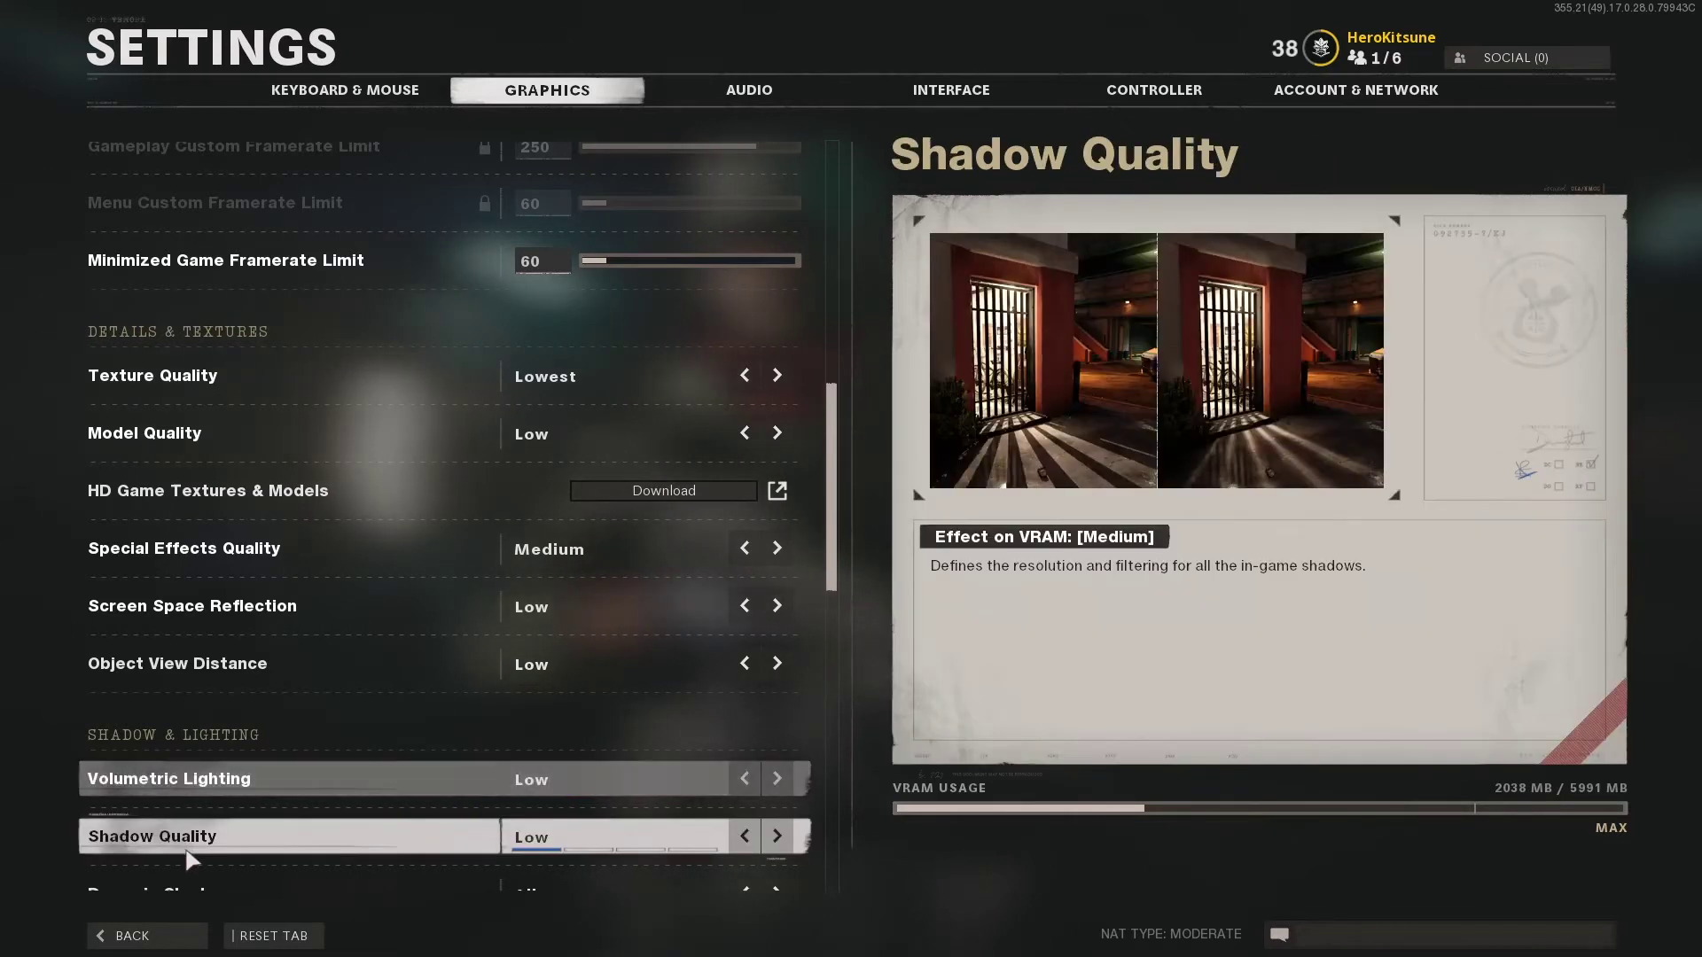
pyautogui.scroll(-1, 186, 855)
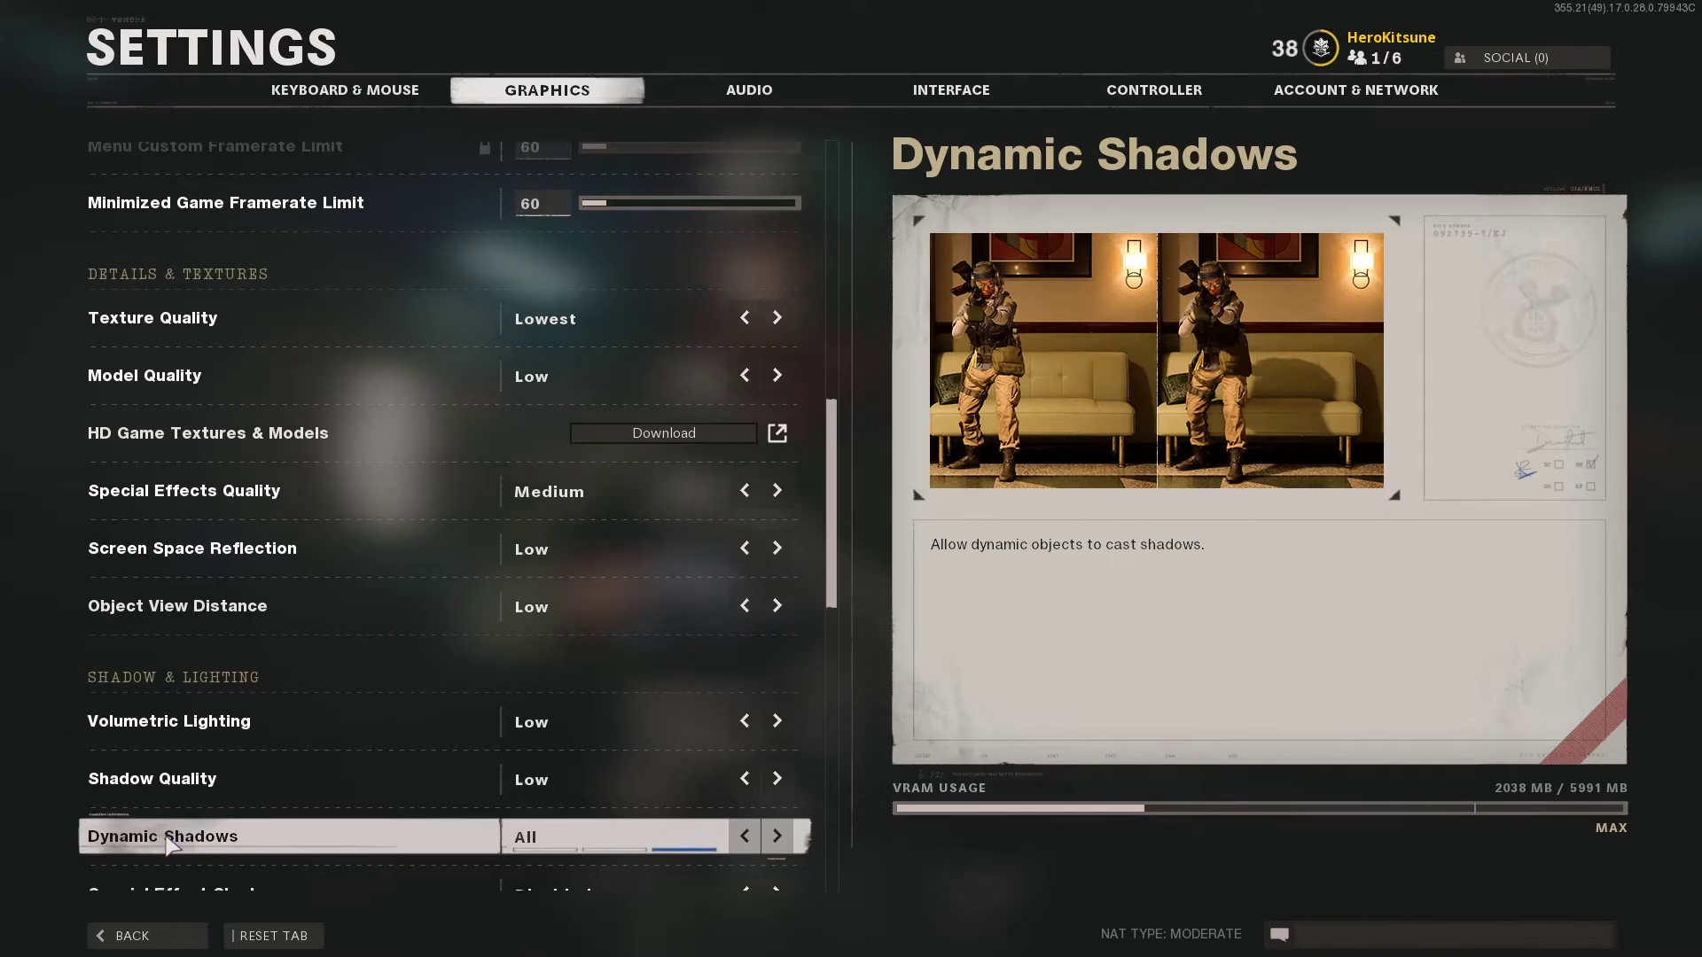
pyautogui.scroll(-1, 170, 846)
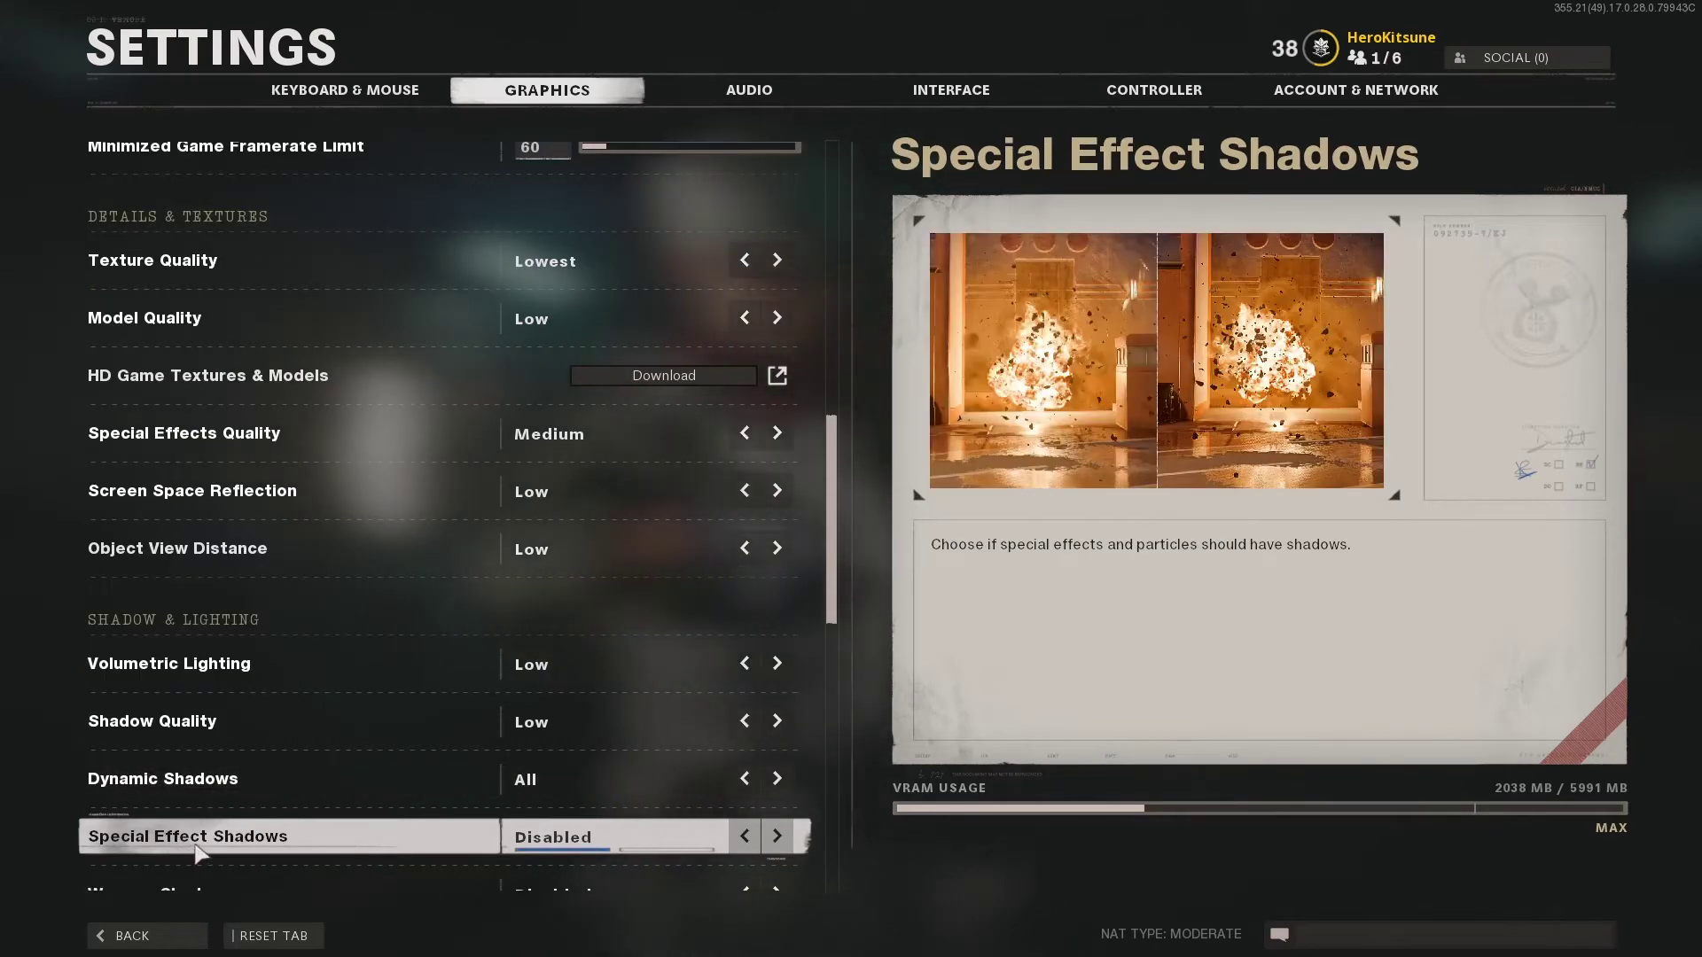
pyautogui.scroll(-1, 382, 835)
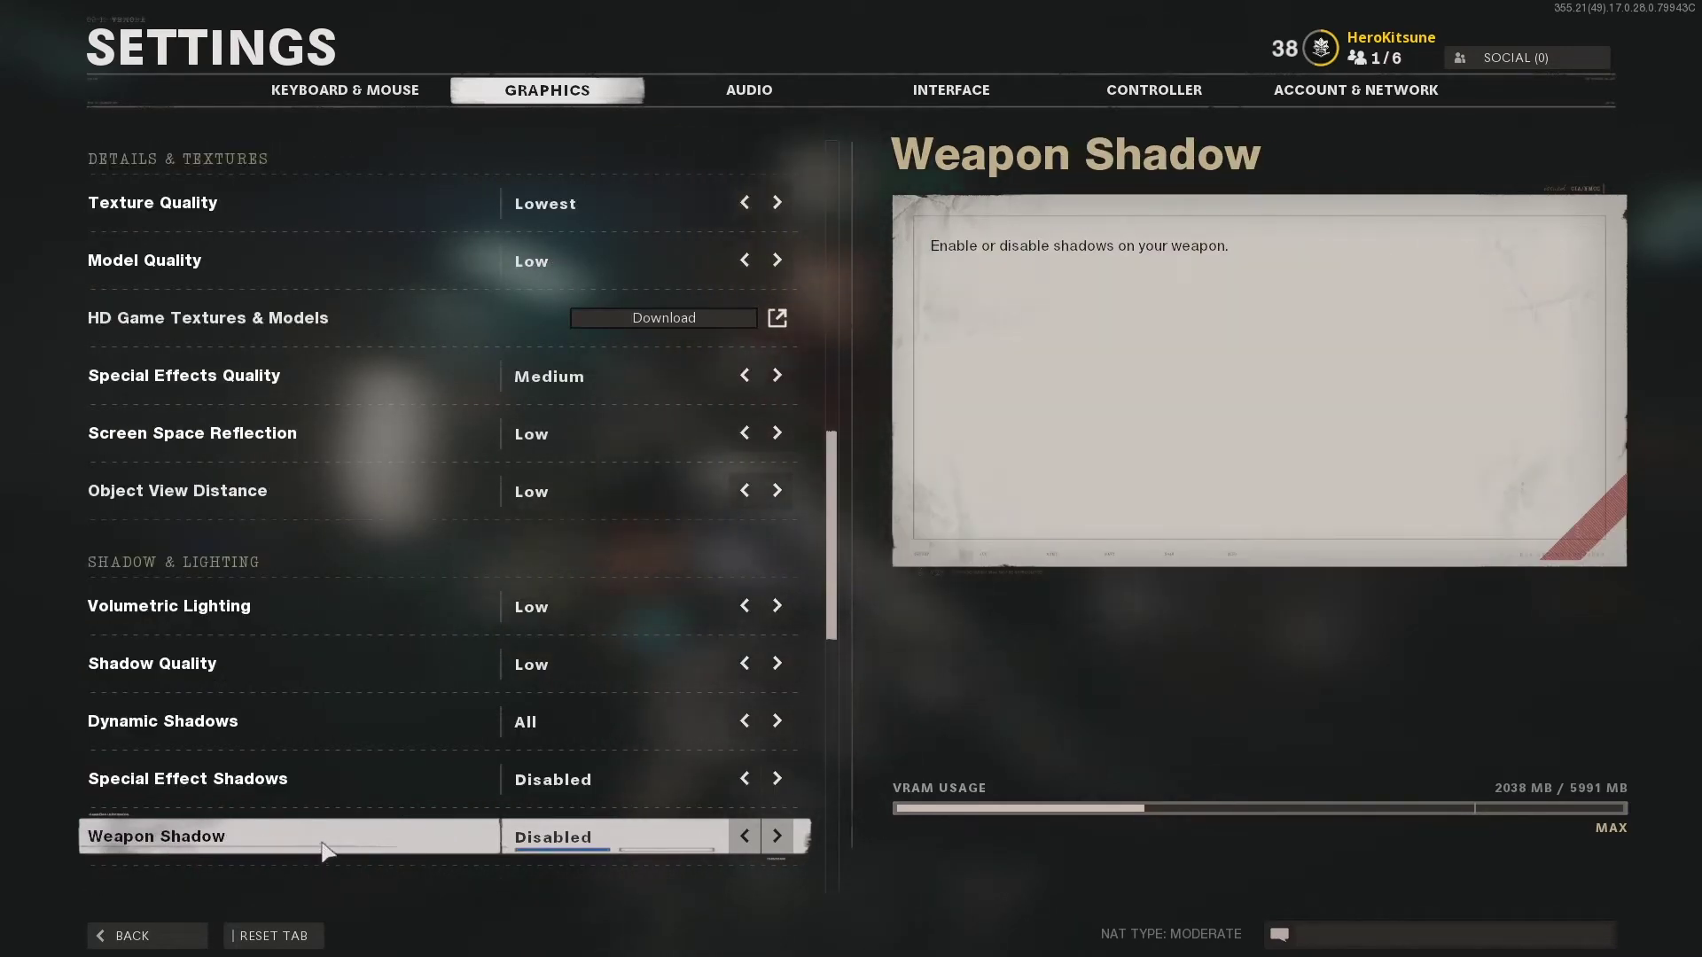
pyautogui.scroll(-2, 320, 833)
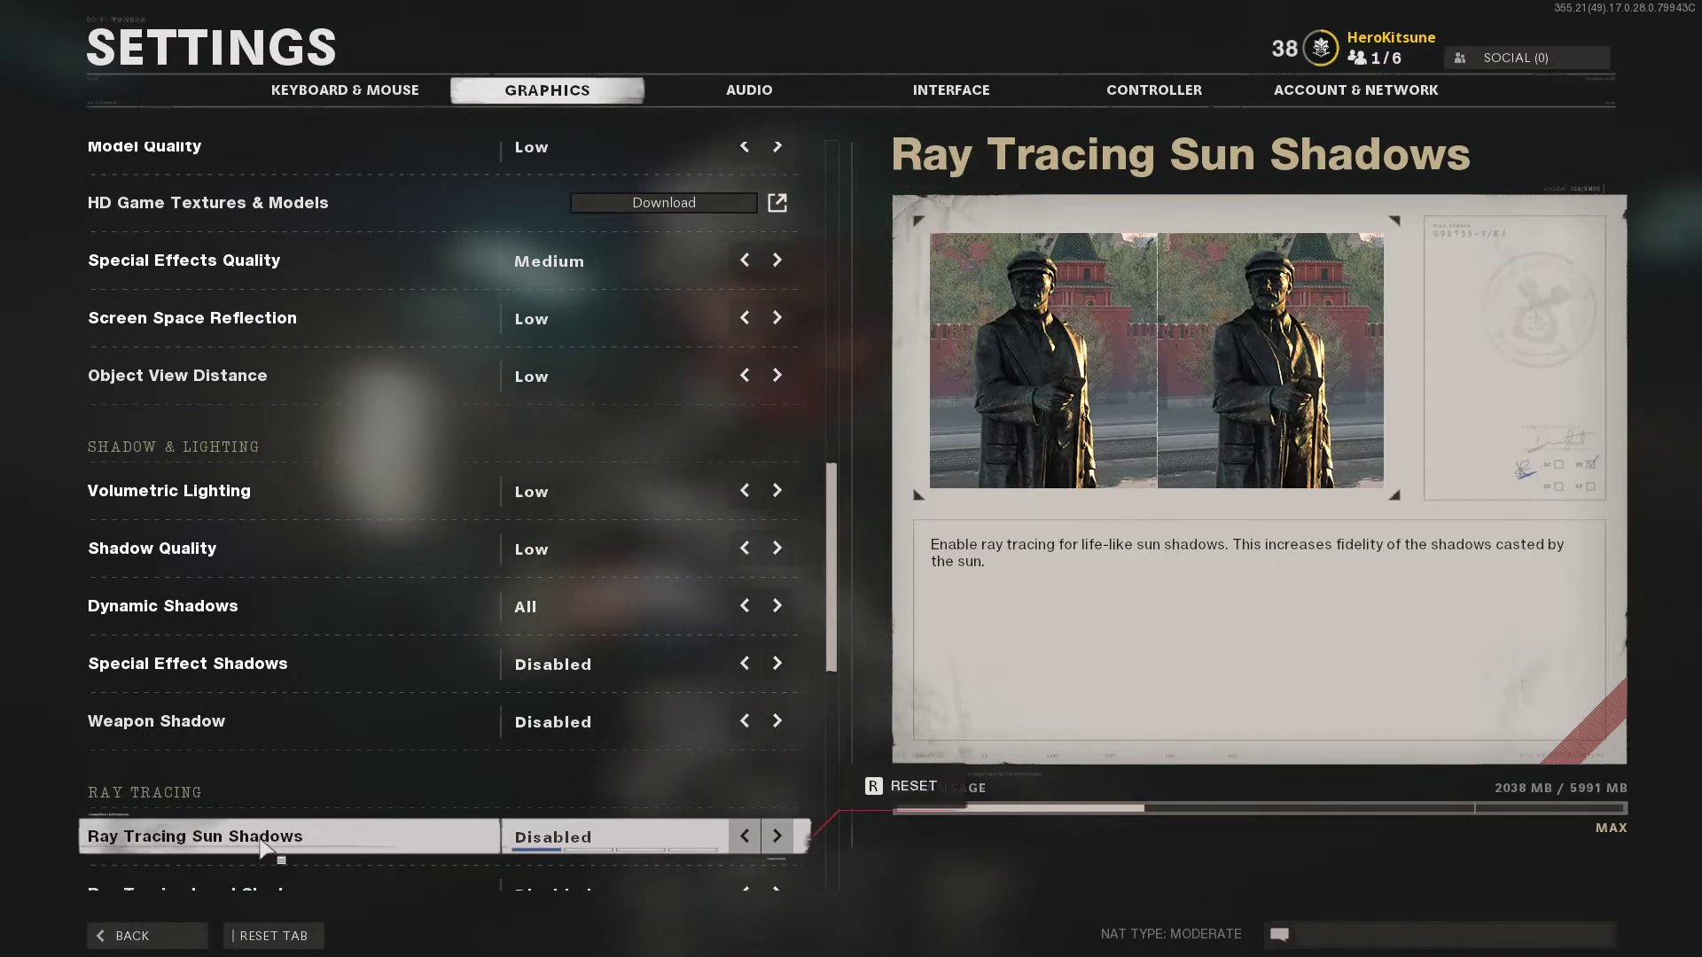
# Step: Scroll to Post Processing Effects and confirm Motion Blur Quality Low and Subsurface Scattering Enabled
pyautogui.scroll(-1, 425, 856)
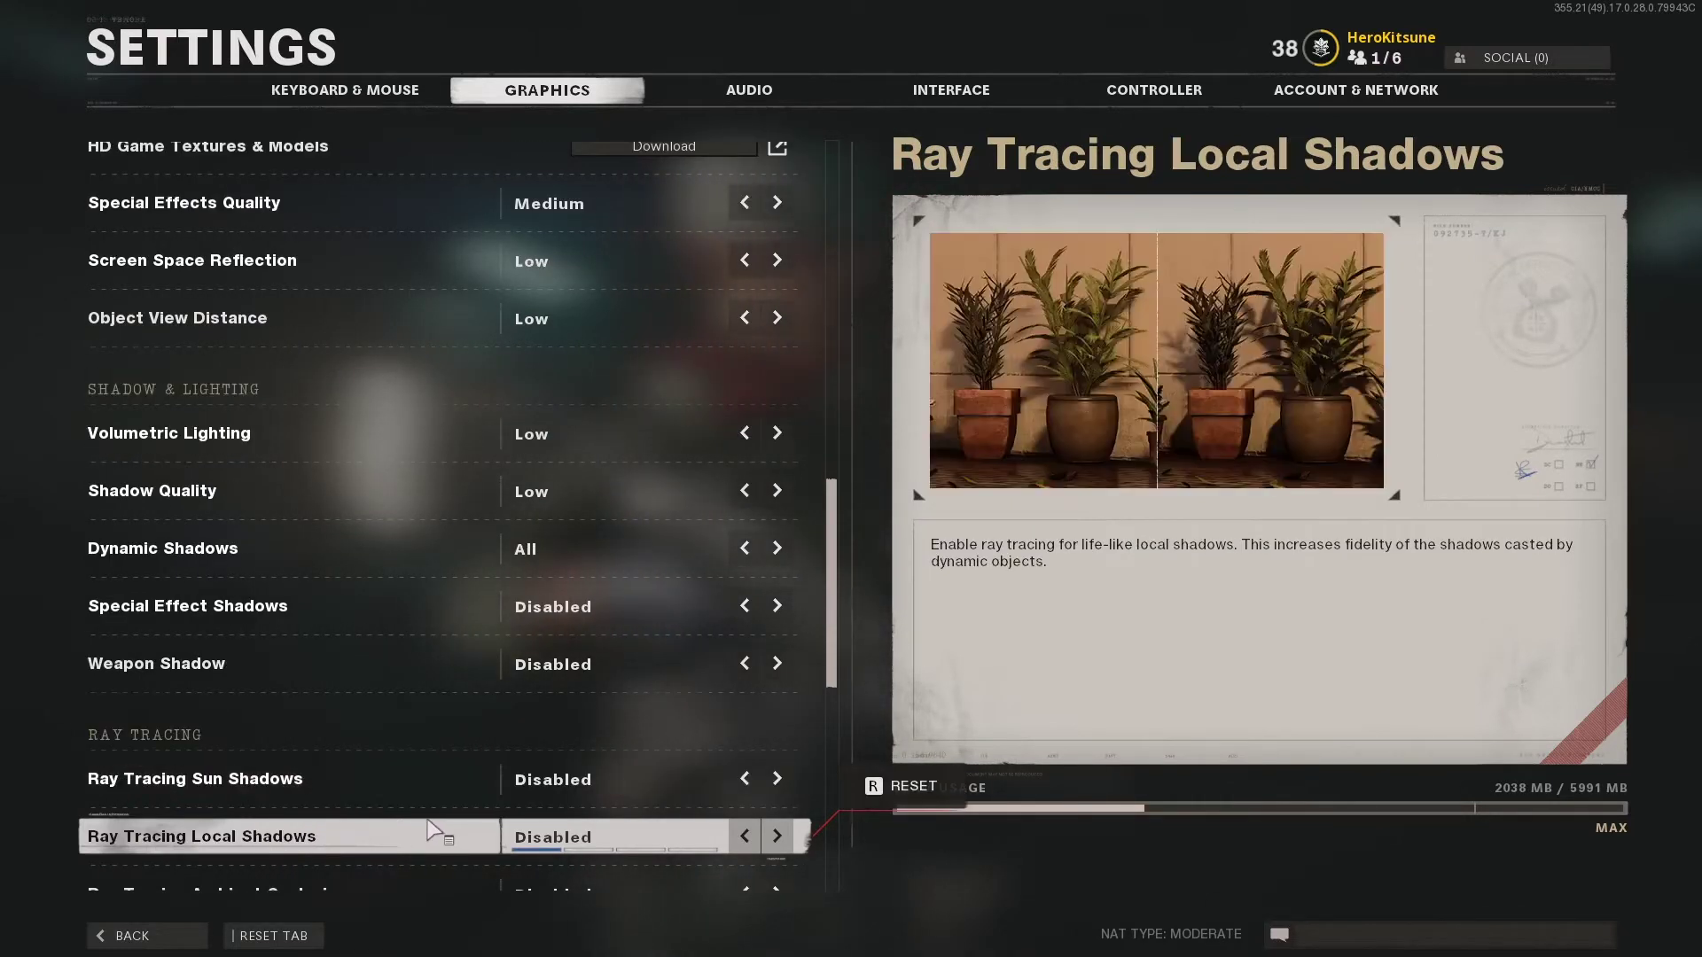
pyautogui.scroll(-1, 425, 842)
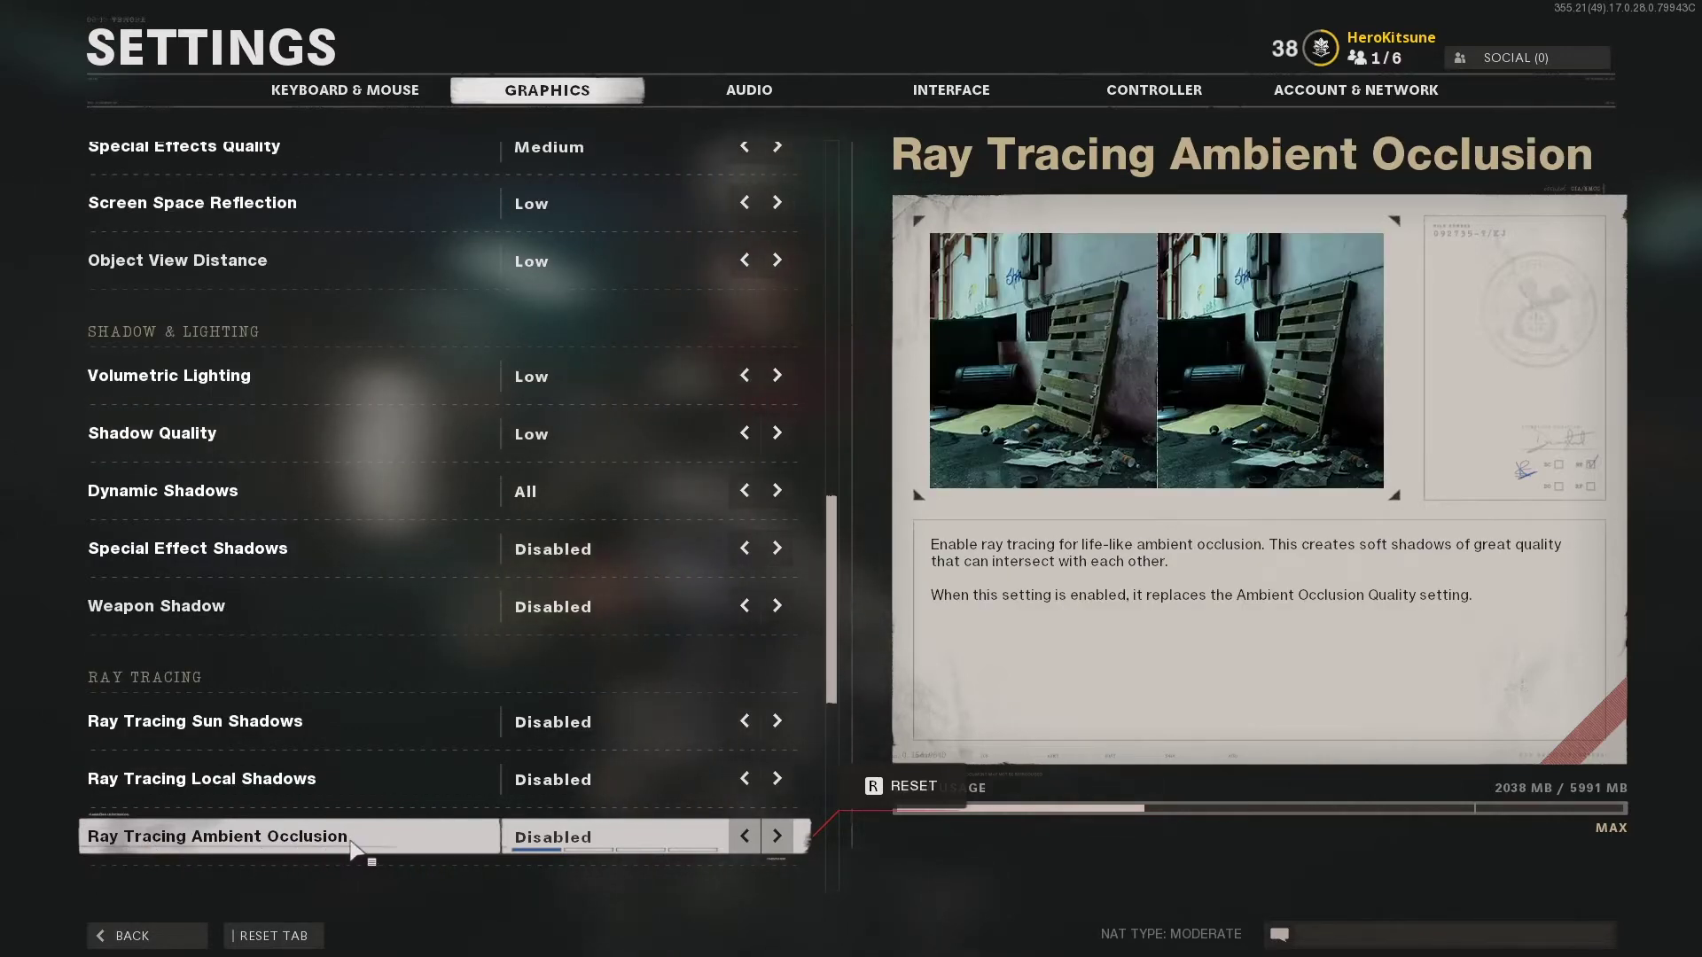
pyautogui.scroll(-2, 355, 850)
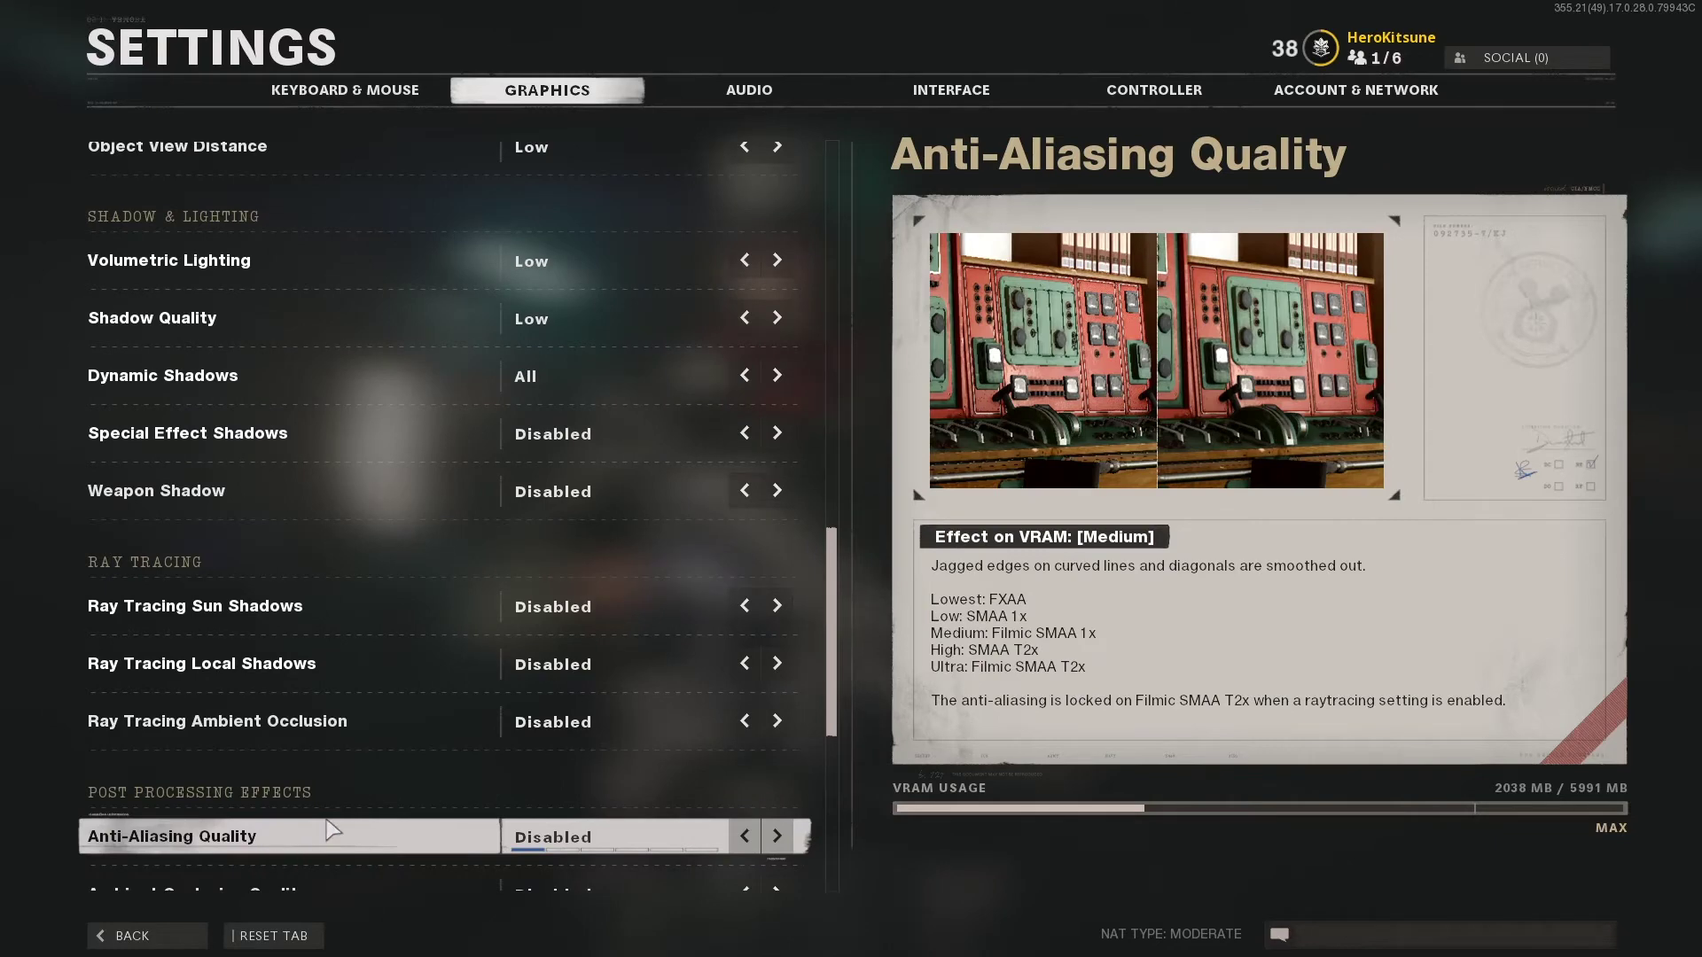
pyautogui.scroll(-1, 332, 830)
pyautogui.scroll(-1, 273, 851)
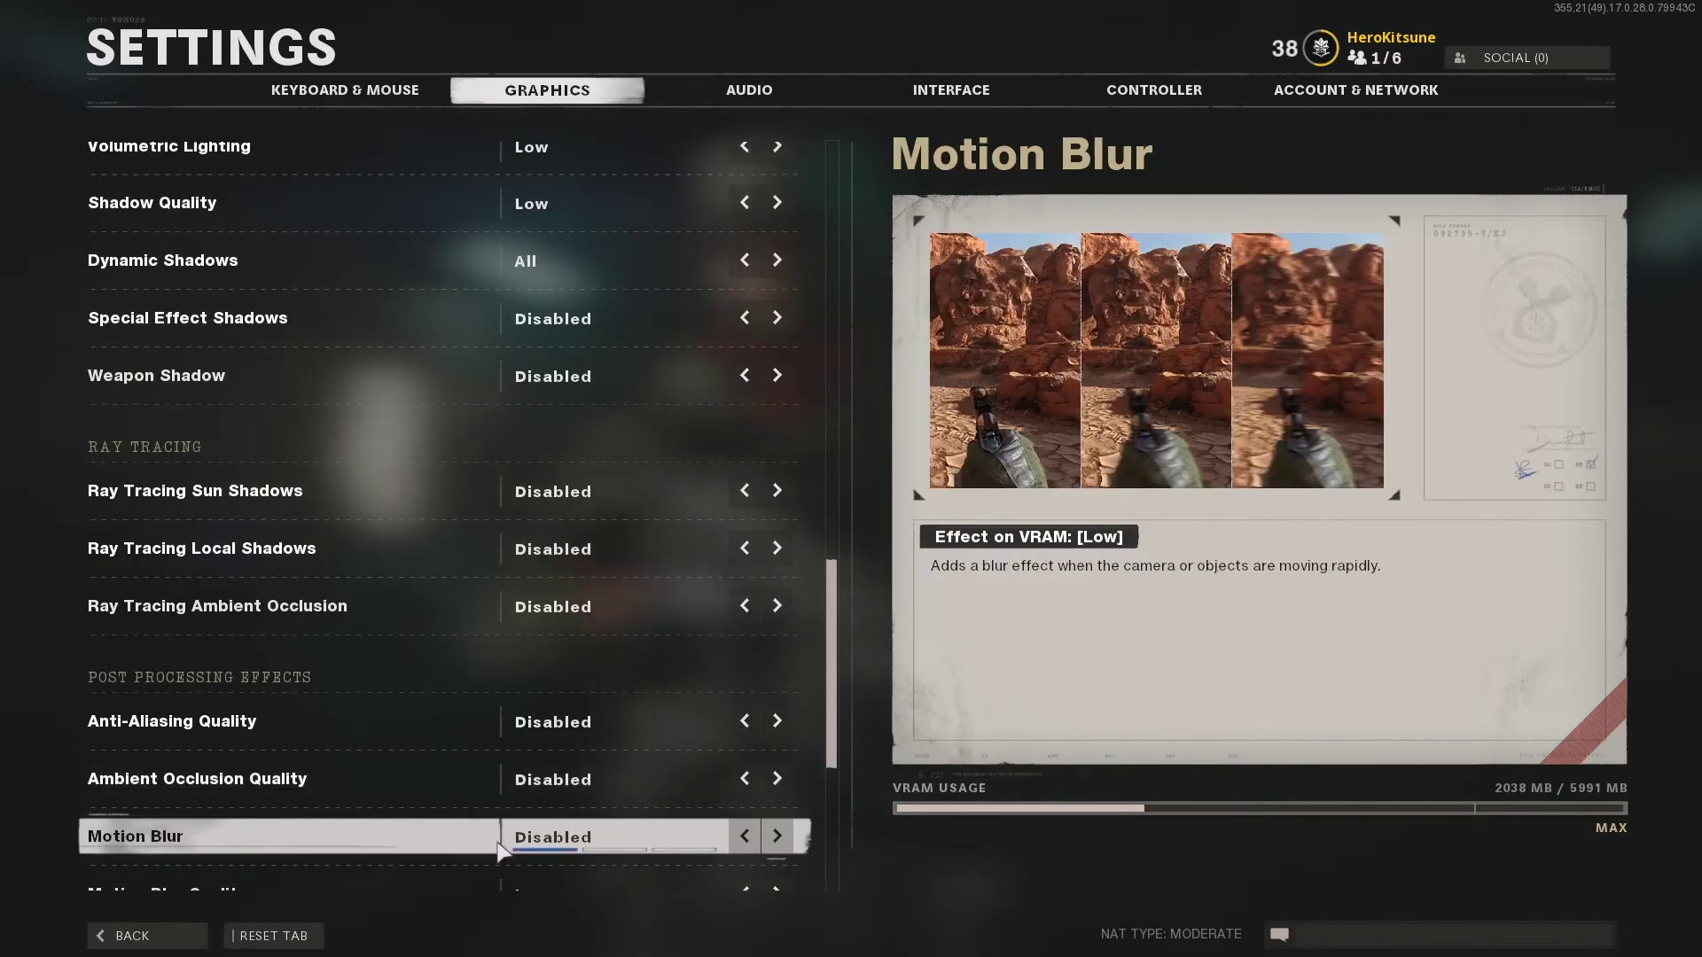
pyautogui.scroll(-1, 245, 857)
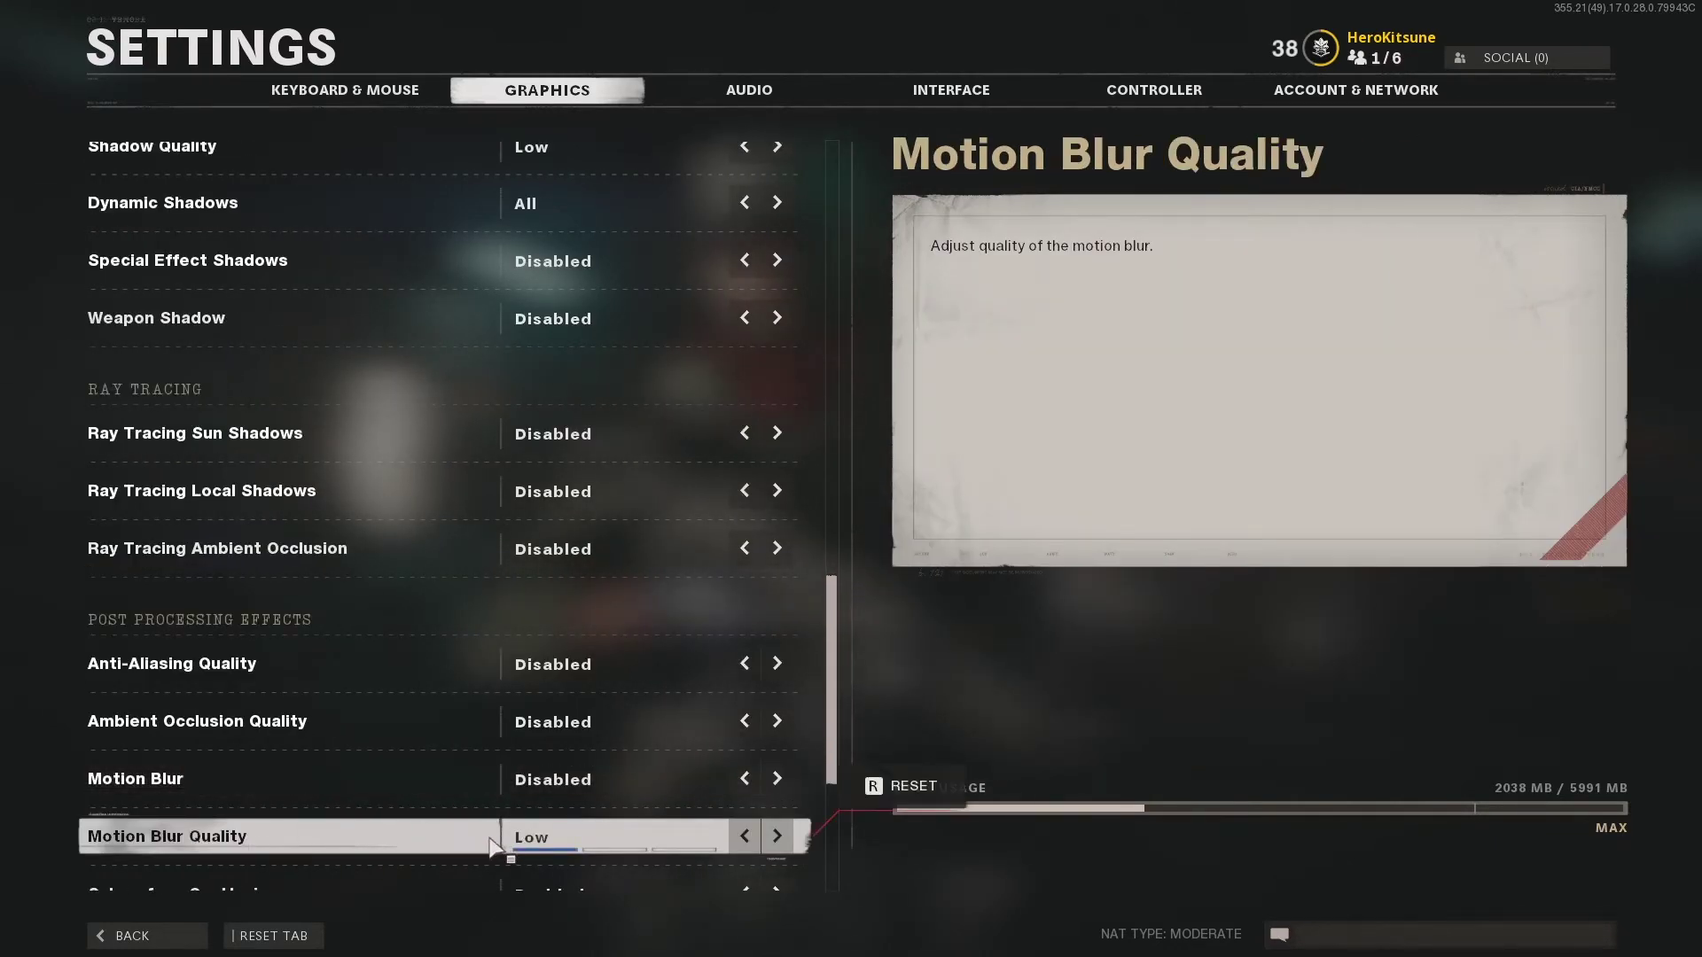
pyautogui.scroll(-1, 544, 855)
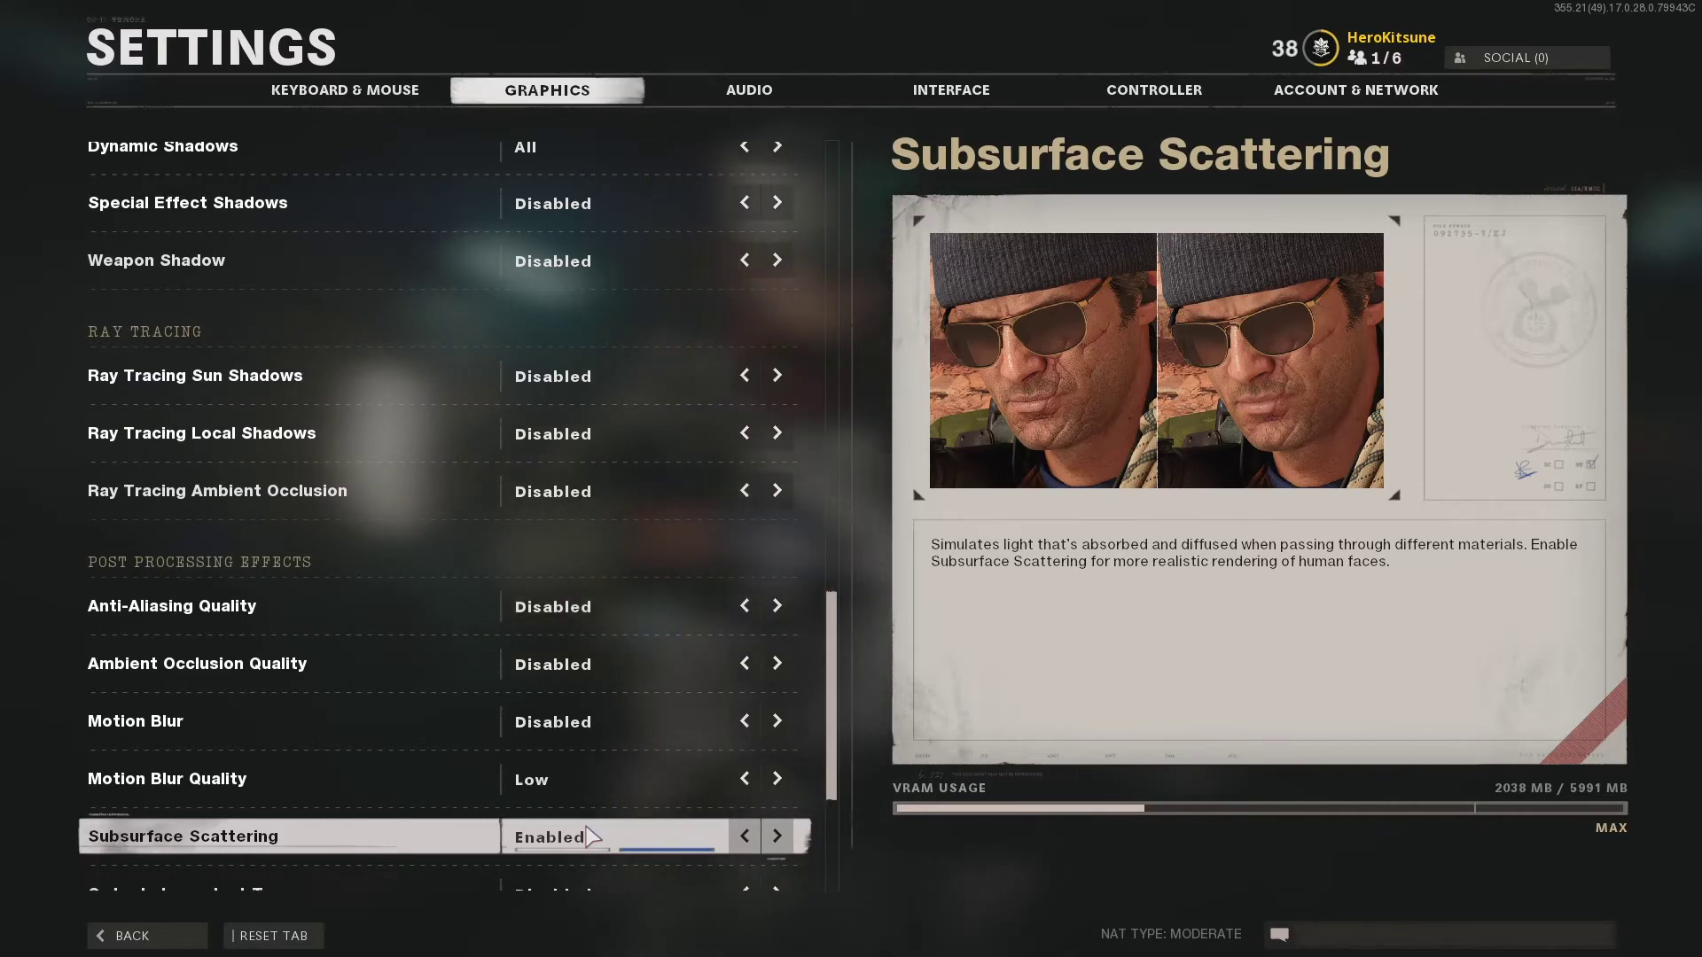
# Step: Scroll to the Advanced section and confirm VRAM Usage Target Low (70%) and Display Gamma Computer (sRGB)
pyautogui.scroll(-1, 592, 836)
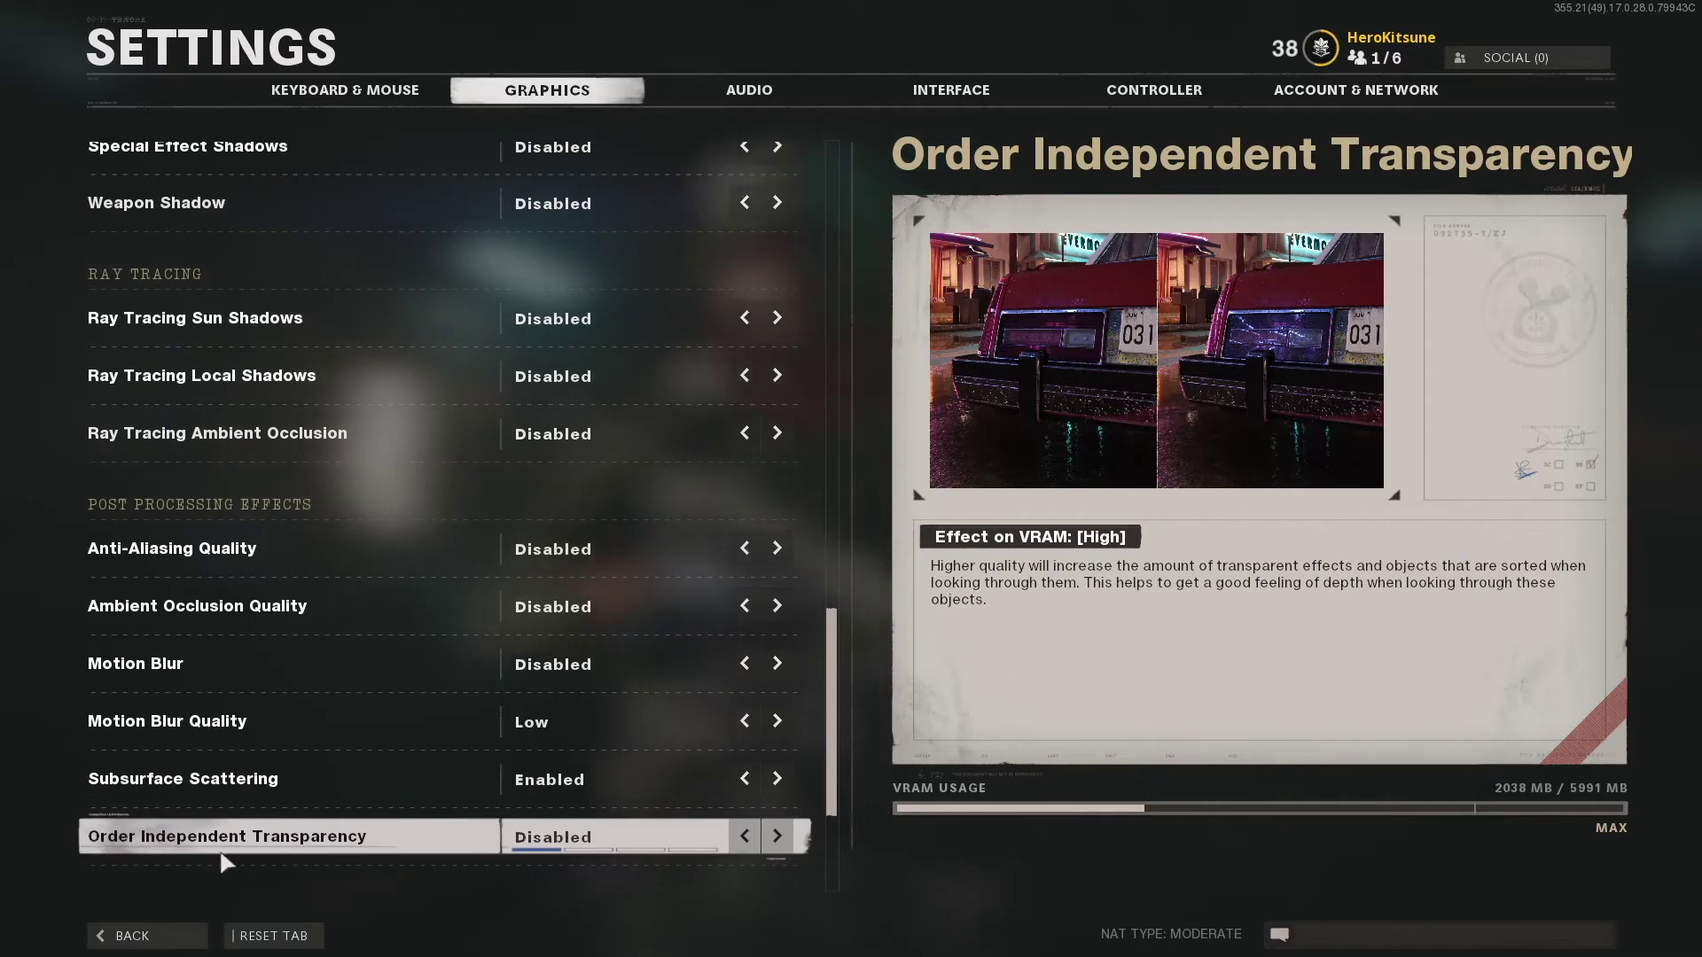
pyautogui.scroll(-1, 350, 844)
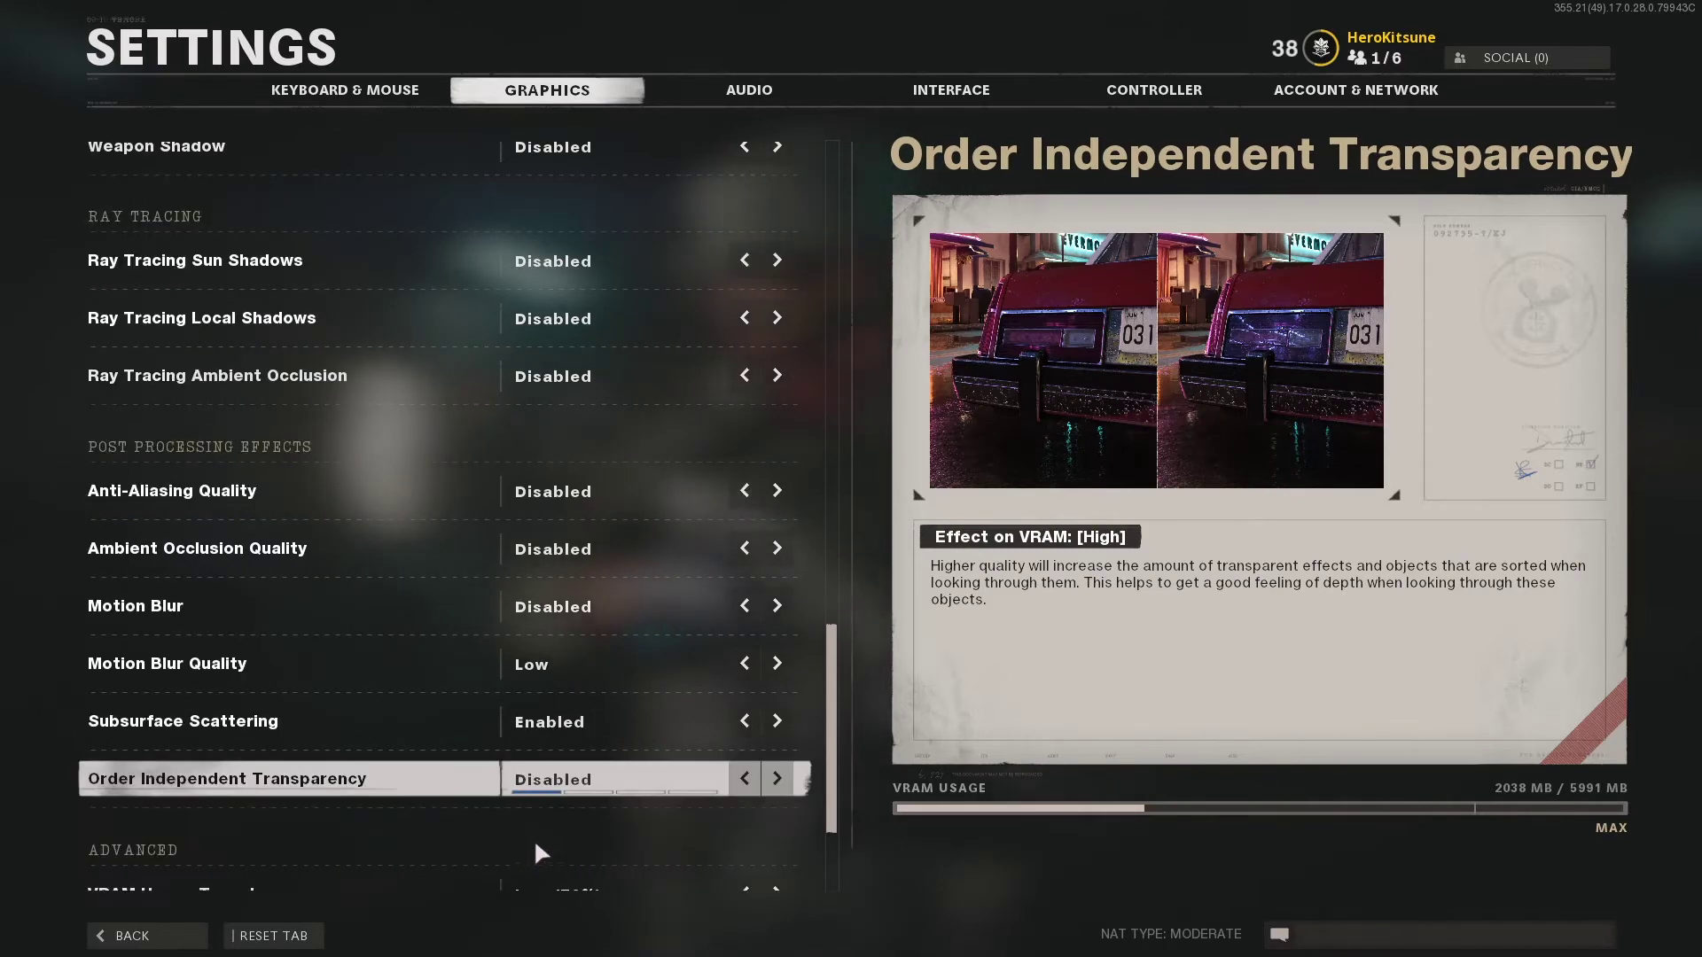
pyautogui.scroll(-1, 271, 847)
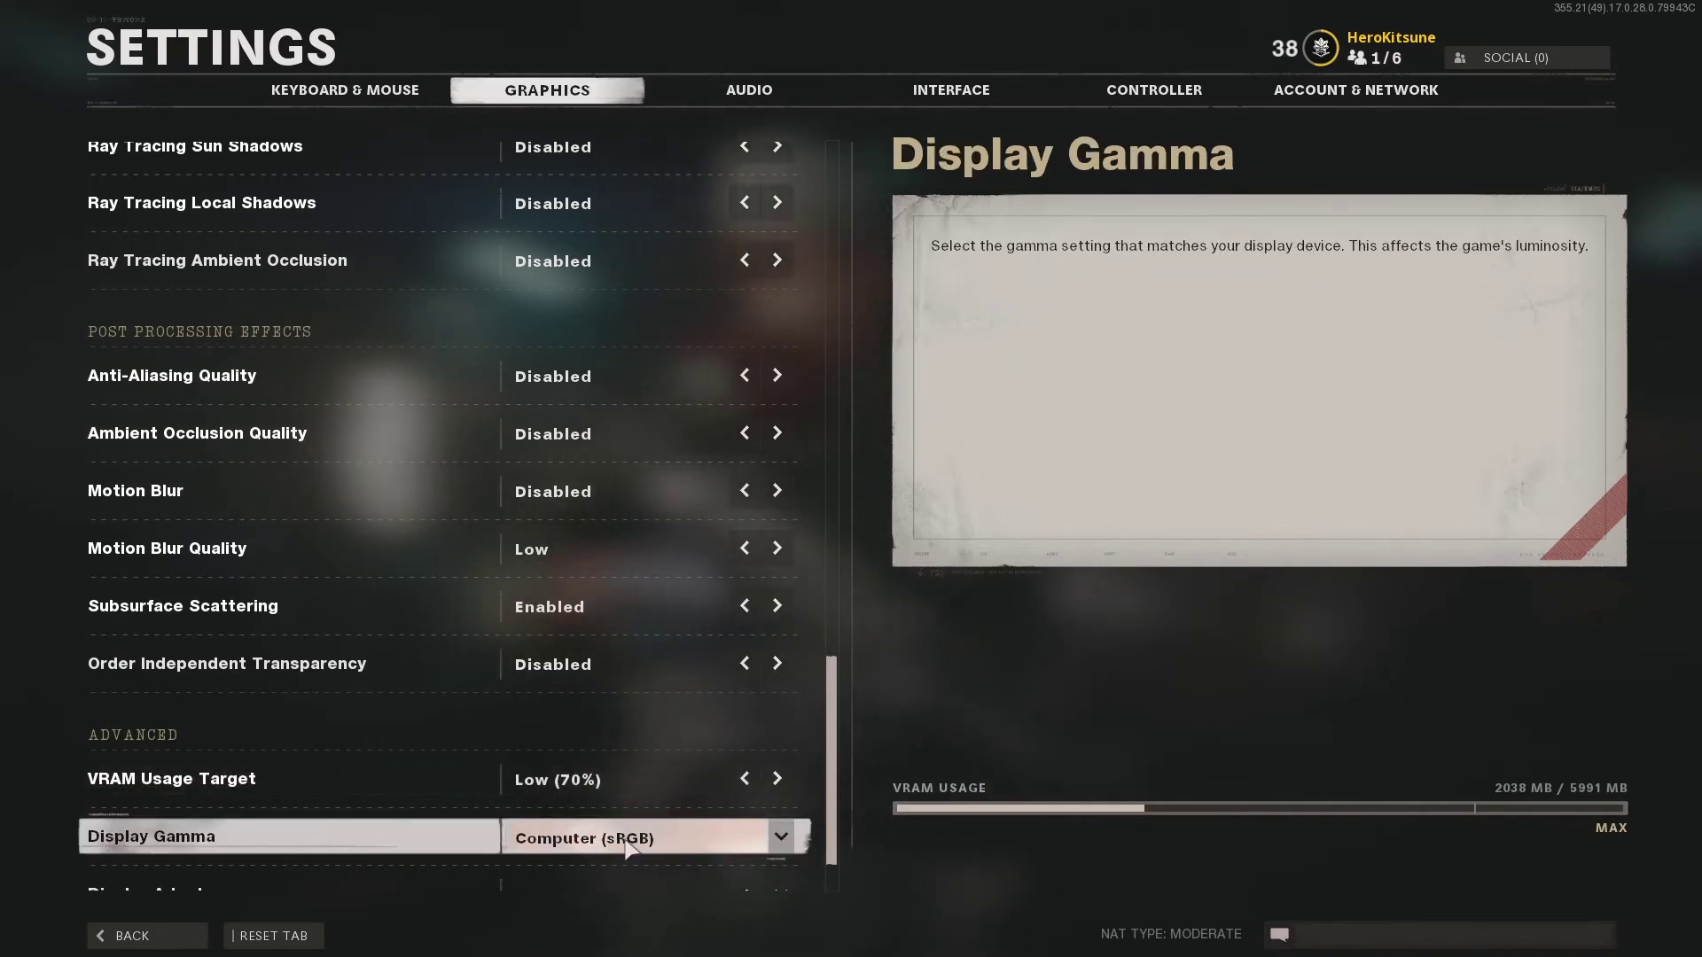
# Step: Check the NVIDIA GeForce GTX 1660 Ti adapter and shader options, then return to Hardware settings
pyautogui.scroll(-1, 564, 833)
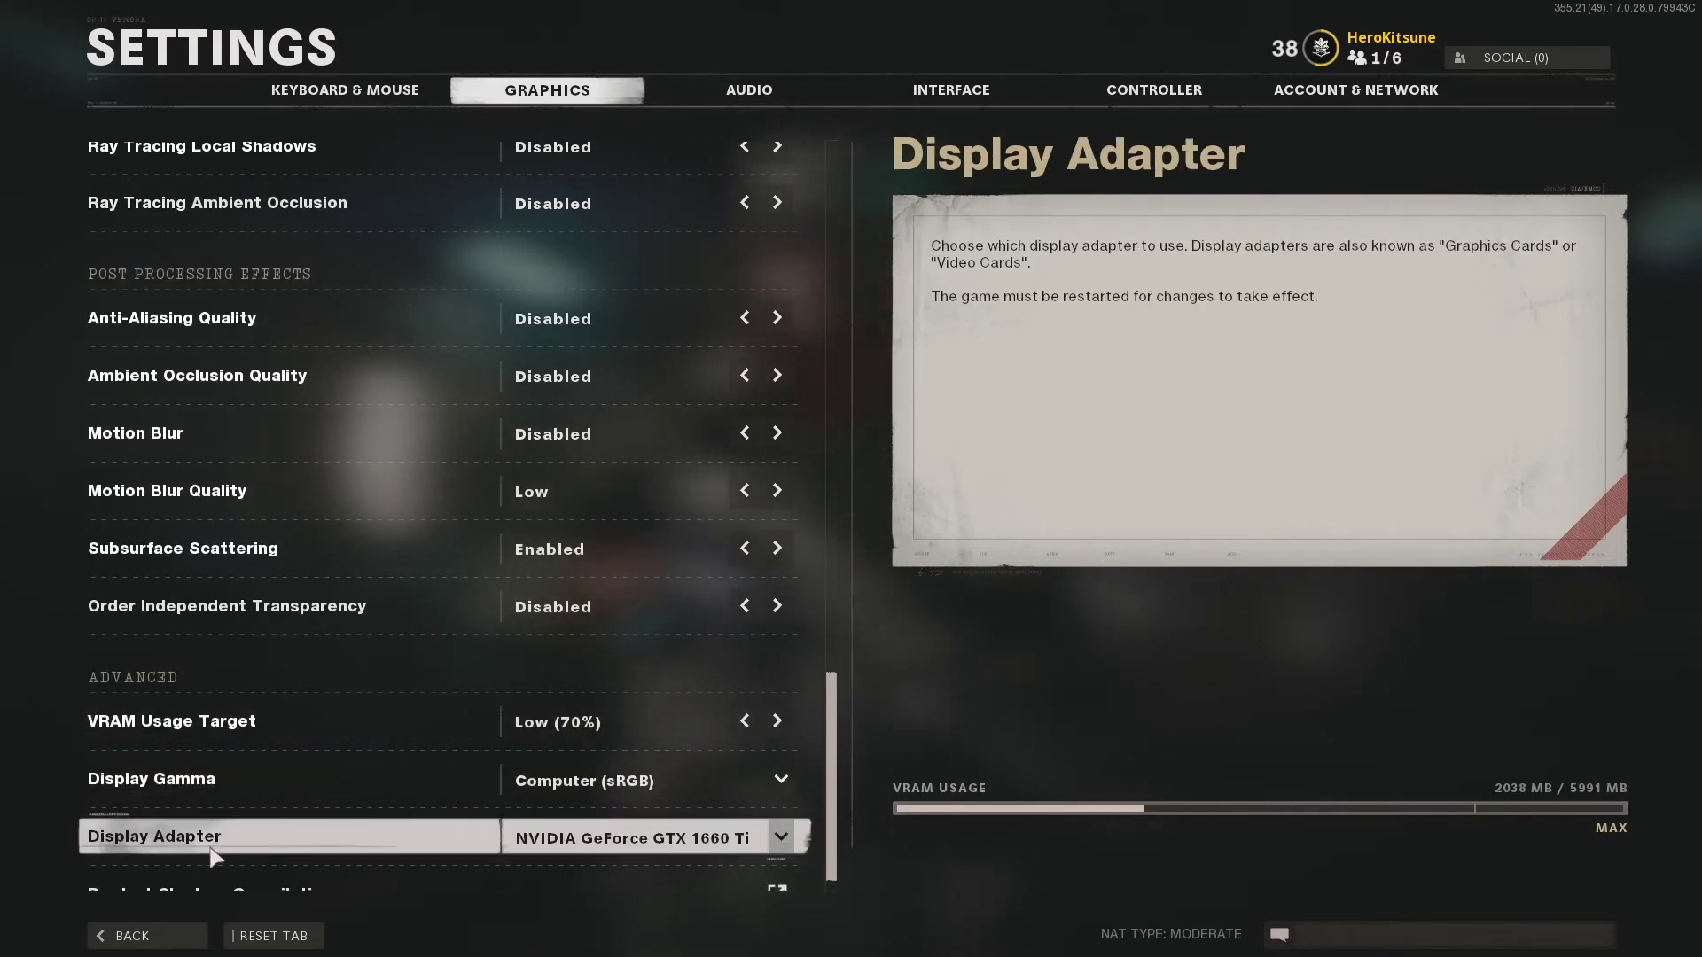
pyautogui.scroll(-1, 585, 838)
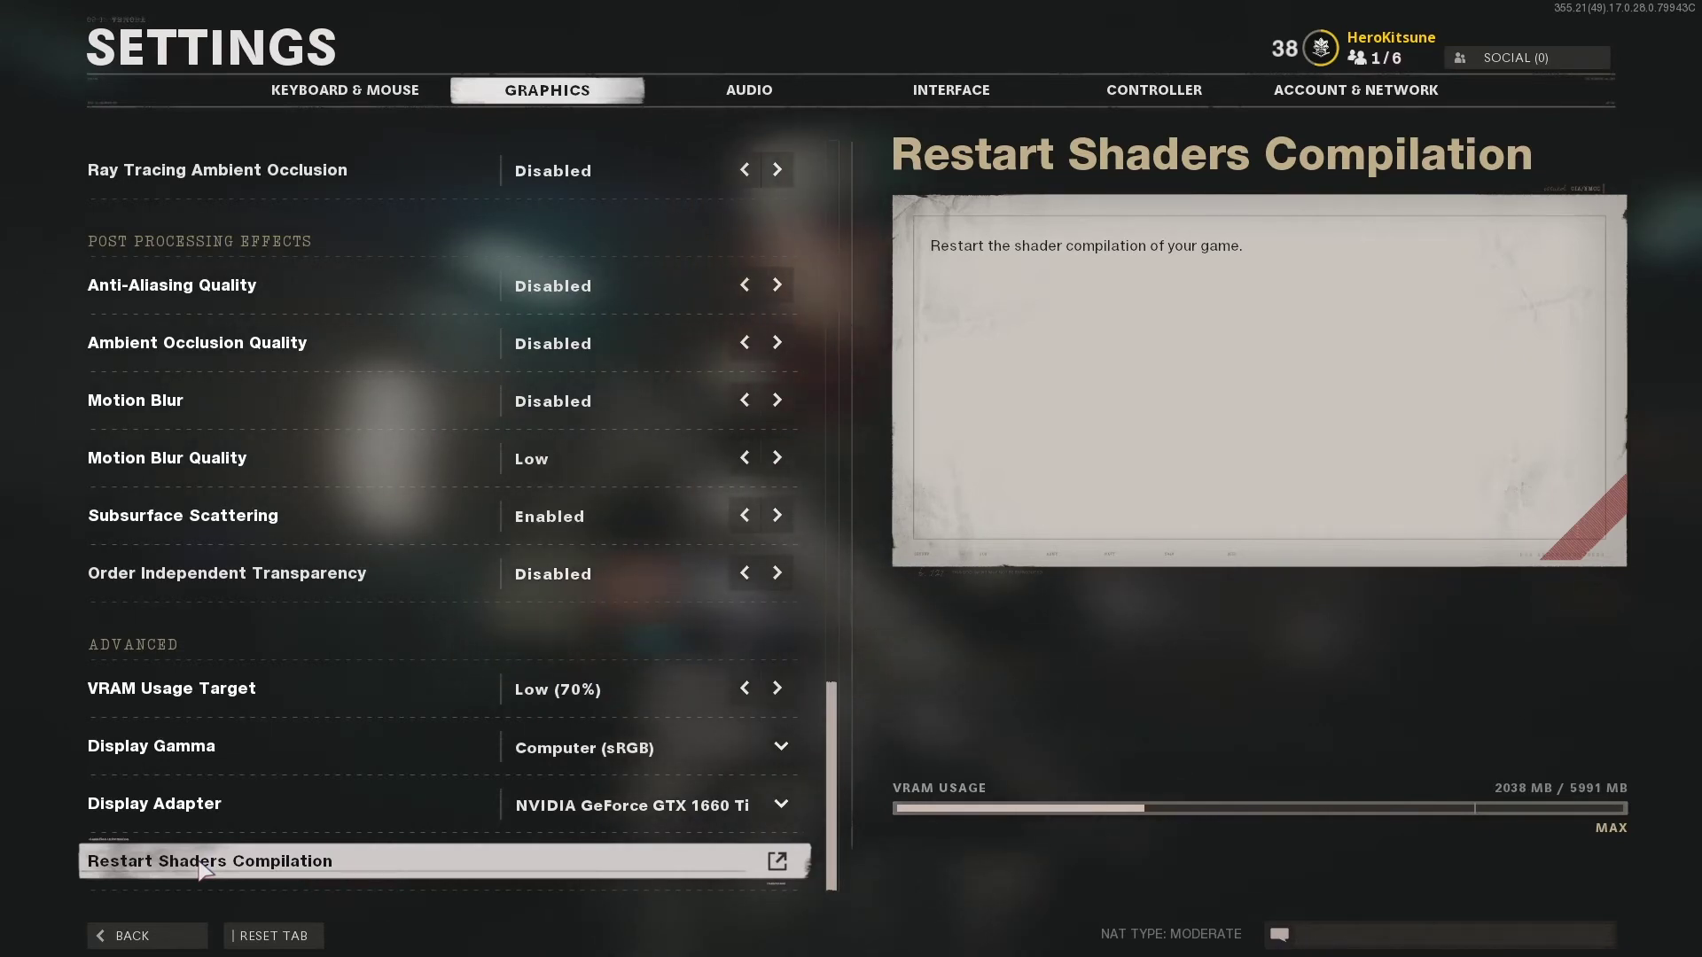
pyautogui.scroll(2, 188, 594)
pyautogui.scroll(20, 183, 581)
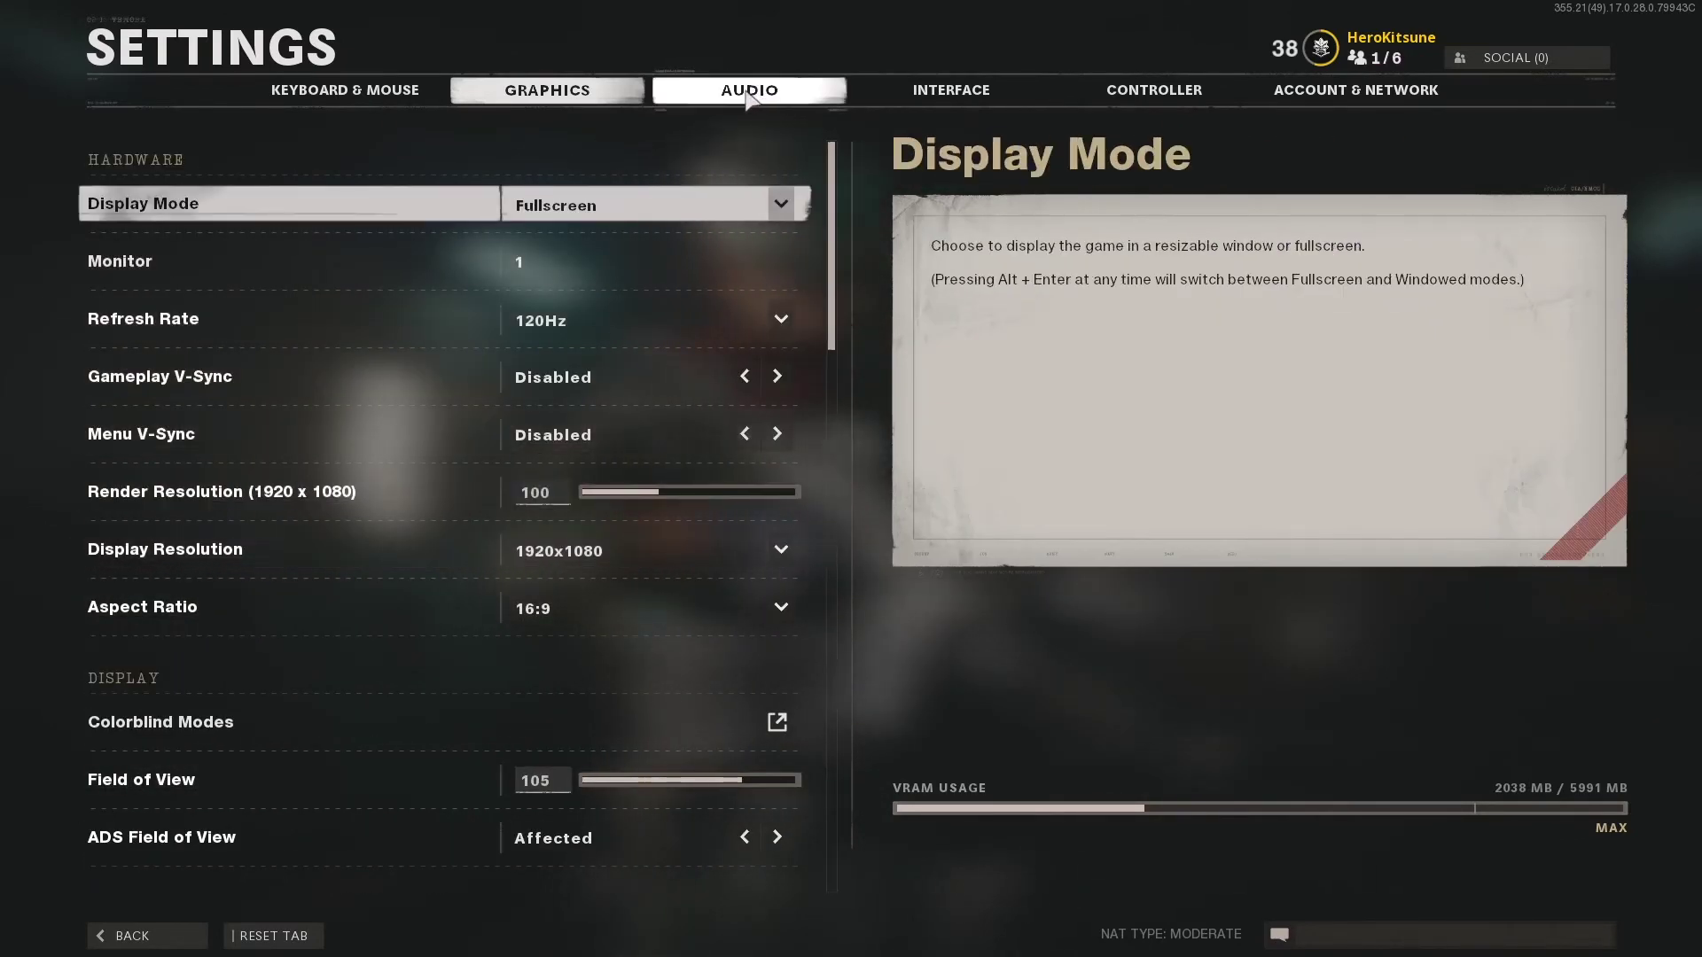
# Step: Open the Audio settings and lower Dialogue Volume to 60
pyautogui.click(749, 90)
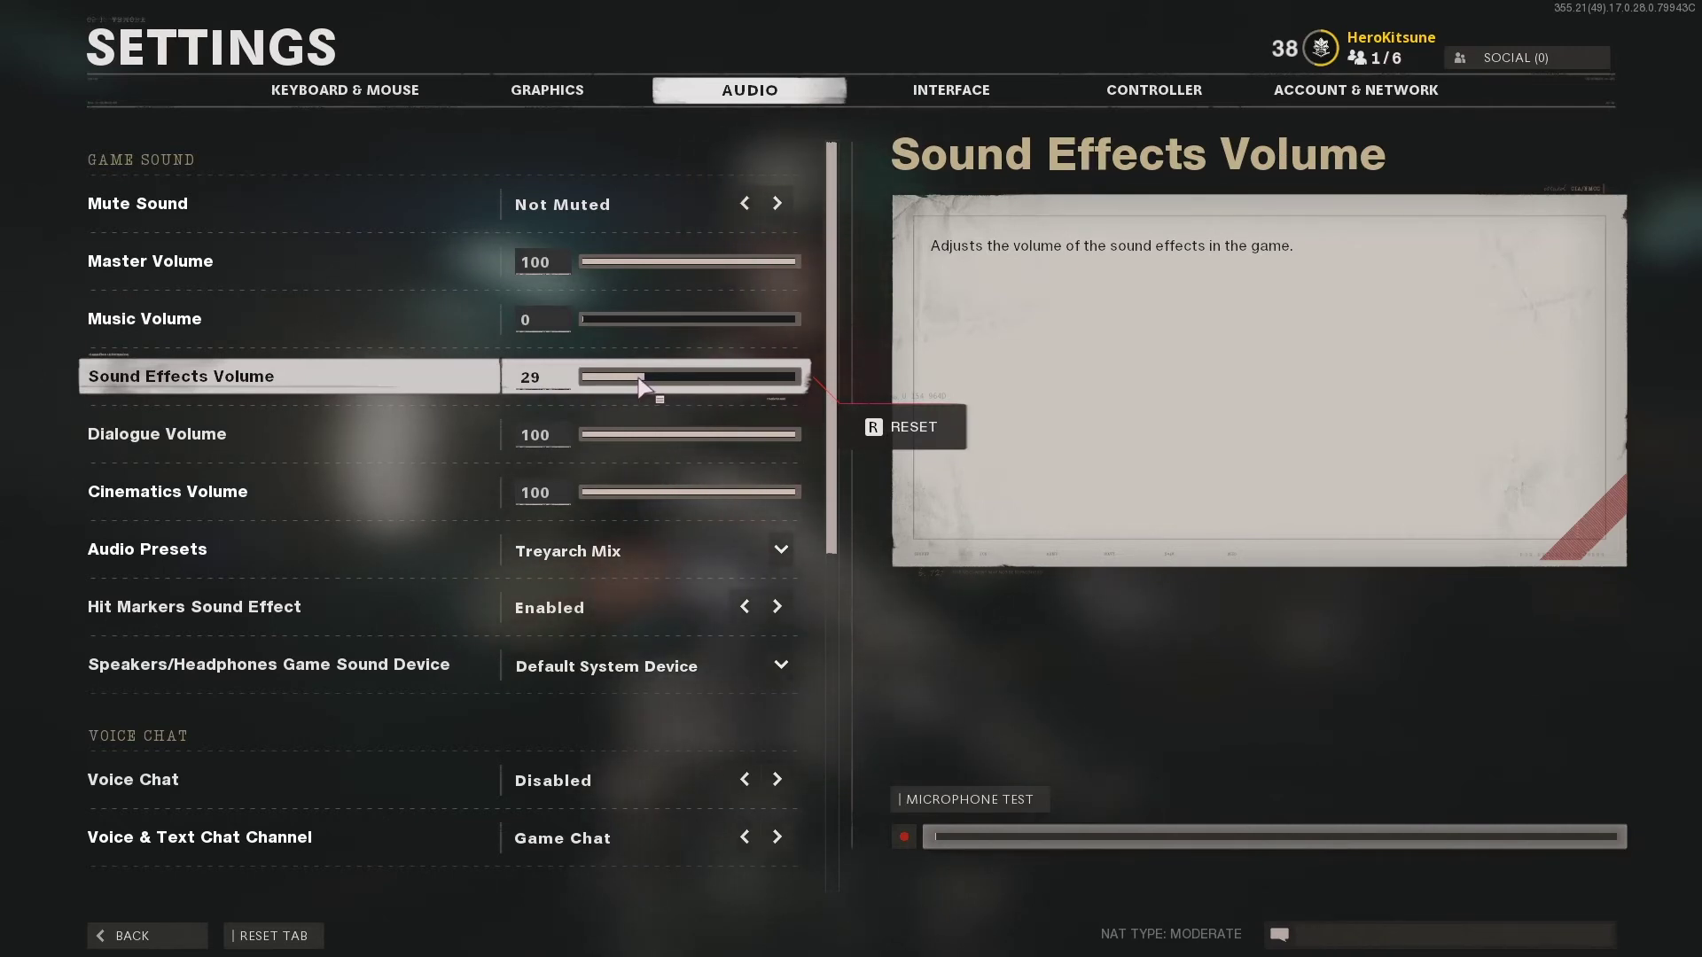
pyautogui.click(760, 436)
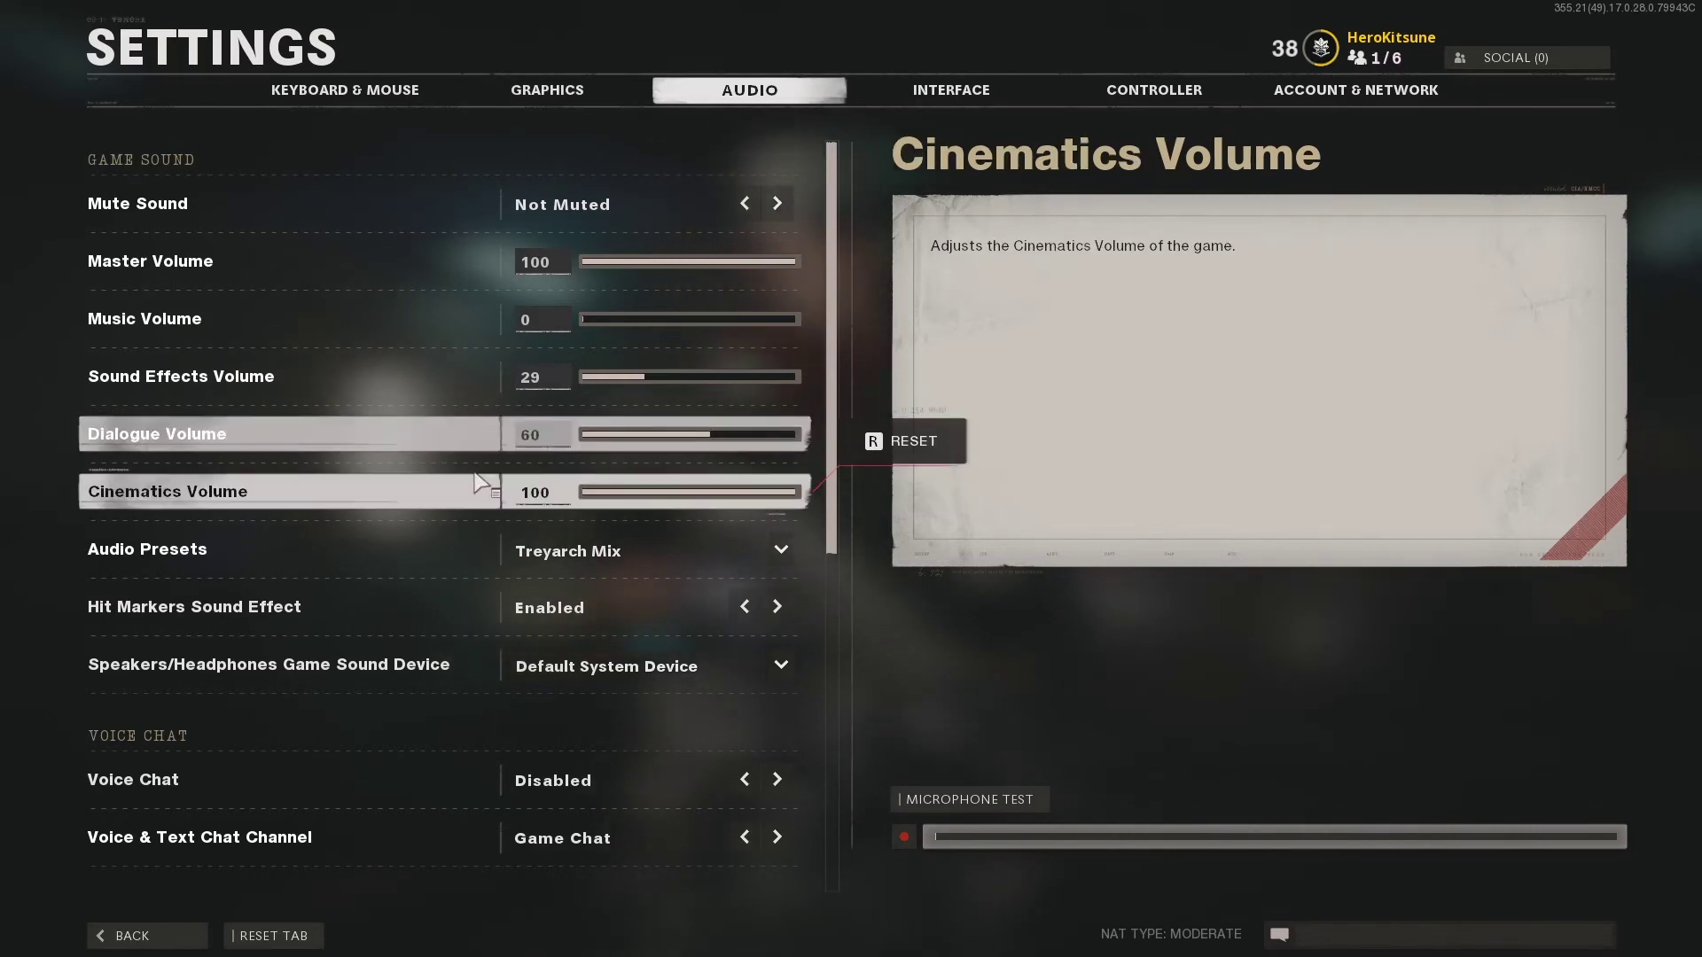
pyautogui.click(556, 556)
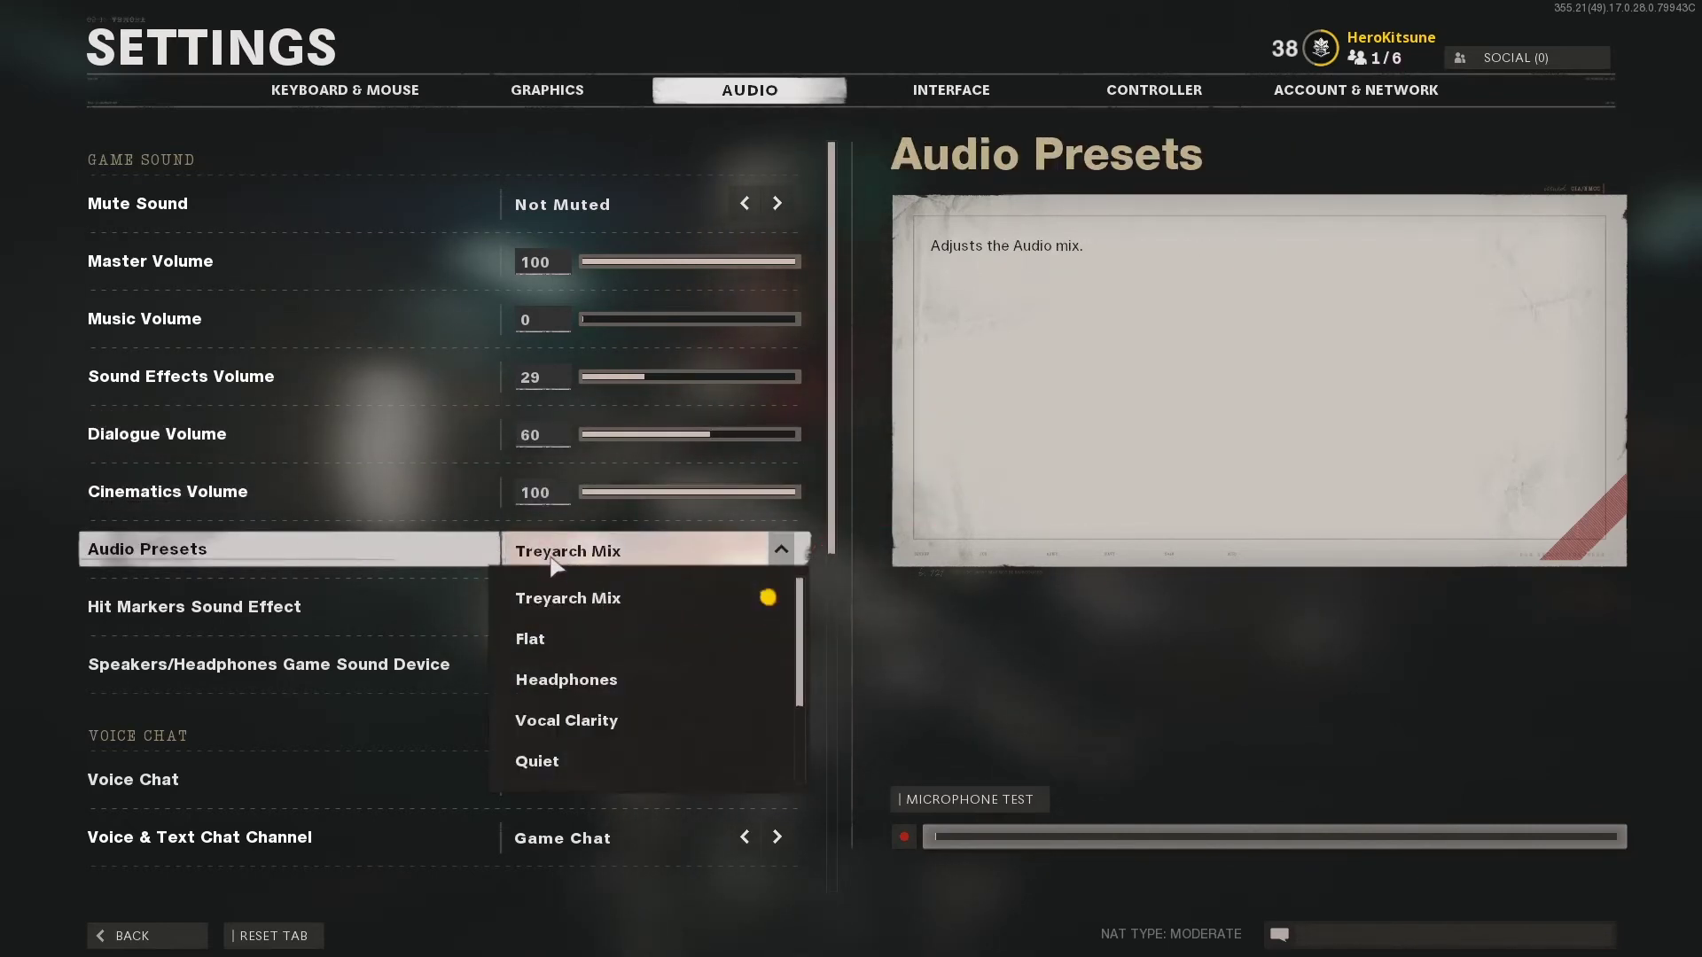
# Step: Keep the Treyarch Mix audio preset and Default System Device as the game sound output
pyautogui.click(555, 616)
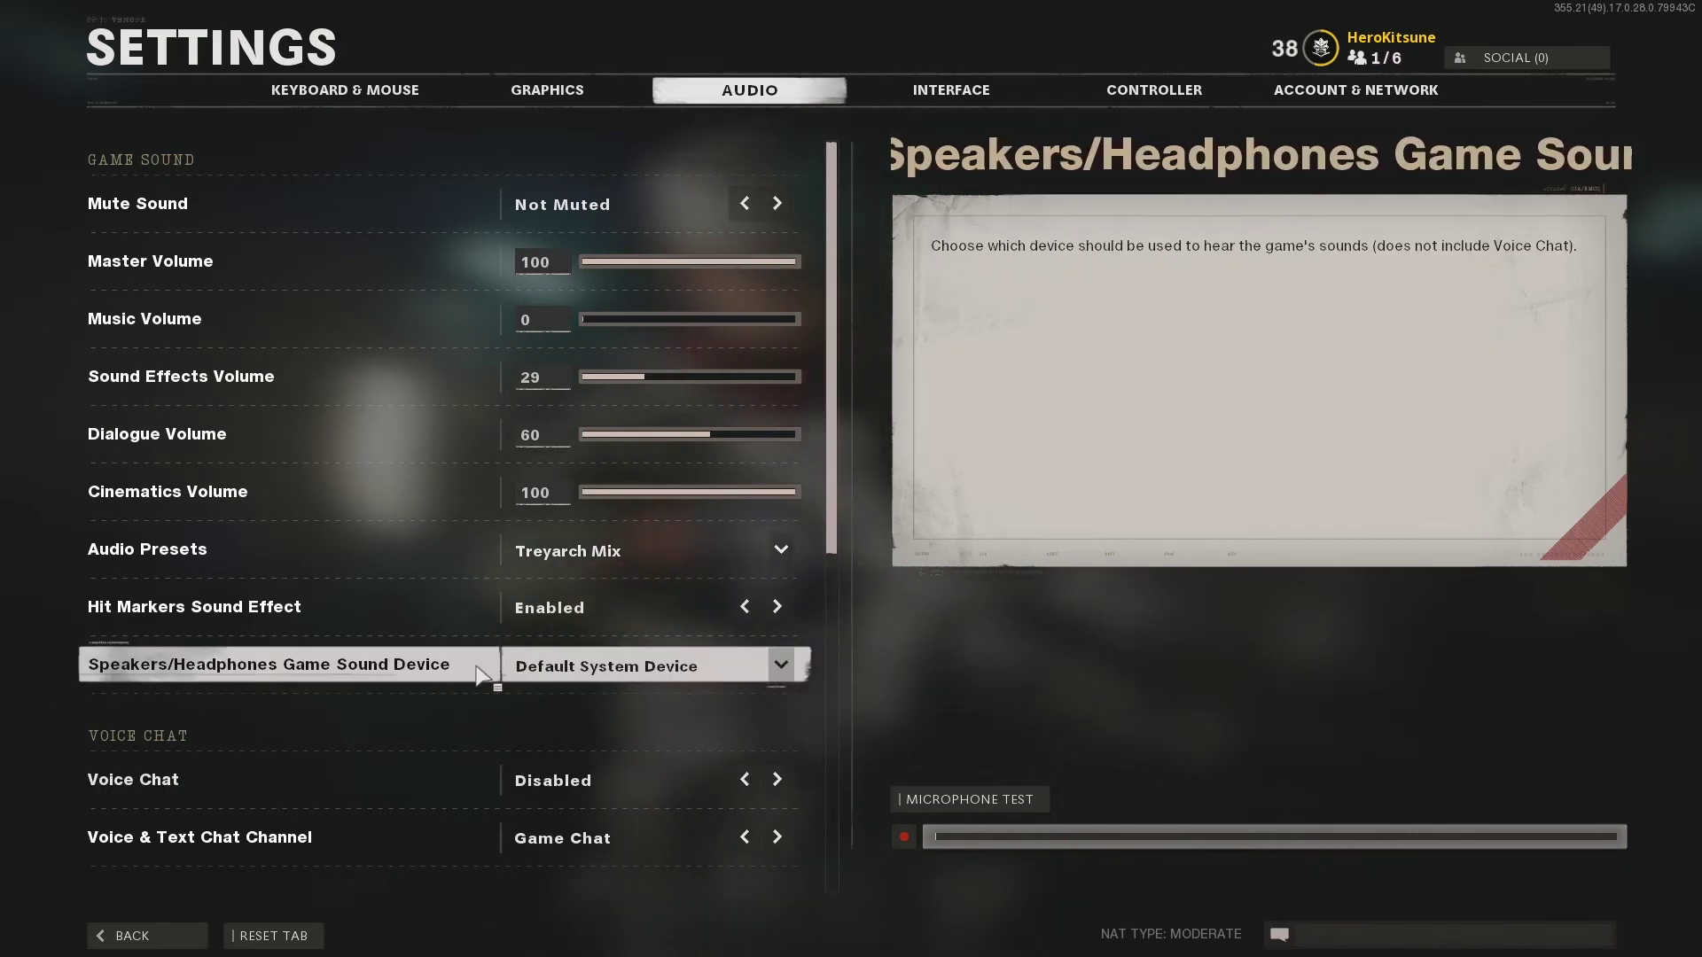
pyautogui.click(731, 682)
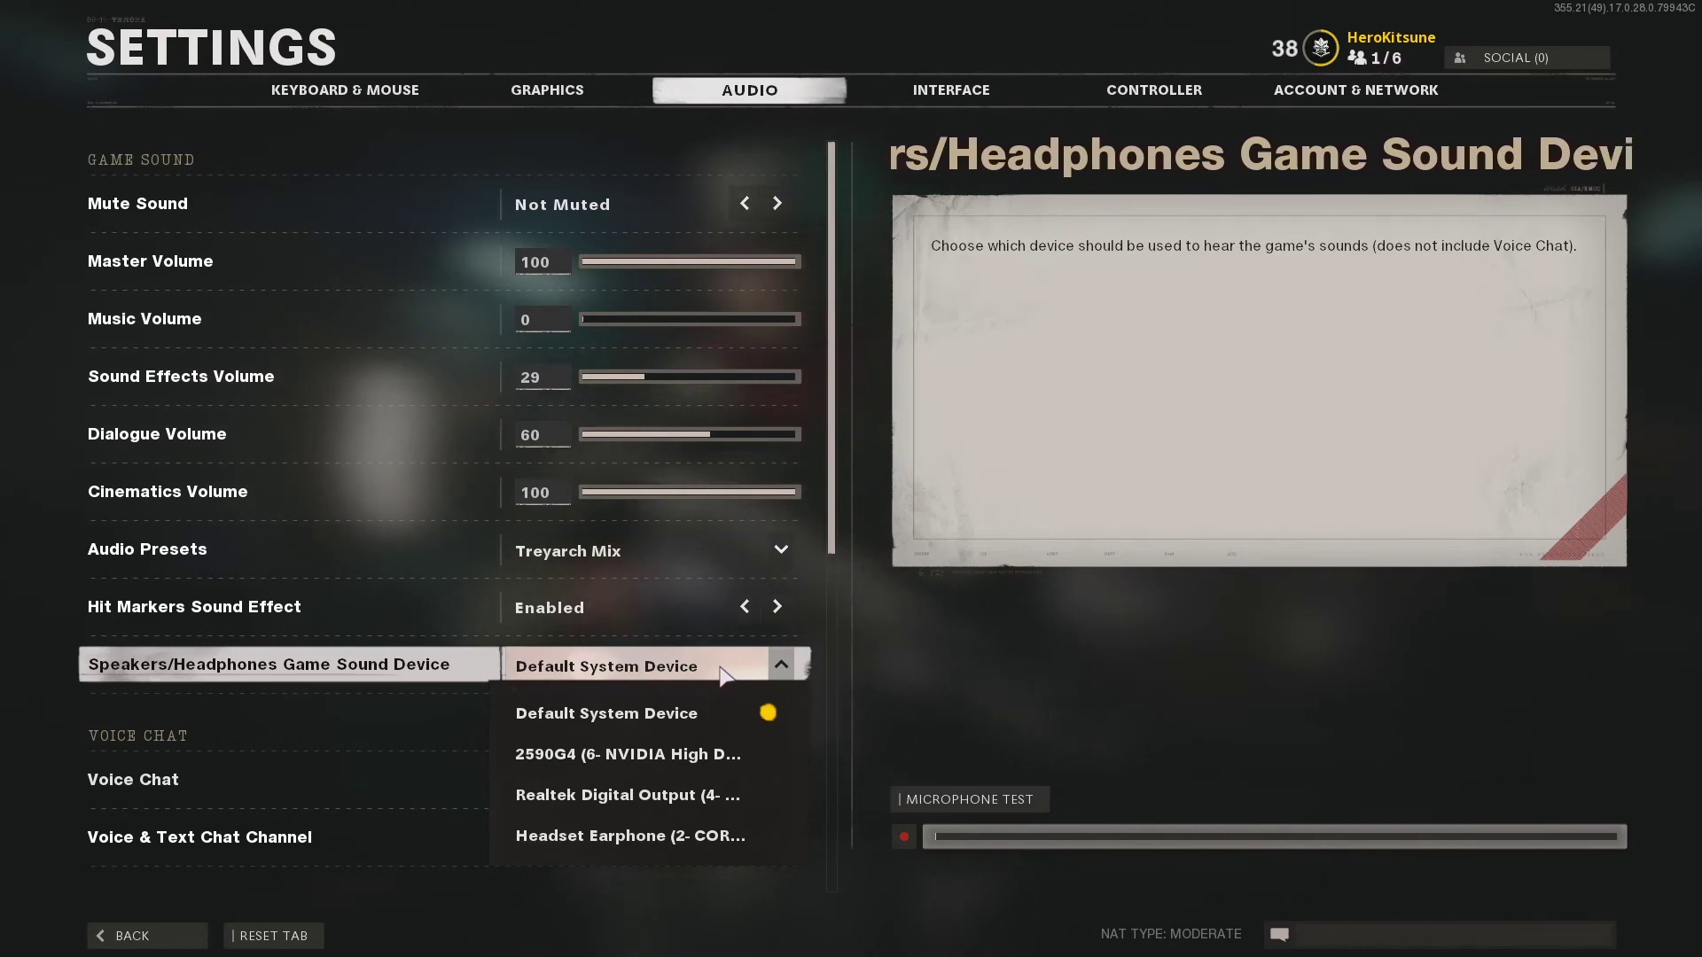
pyautogui.click(743, 678)
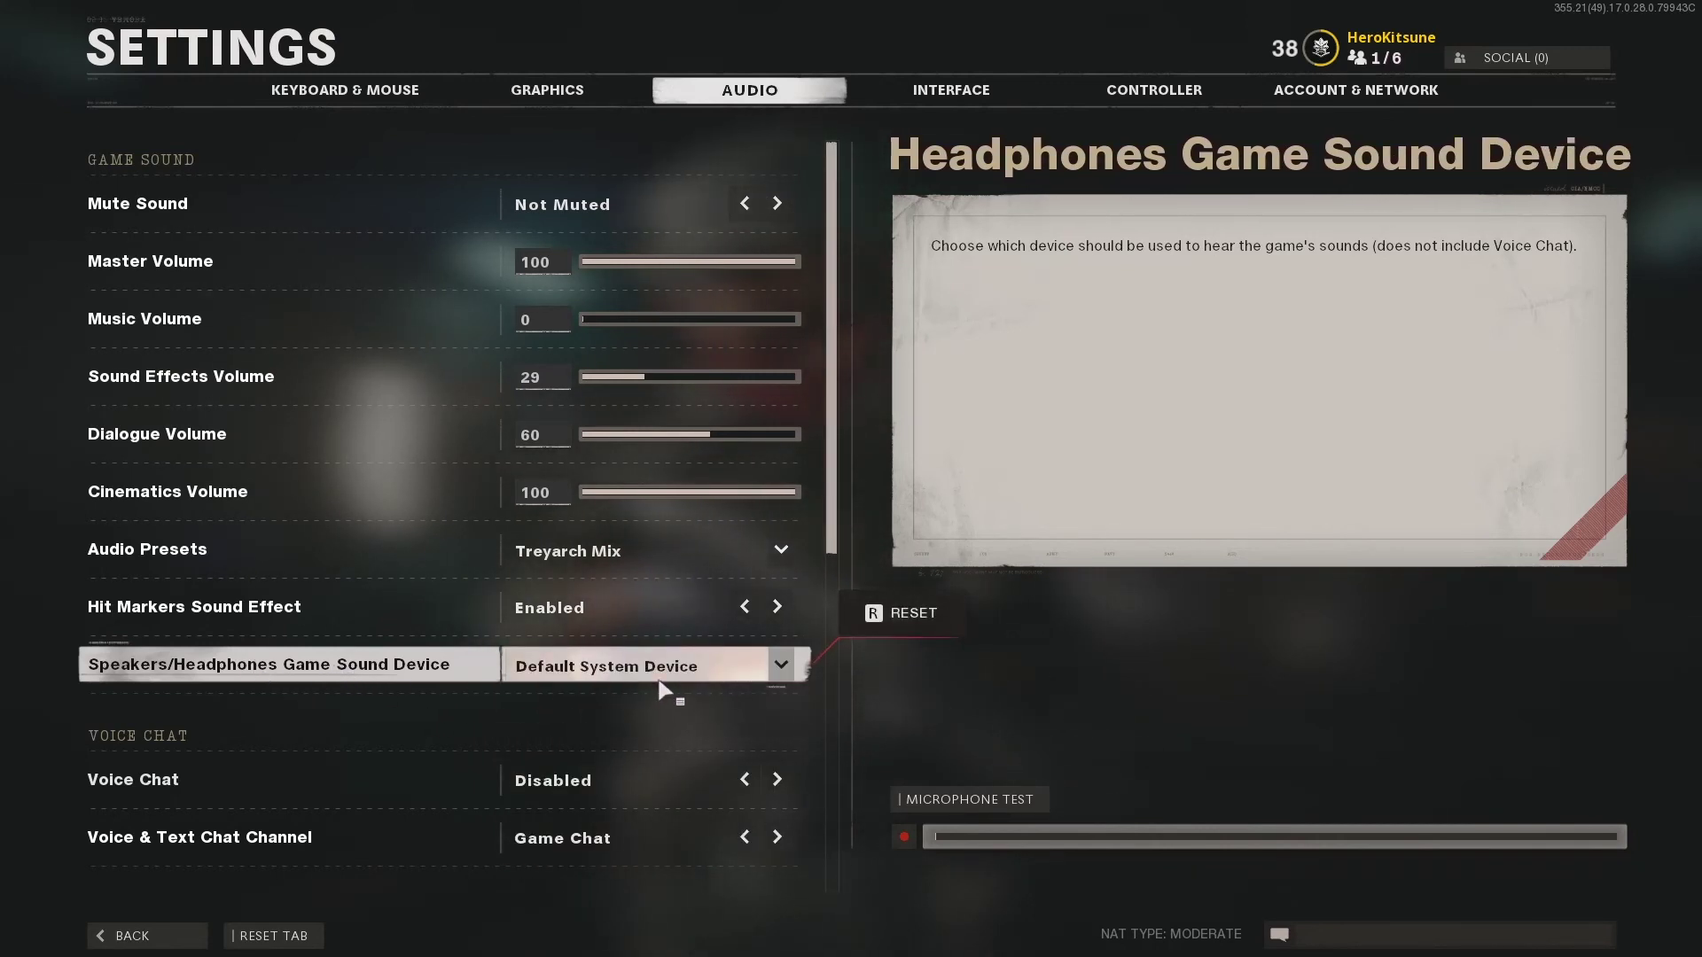
# Step: Scan the Voice Chat and Advanced audio options, then switch to Interface showing Subtitles Disabled and Crosshairs Shown
pyautogui.scroll(-2, 594, 701)
pyautogui.scroll(-9, 605, 696)
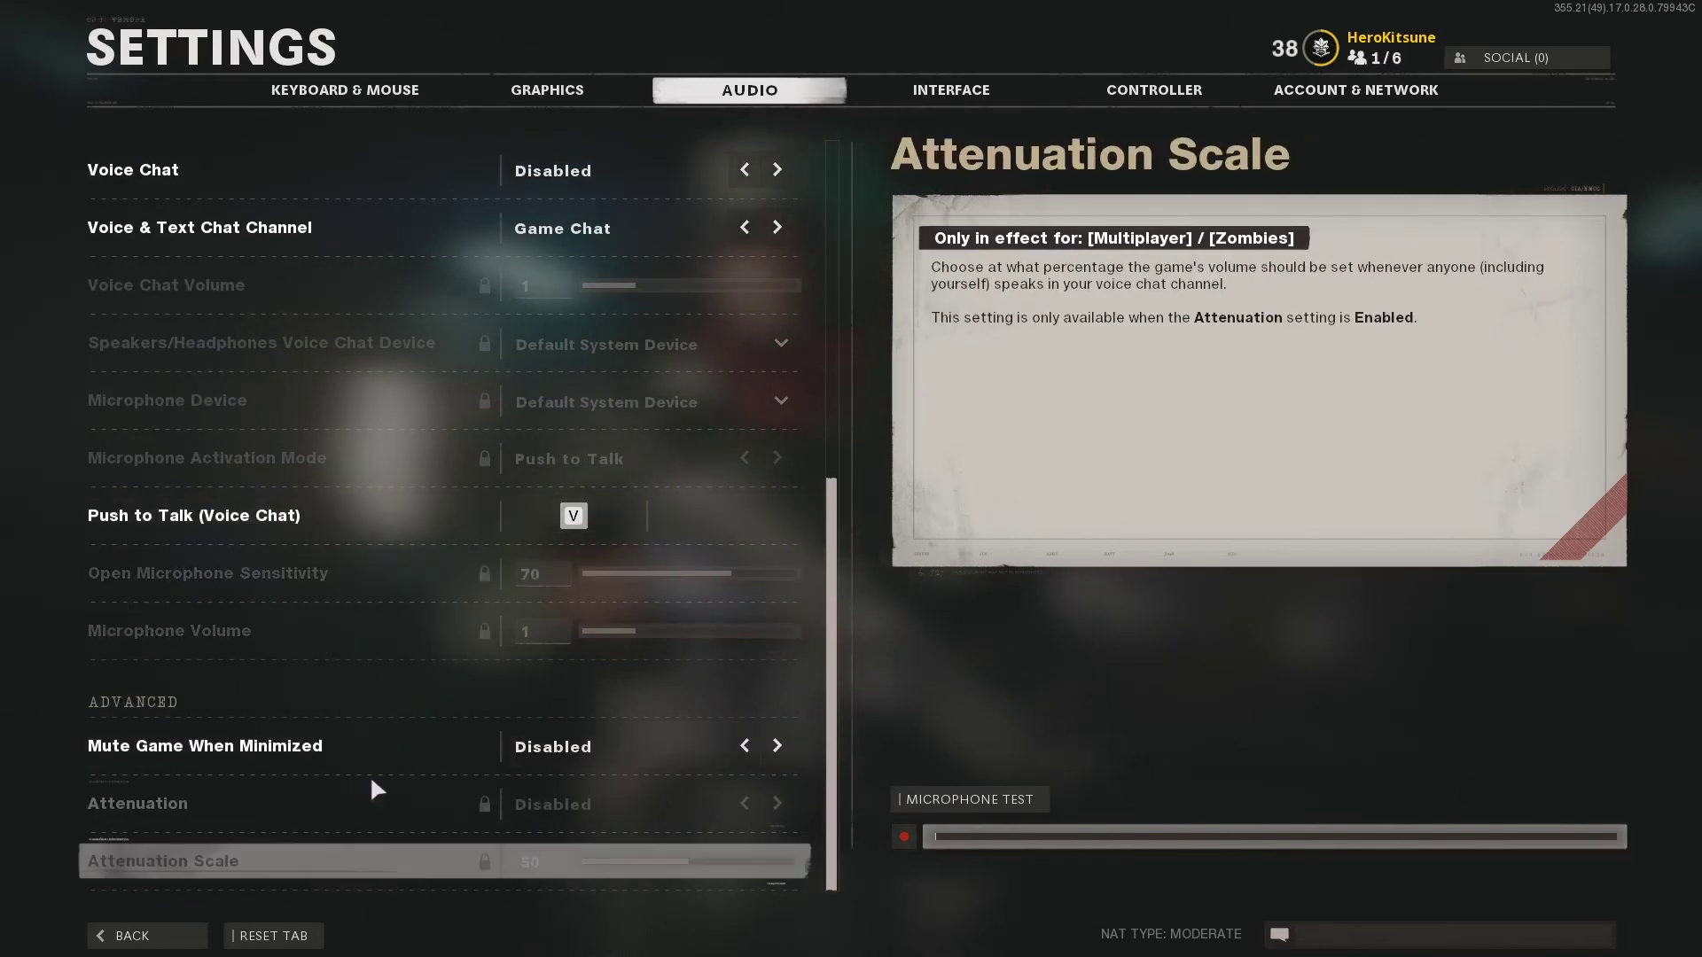
pyautogui.scroll(1, 399, 753)
pyautogui.scroll(10, 381, 710)
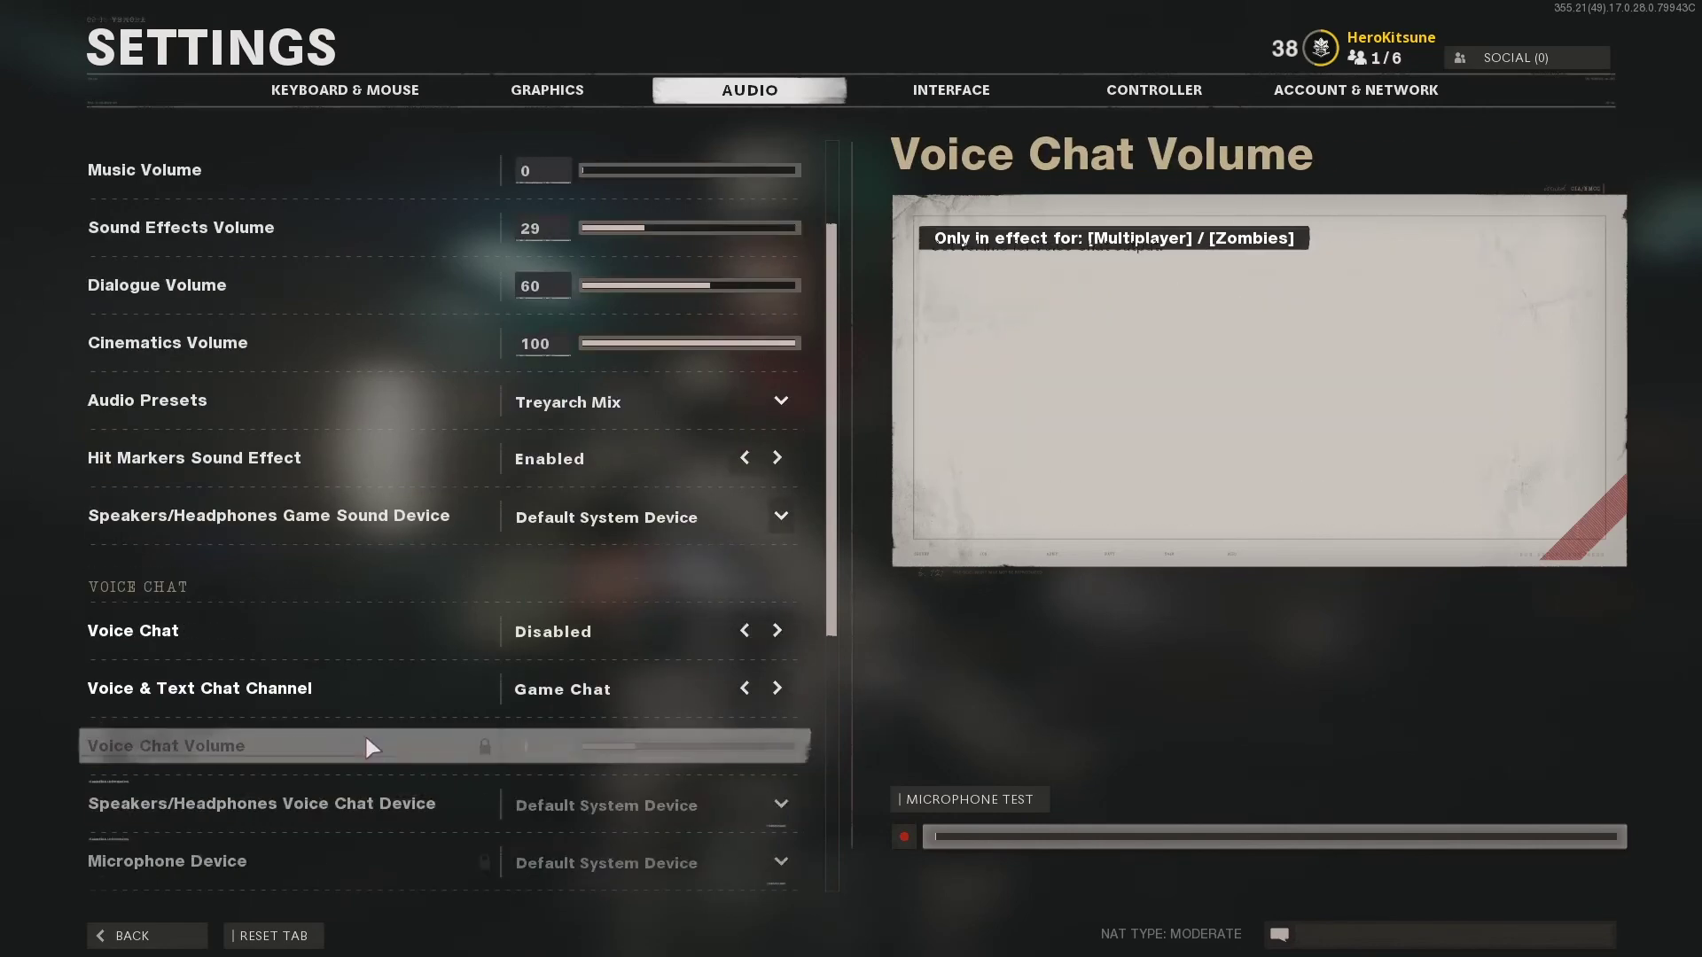
pyautogui.click(925, 97)
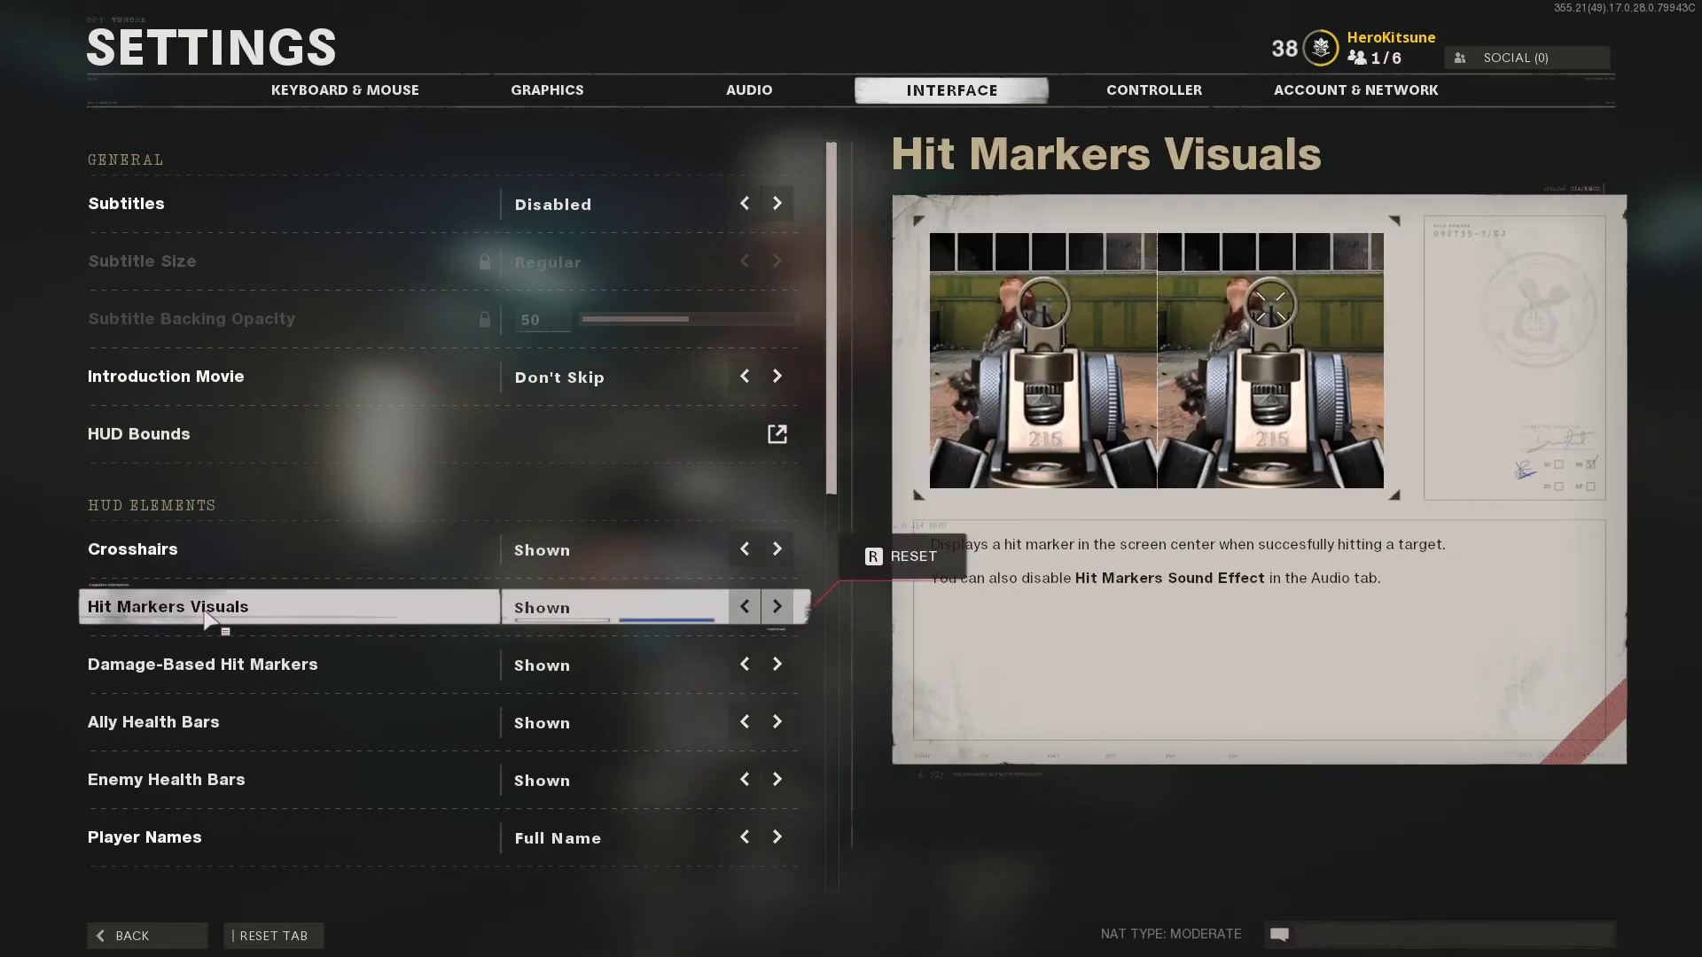
# Step: Set all seven telemetry readouts, FPS Counter through System Clock, to Shown
pyautogui.scroll(-6, 425, 837)
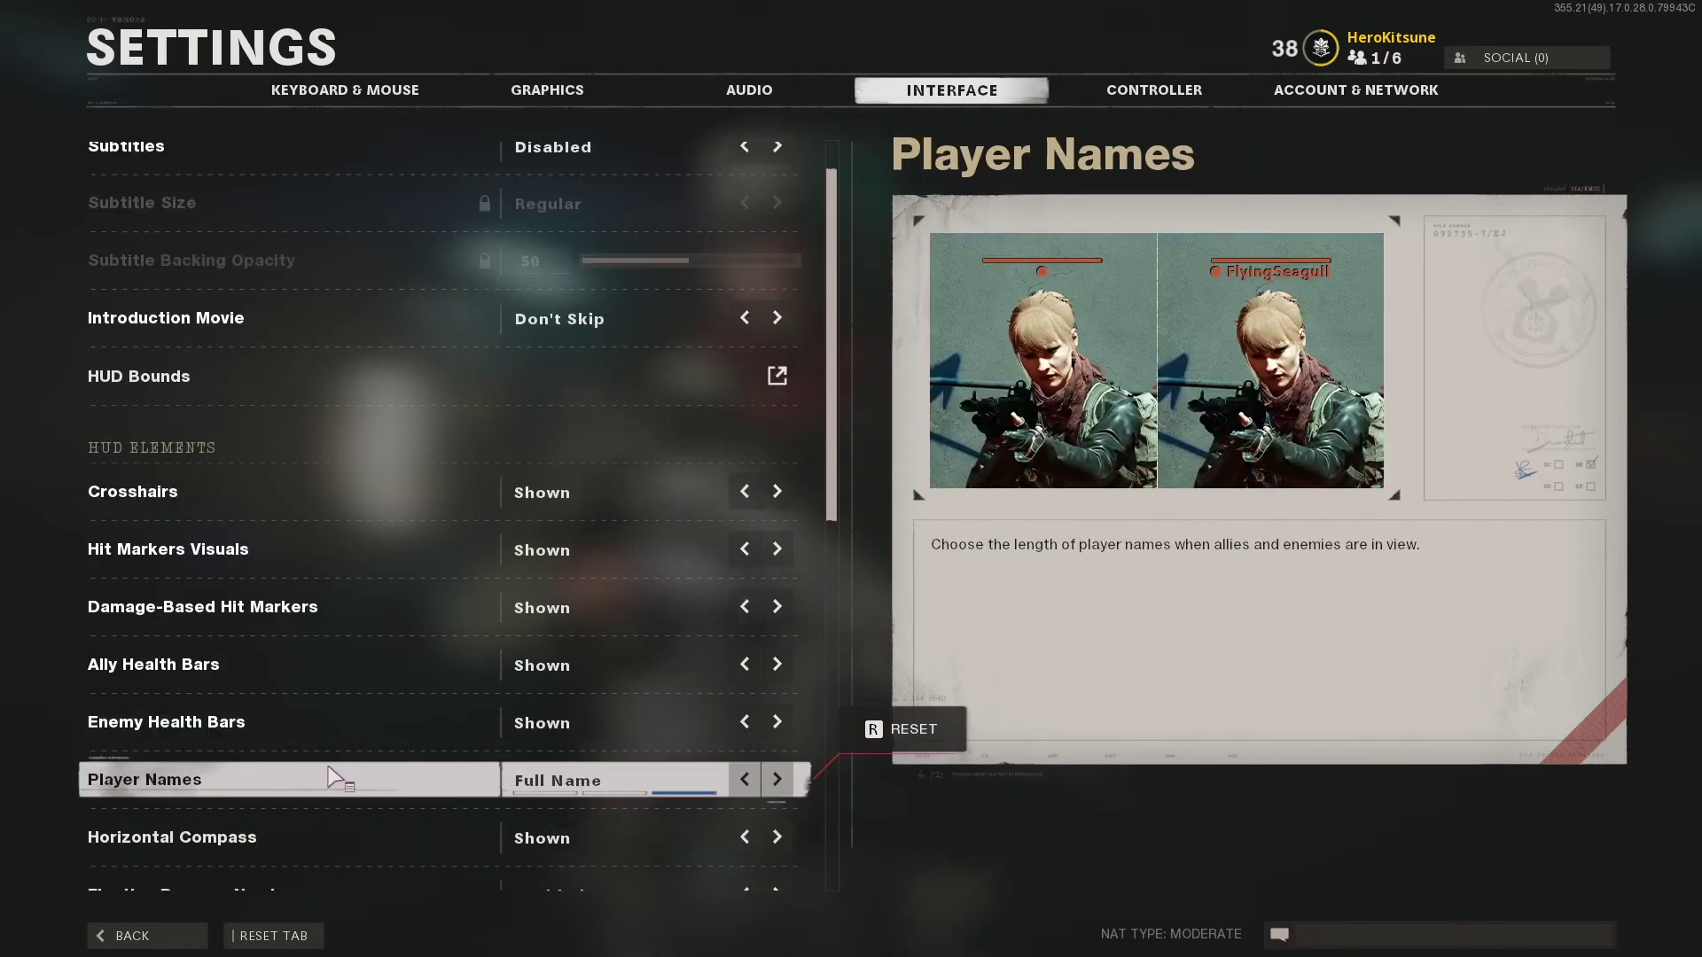
pyautogui.scroll(-1, 403, 836)
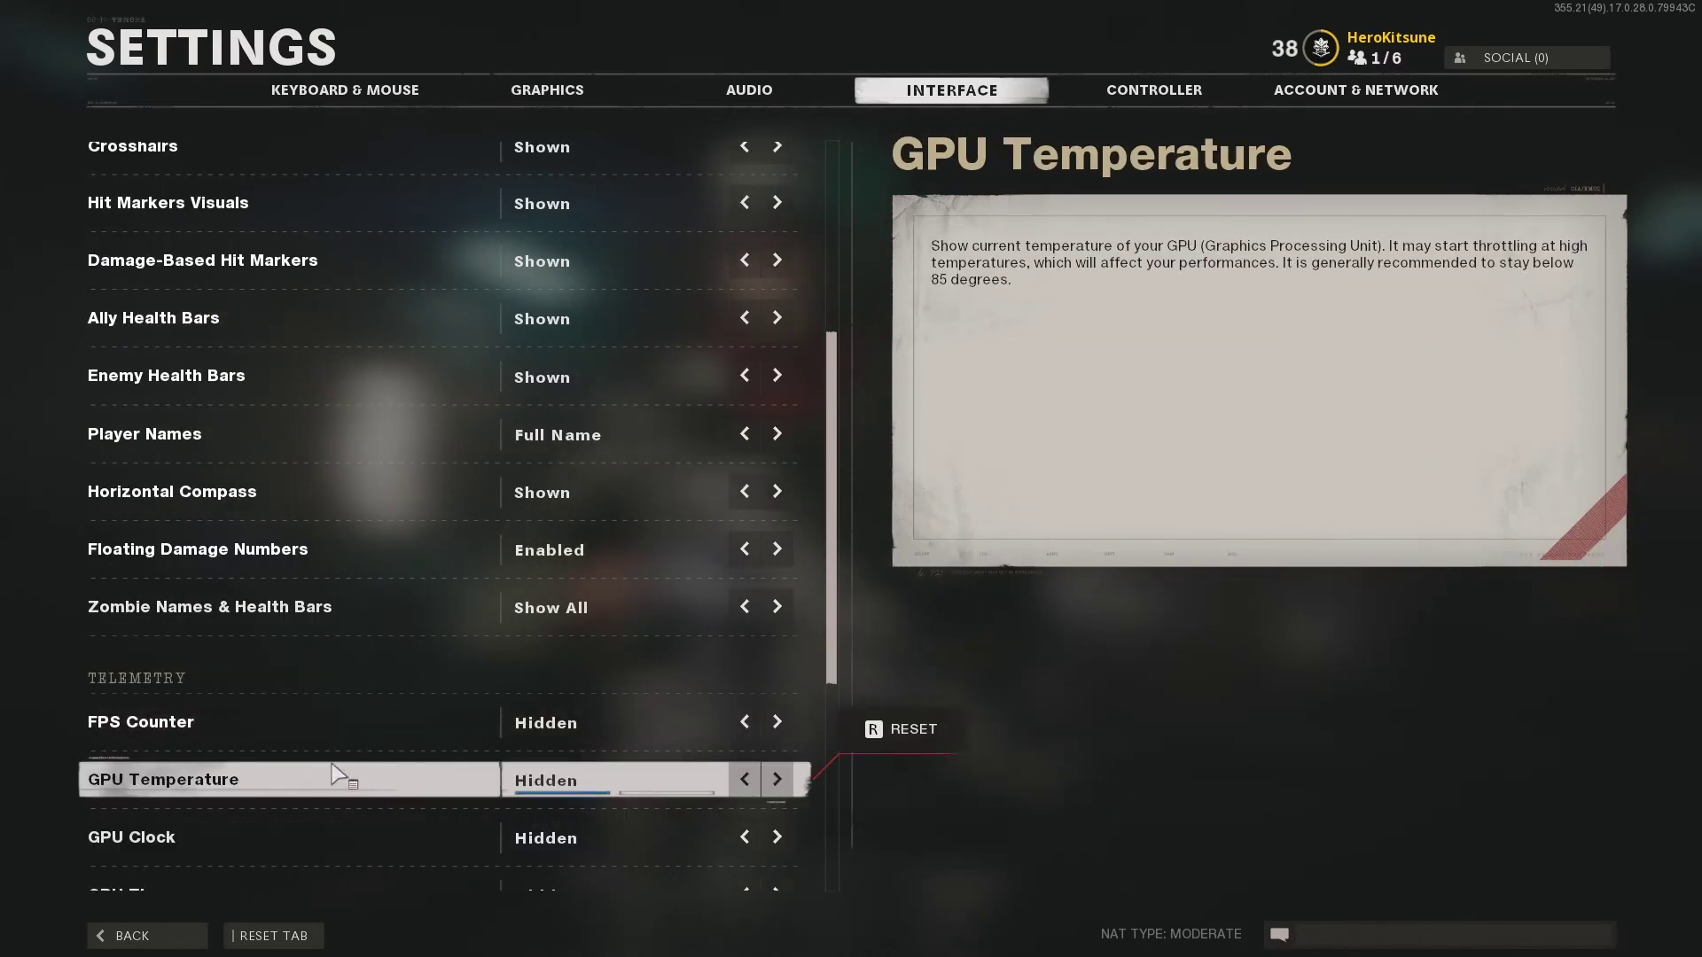
pyautogui.click(791, 721)
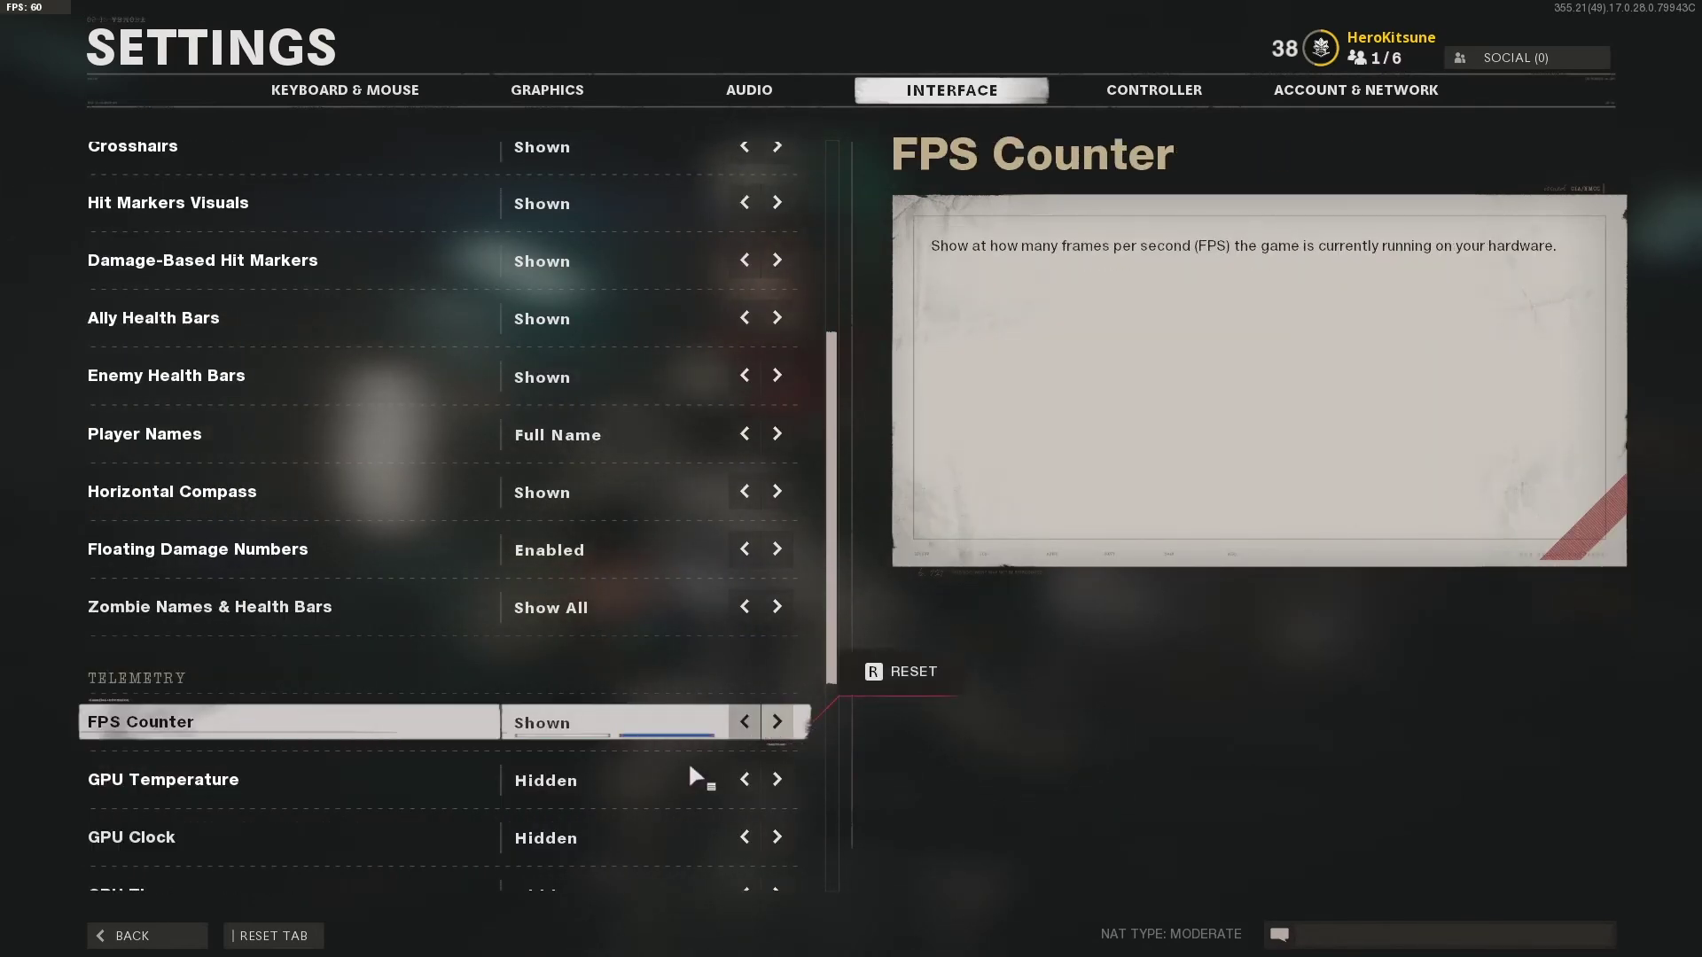
pyautogui.scroll(-1, 656, 782)
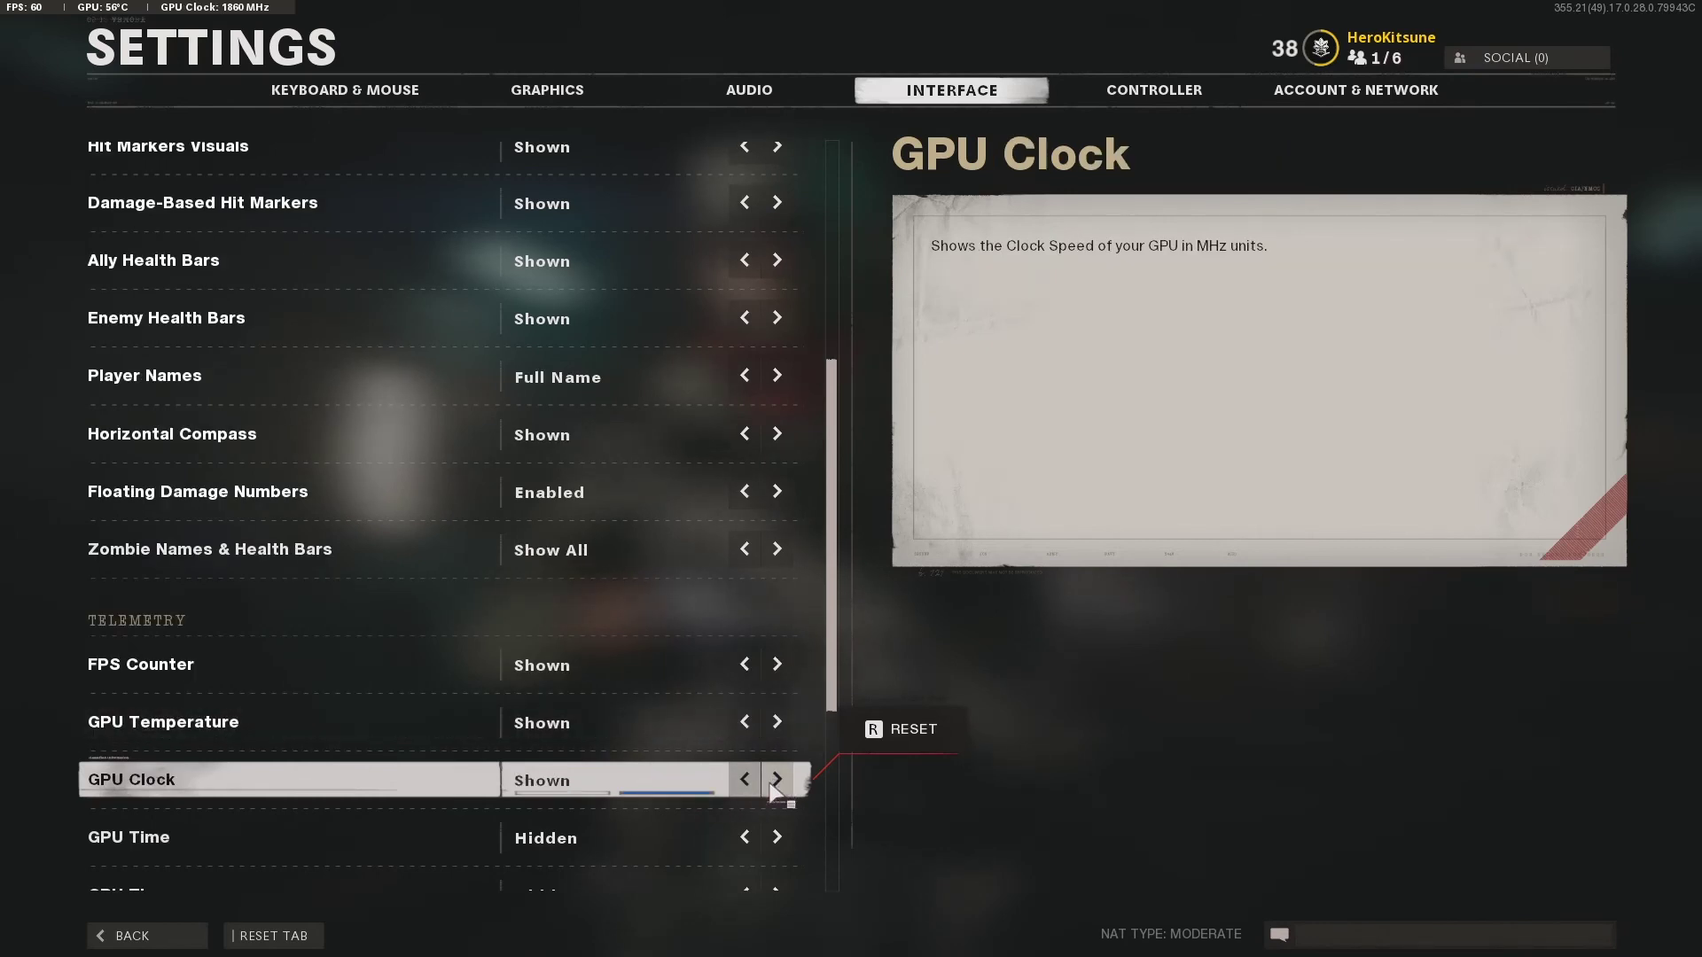
pyautogui.scroll(-1, 774, 791)
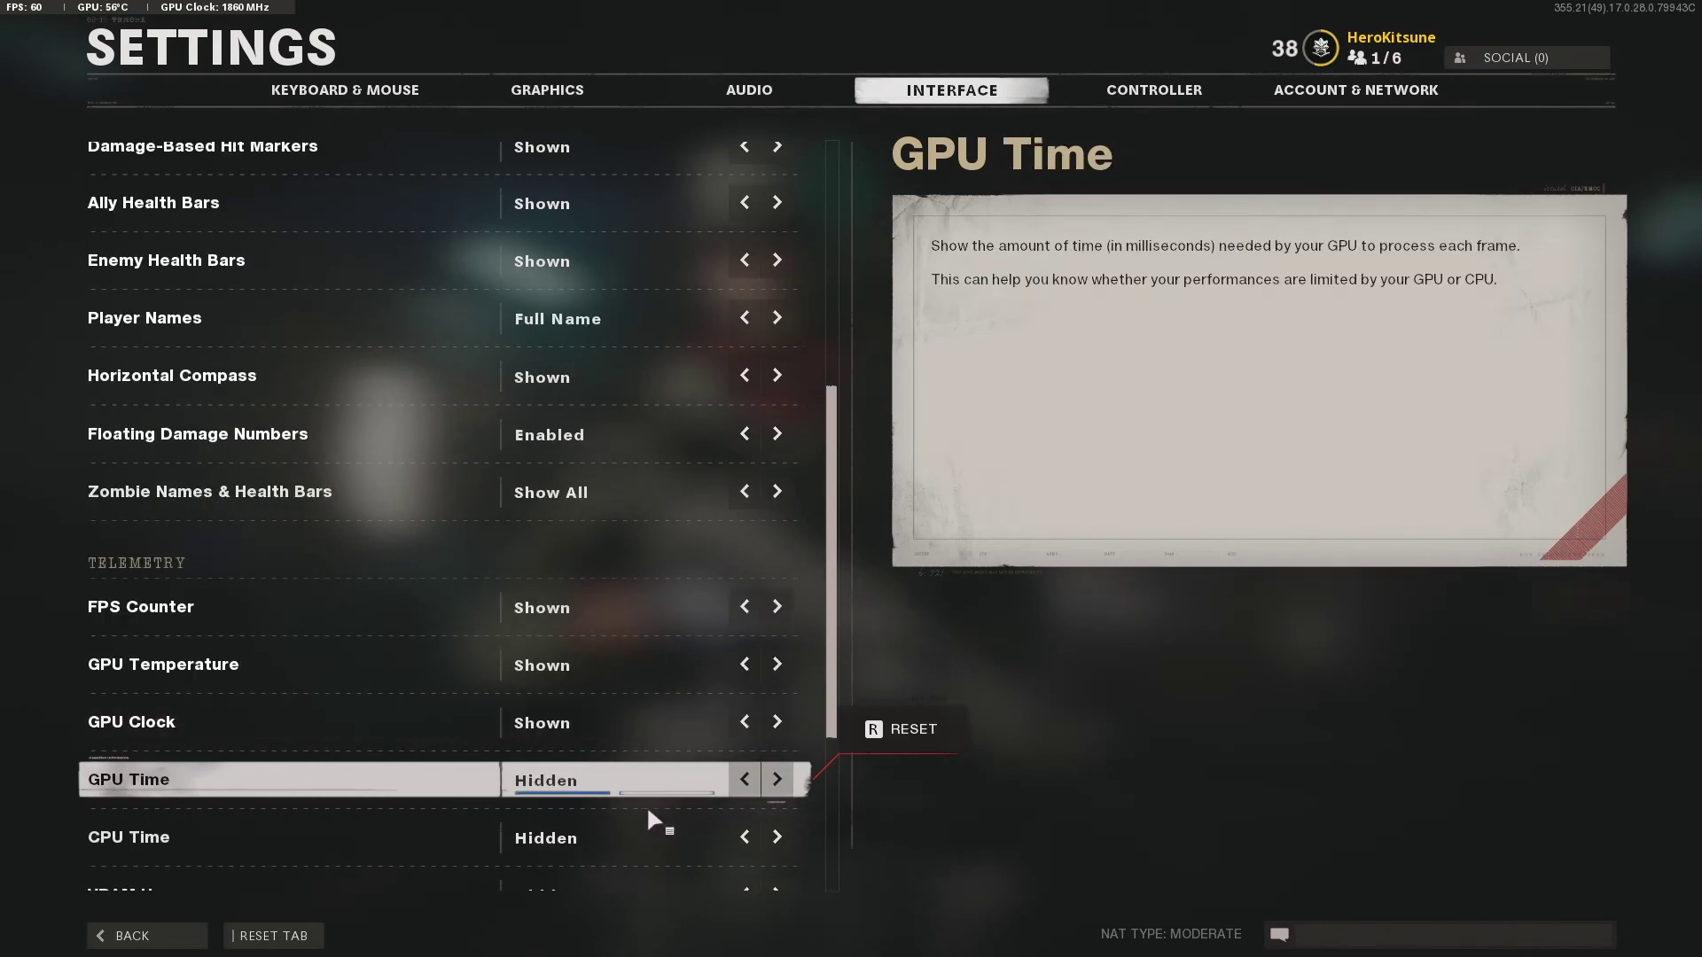
pyautogui.click(784, 820)
pyautogui.scroll(-1, 780, 829)
pyautogui.click(778, 831)
pyautogui.scroll(-2, 752, 824)
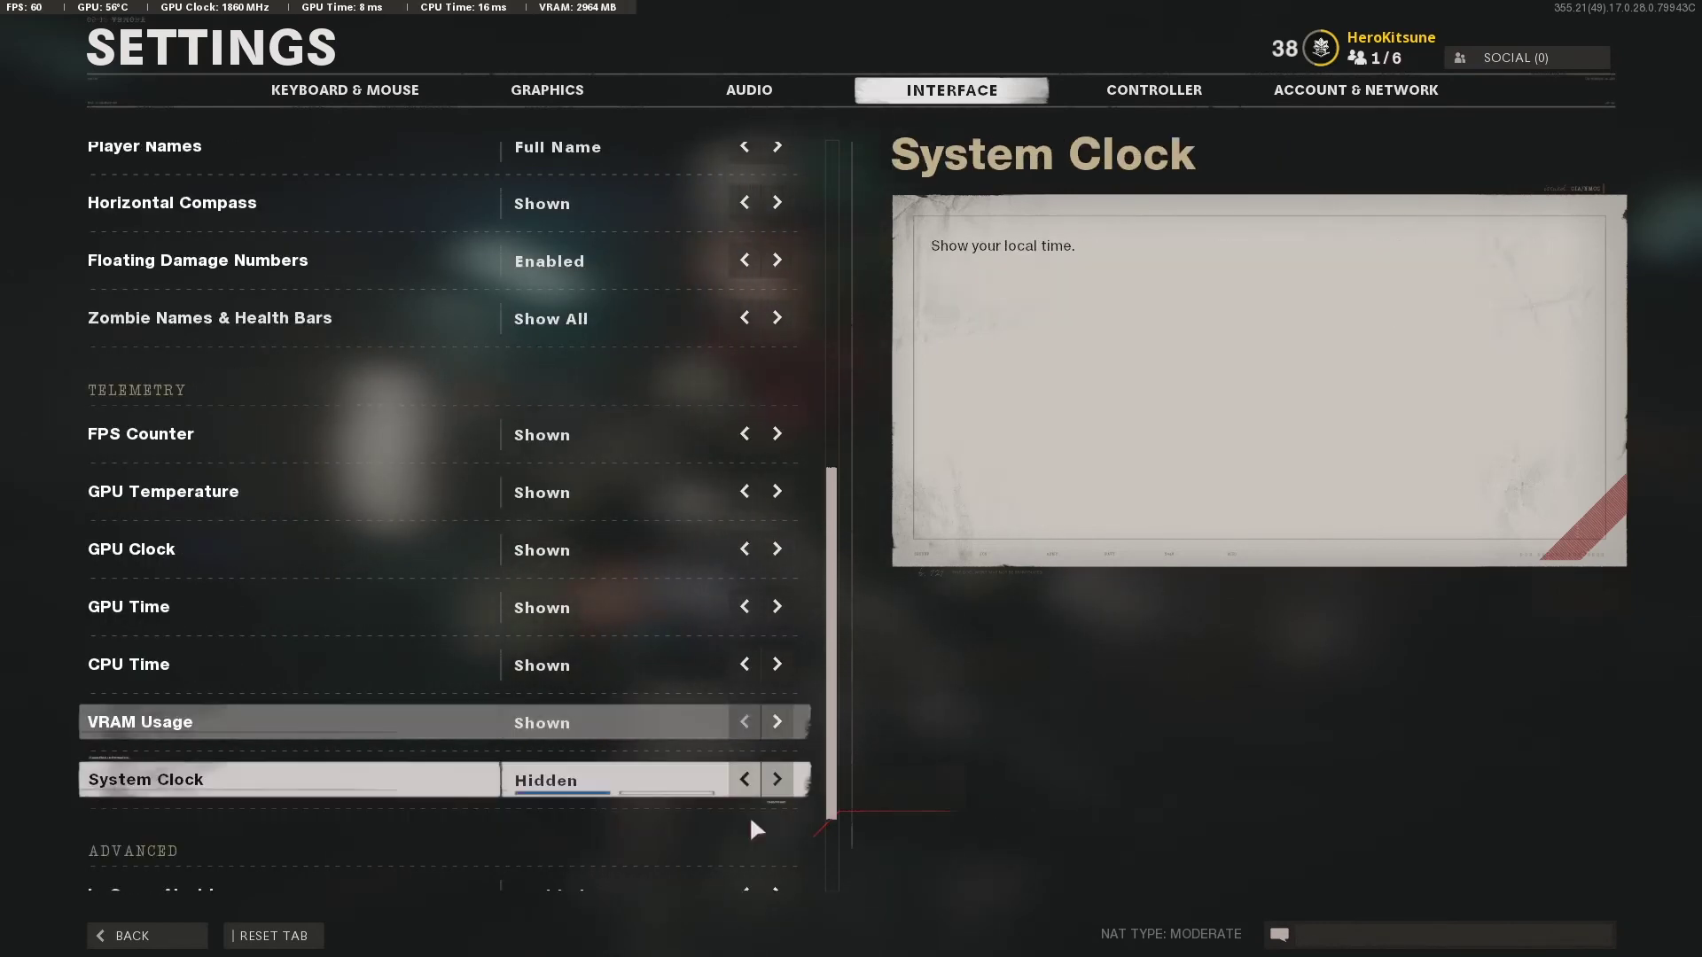
pyautogui.click(756, 829)
pyautogui.scroll(-1, 494, 695)
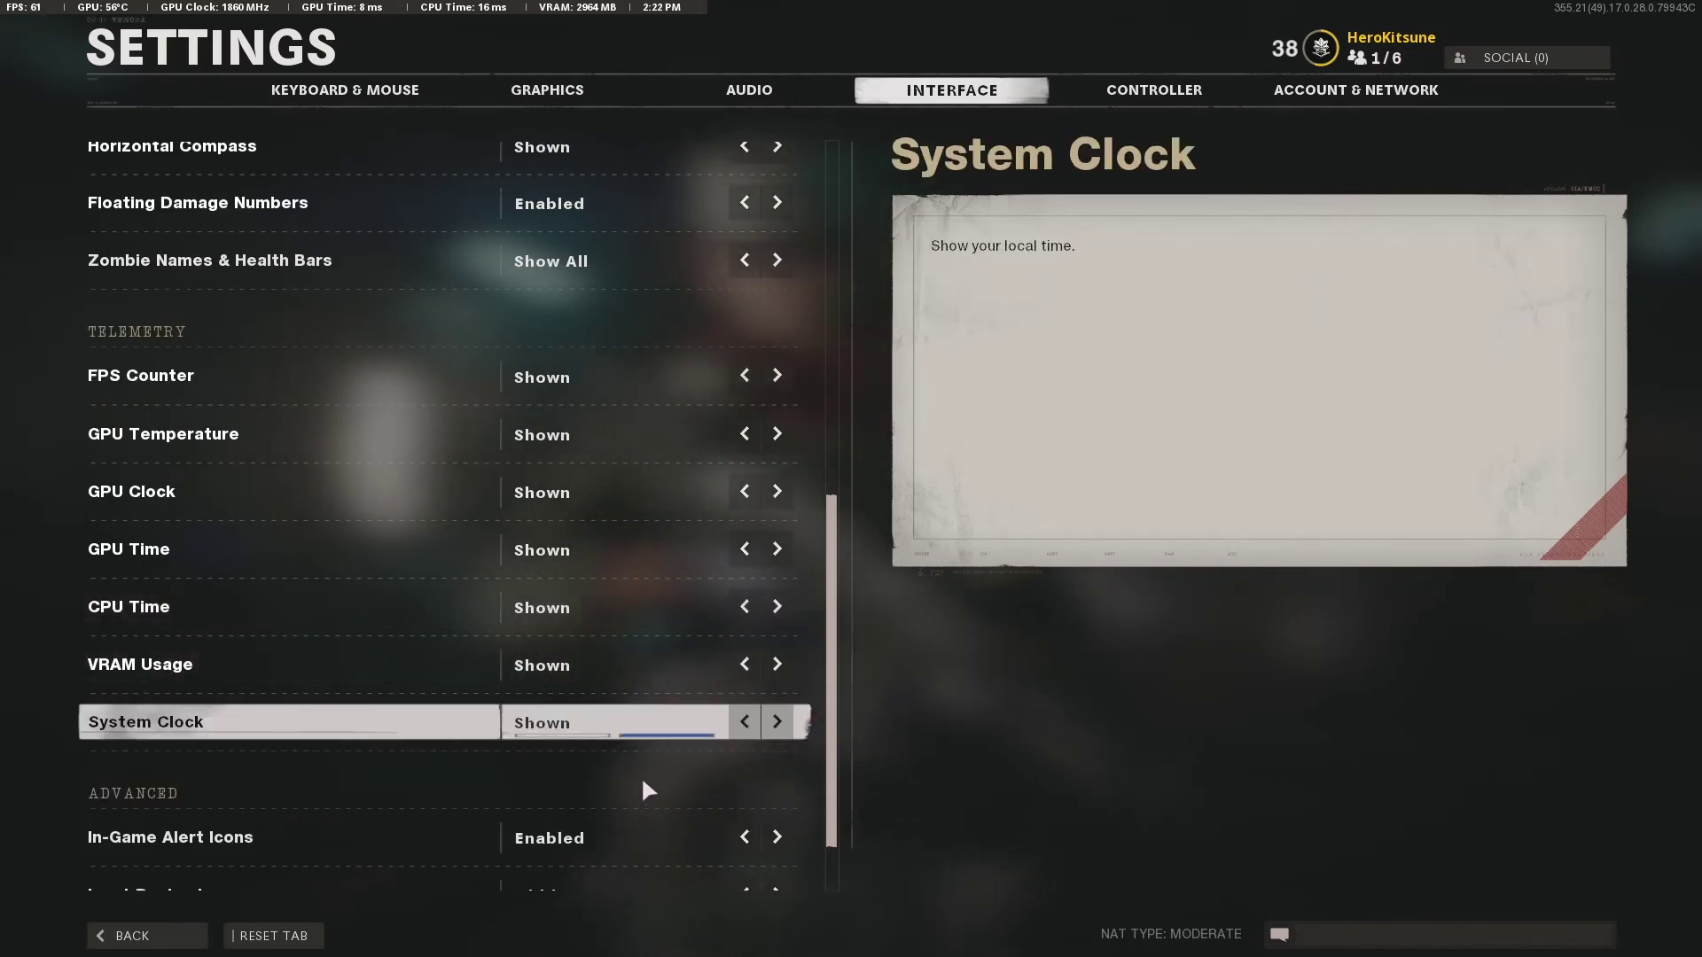
pyautogui.scroll(-1, 630, 803)
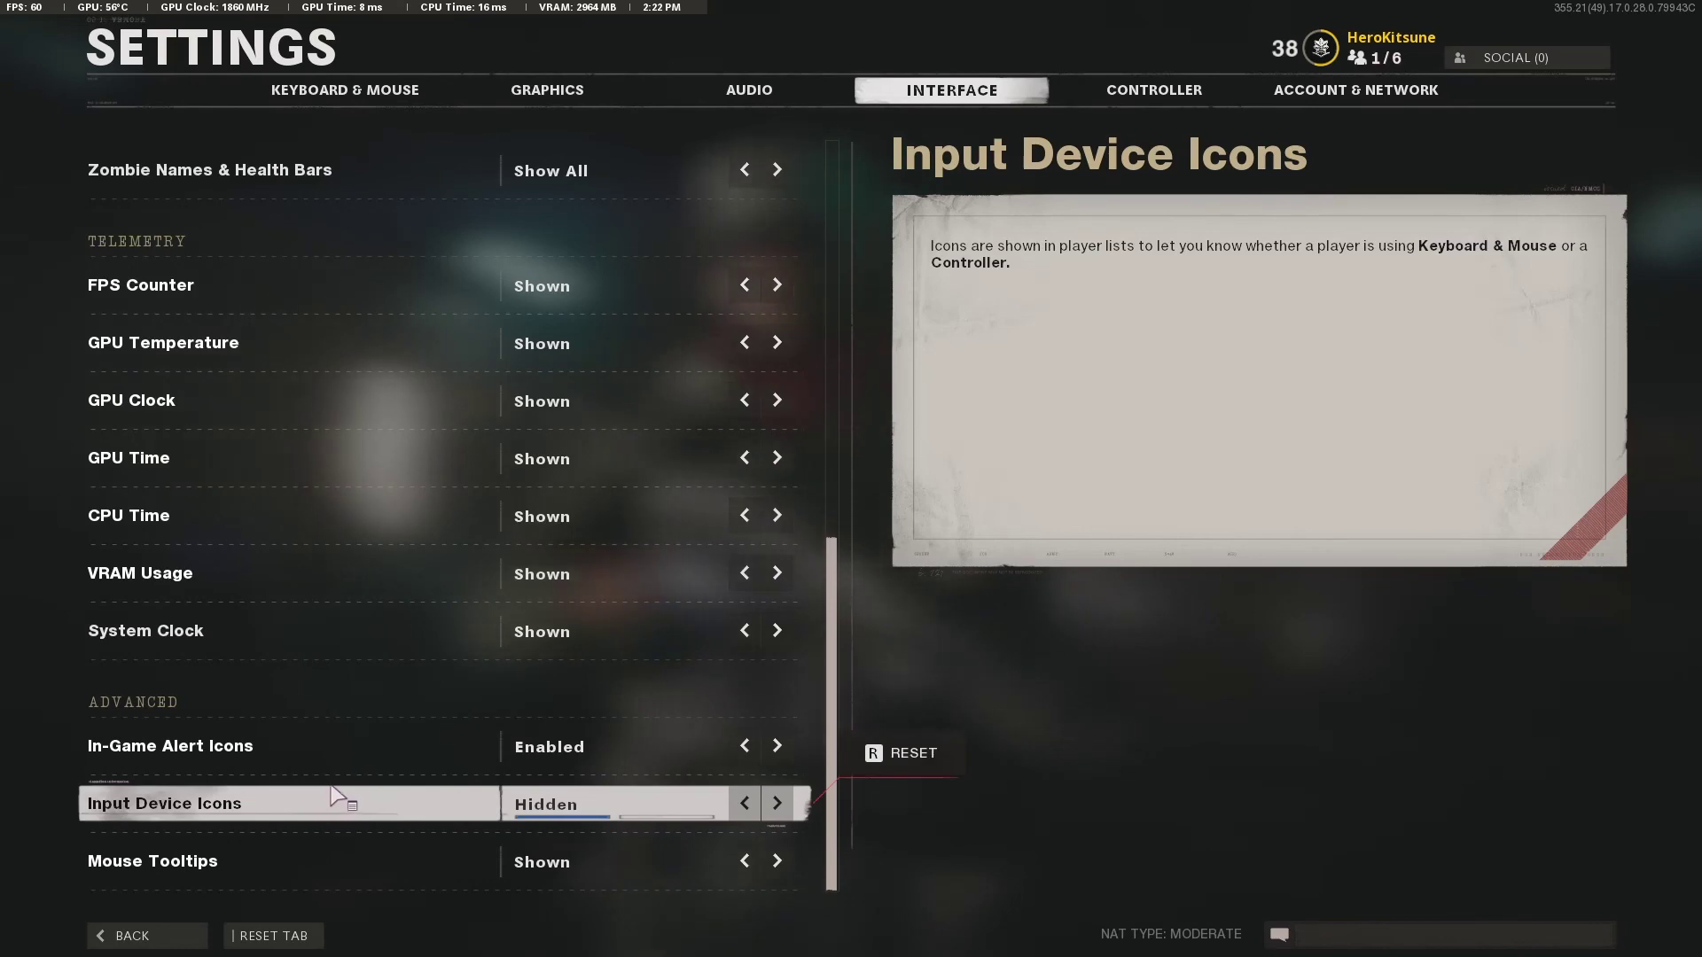
pyautogui.click(1124, 104)
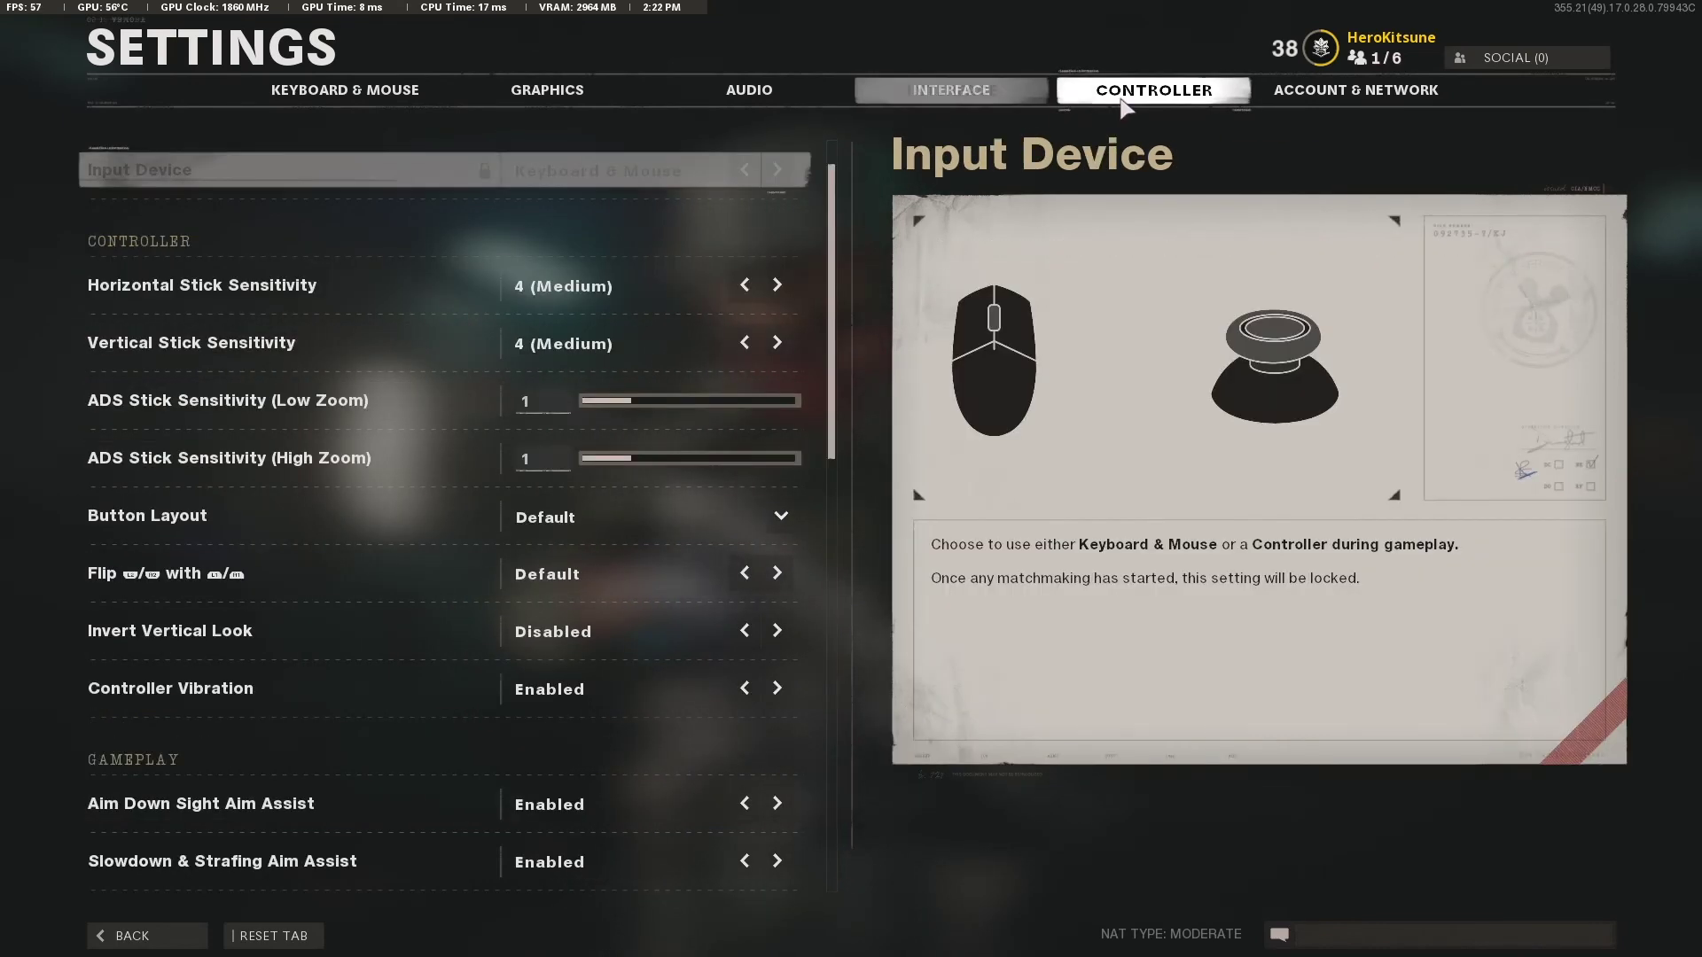
pyautogui.scroll(1, 417, 780)
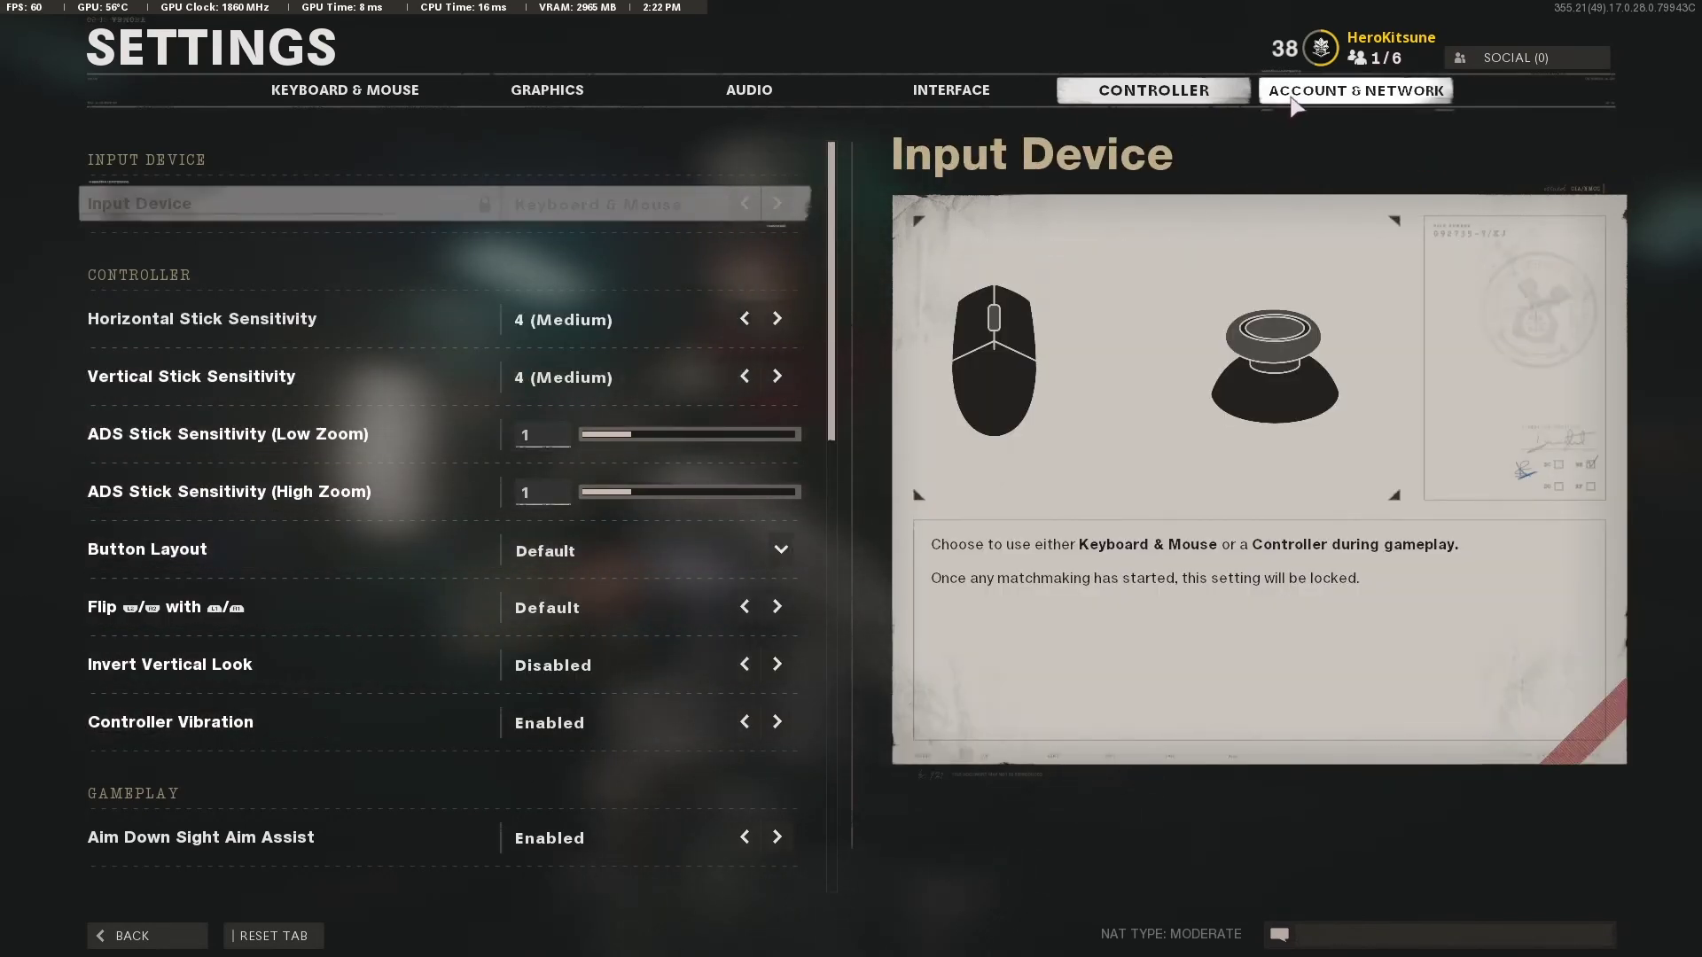
pyautogui.click(1296, 97)
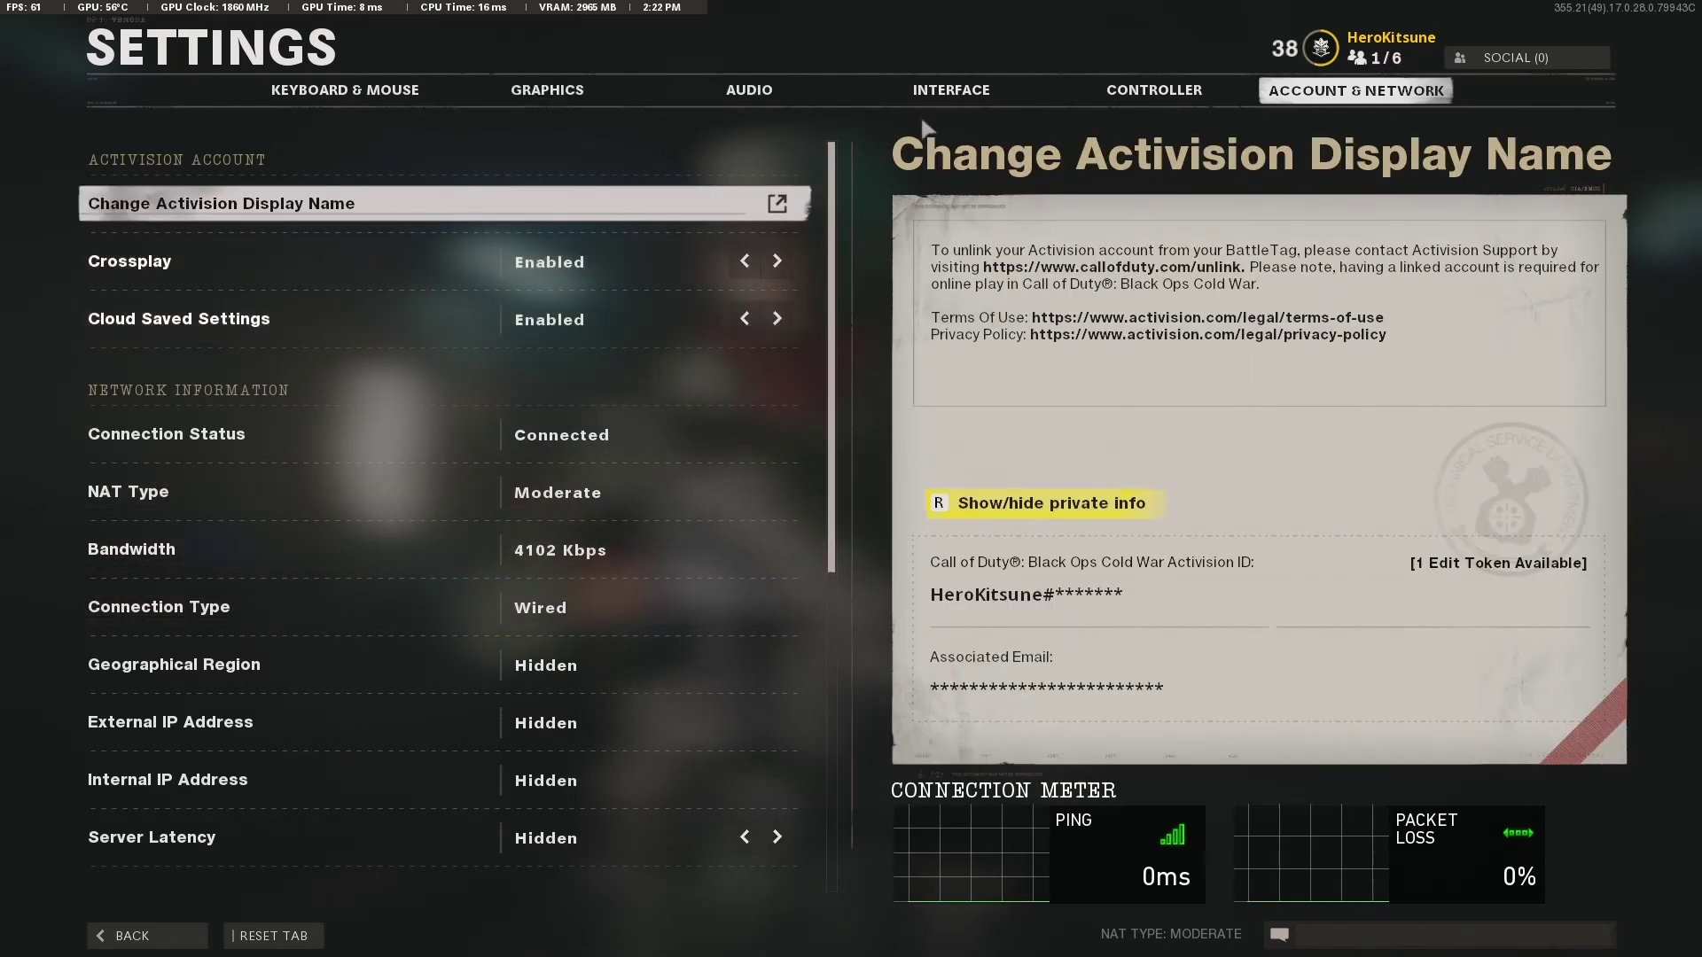
pyautogui.click(1108, 97)
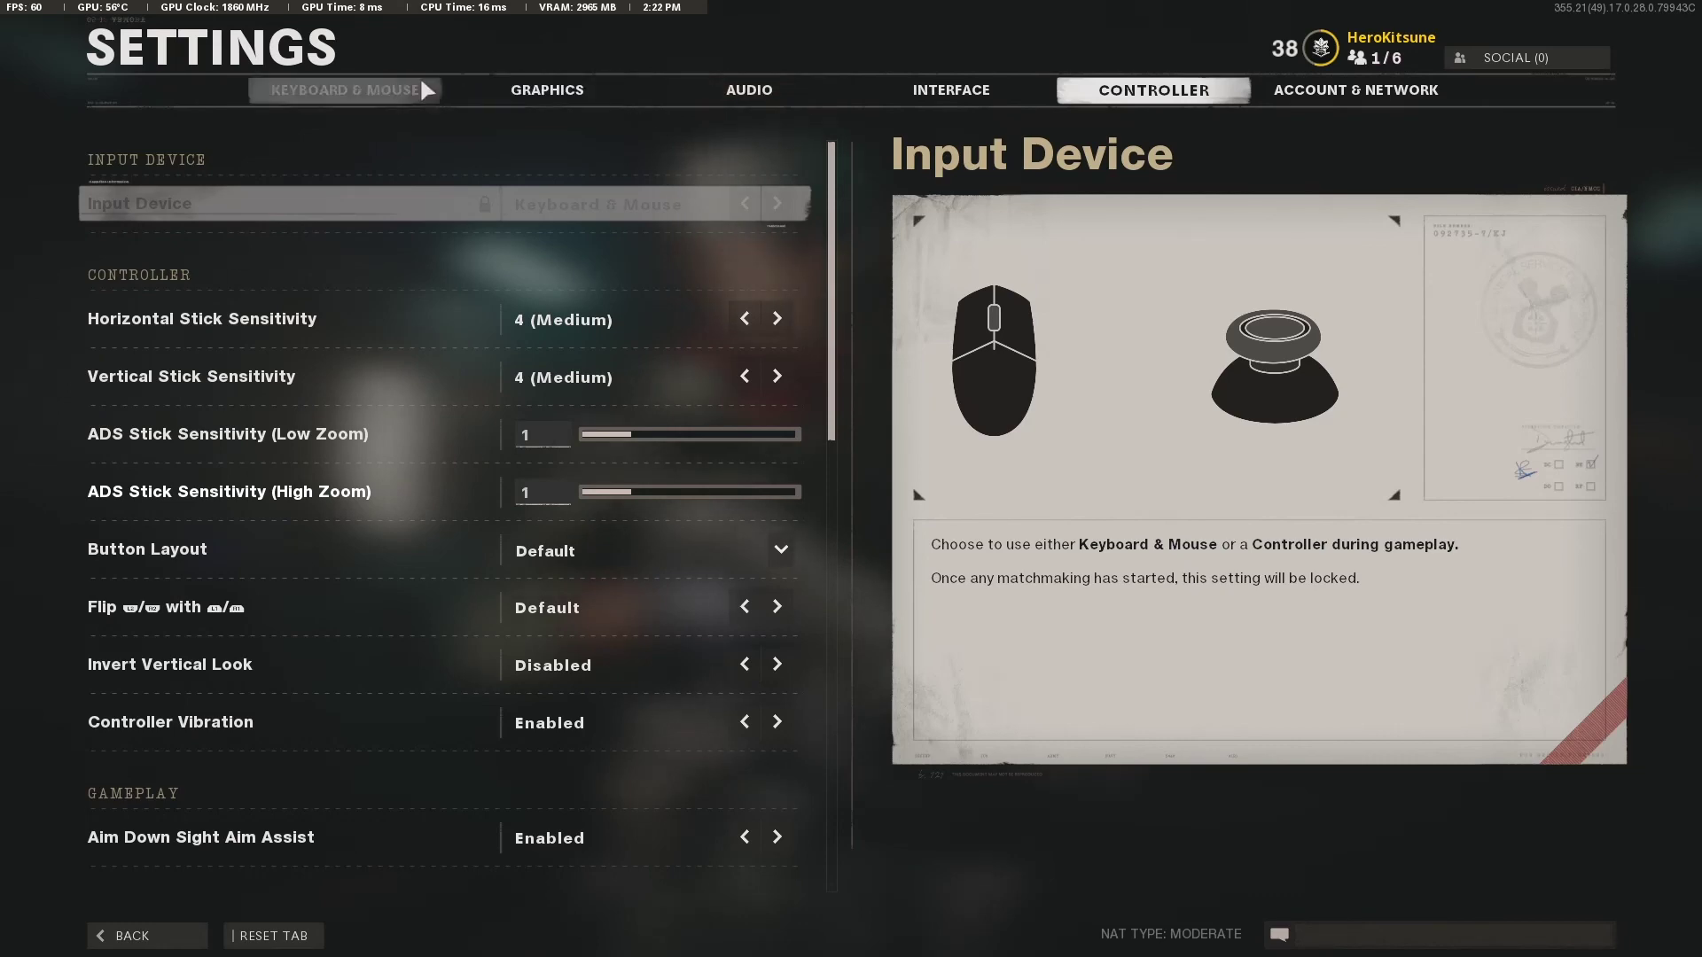
# Step: Go back to Graphics and show the 1920x1080 resolution and 16:9 aspect ratio
pyautogui.click(547, 89)
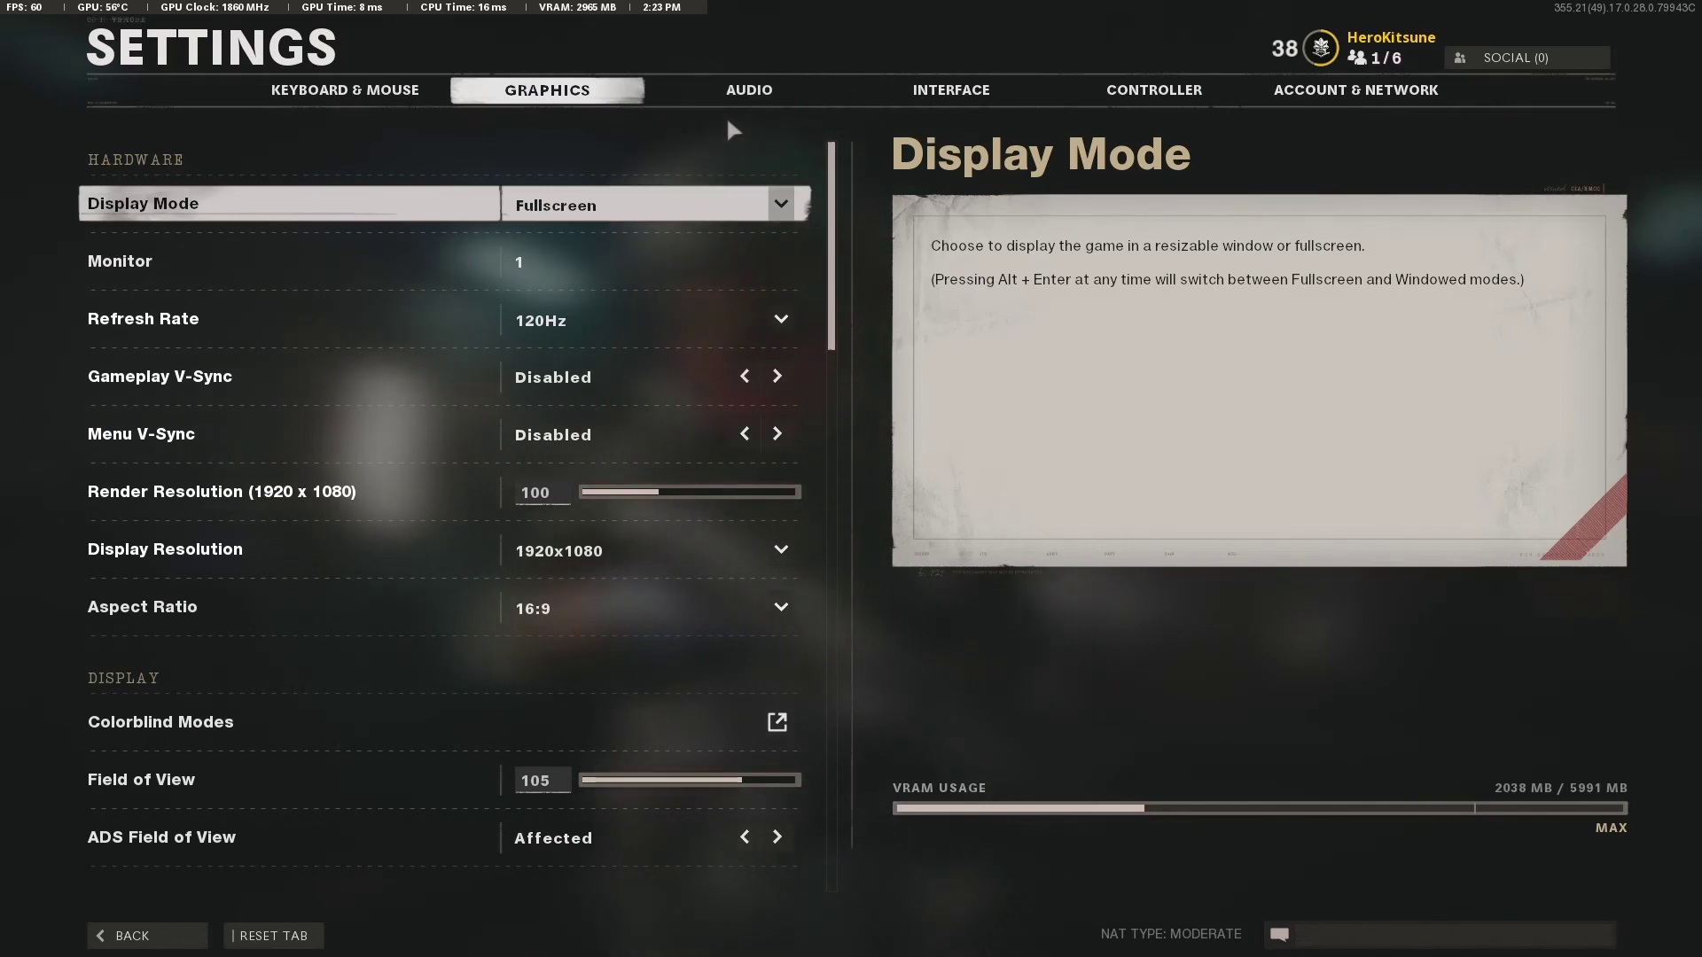
pyautogui.scroll(-1, 372, 548)
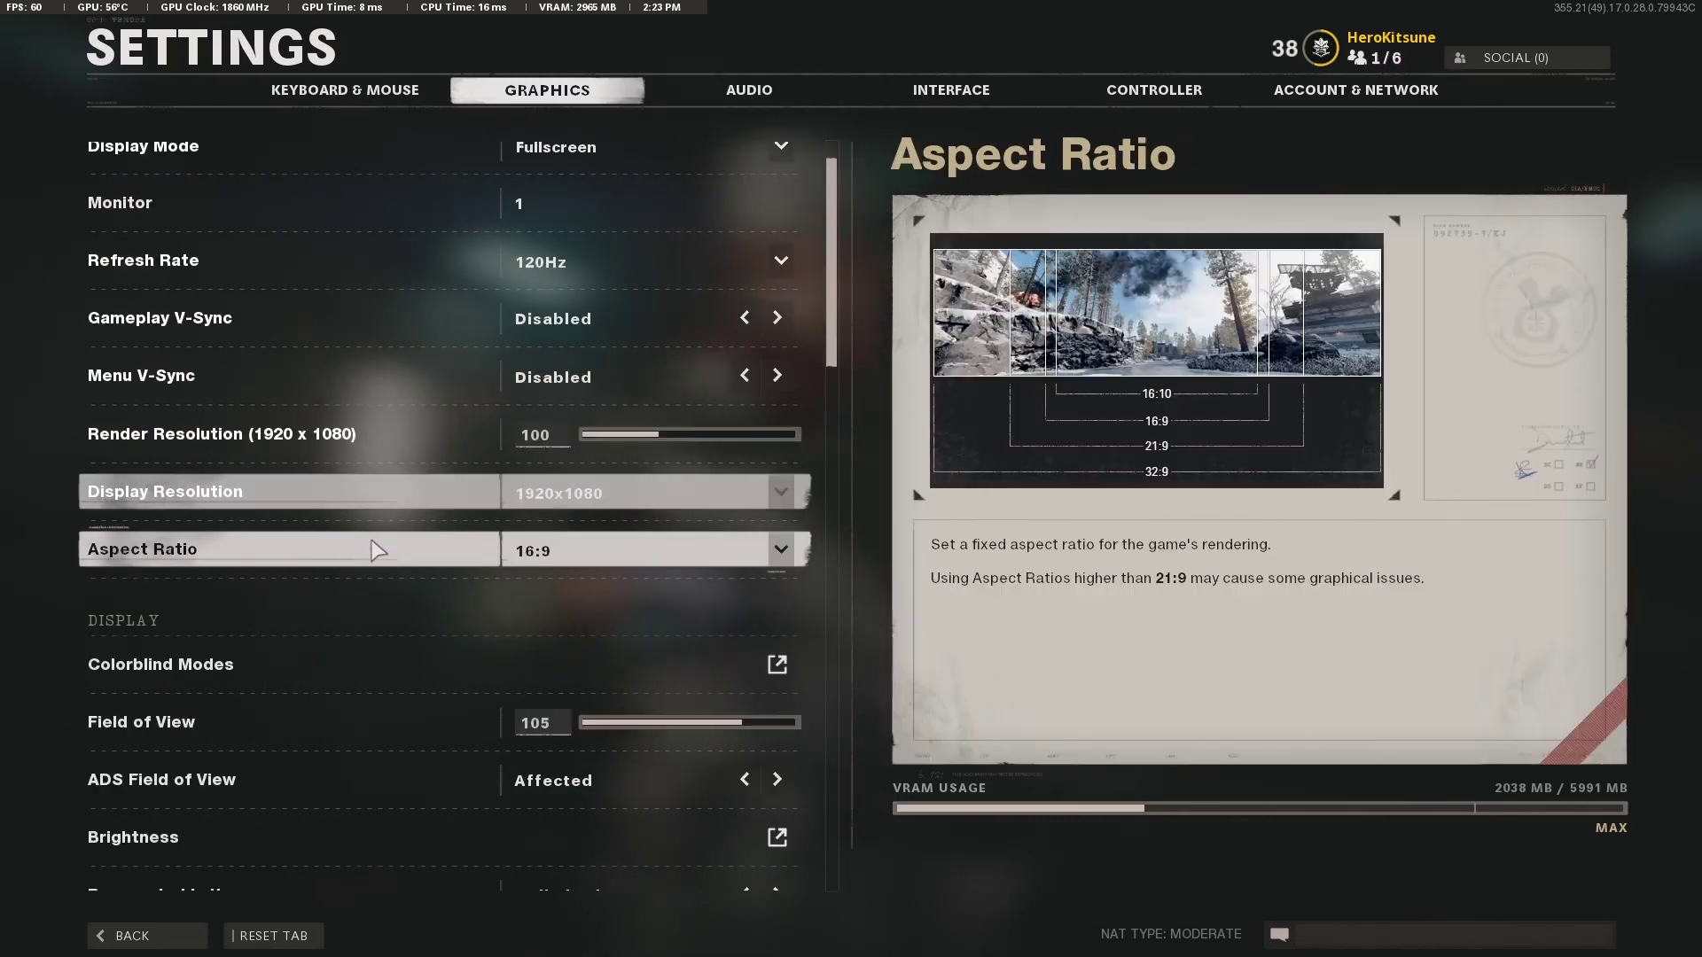